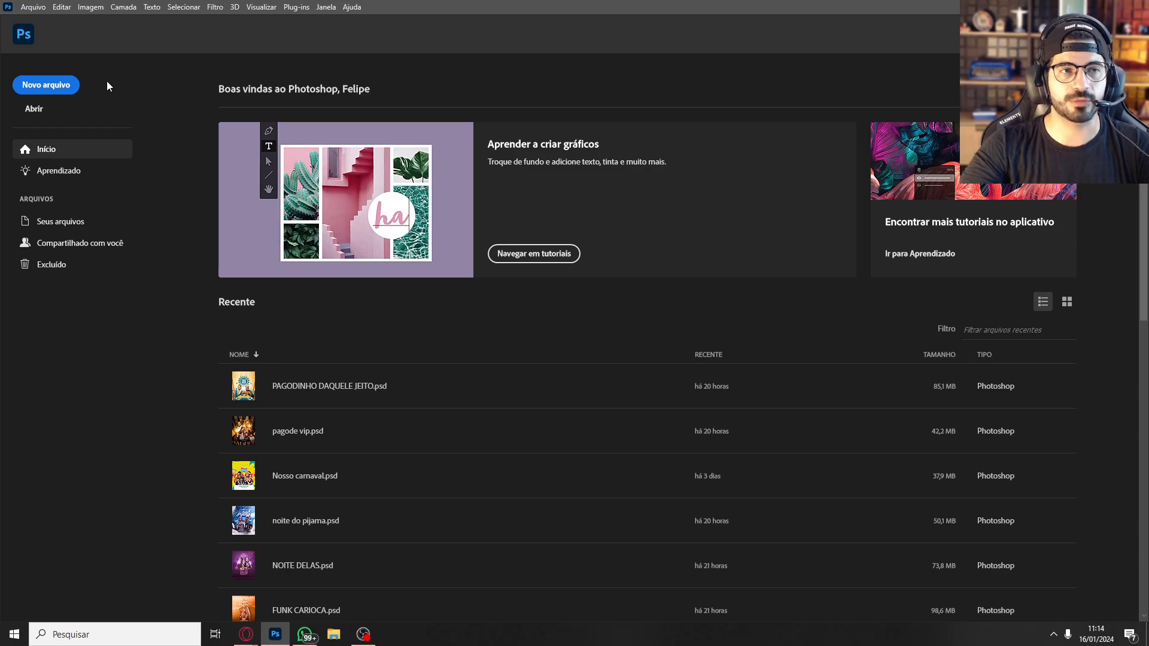
# Create a 1920 × 1080 px RGB document at 200 pixels per inch with a white background, and unlock its background layer
pyautogui.click(64, 87)
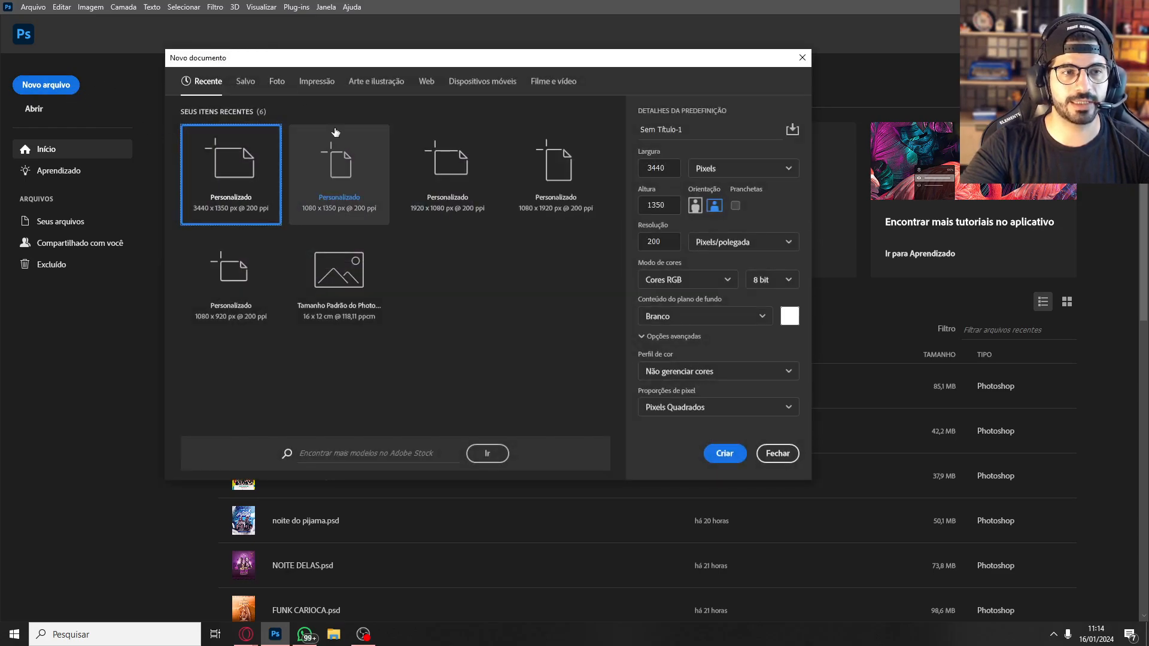
pyautogui.click(670, 169)
pyautogui.doubleClick(670, 170)
pyautogui.write('1920')
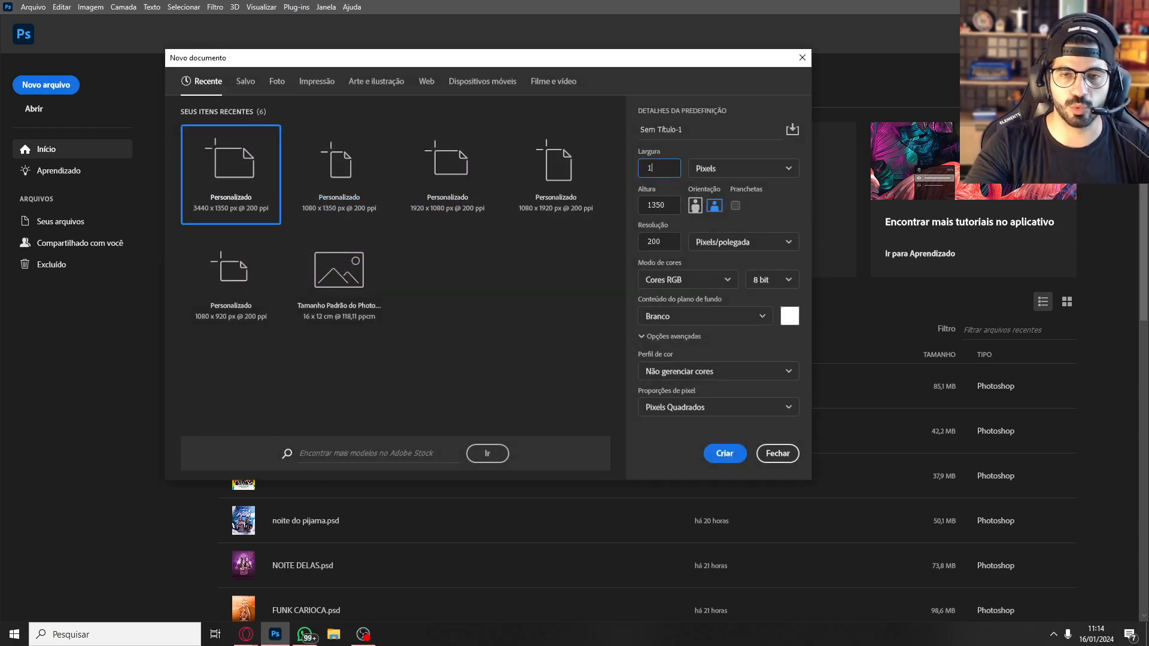
pyautogui.click(680, 210)
pyautogui.doubleClick(679, 209)
pyautogui.write('10')
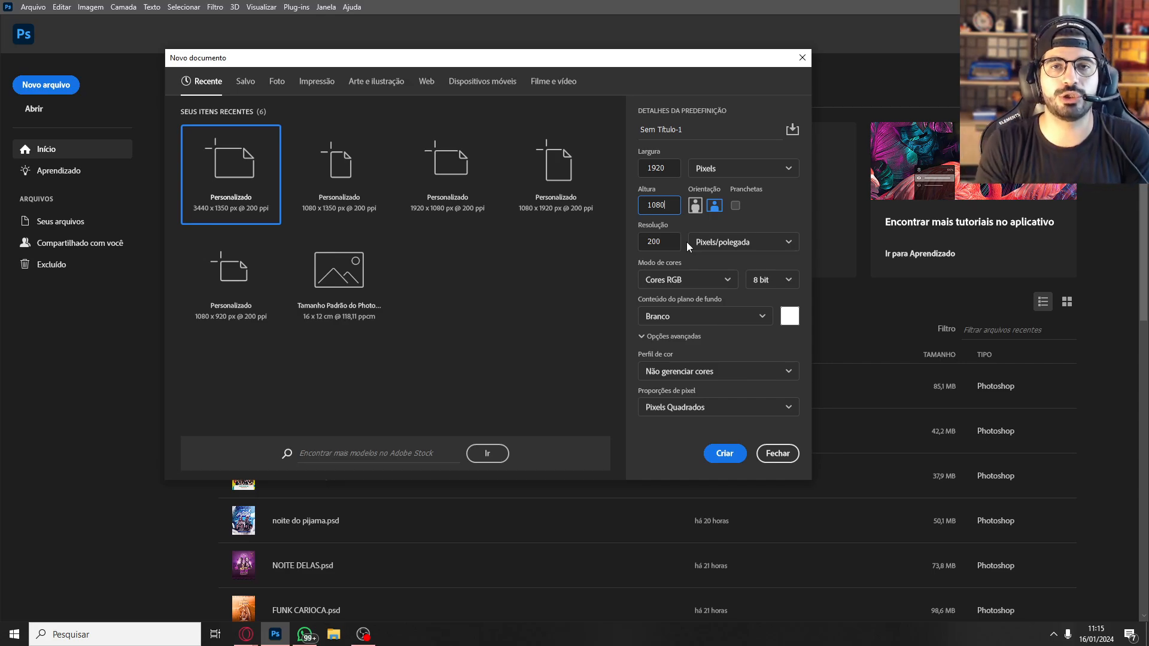
pyautogui.click(720, 455)
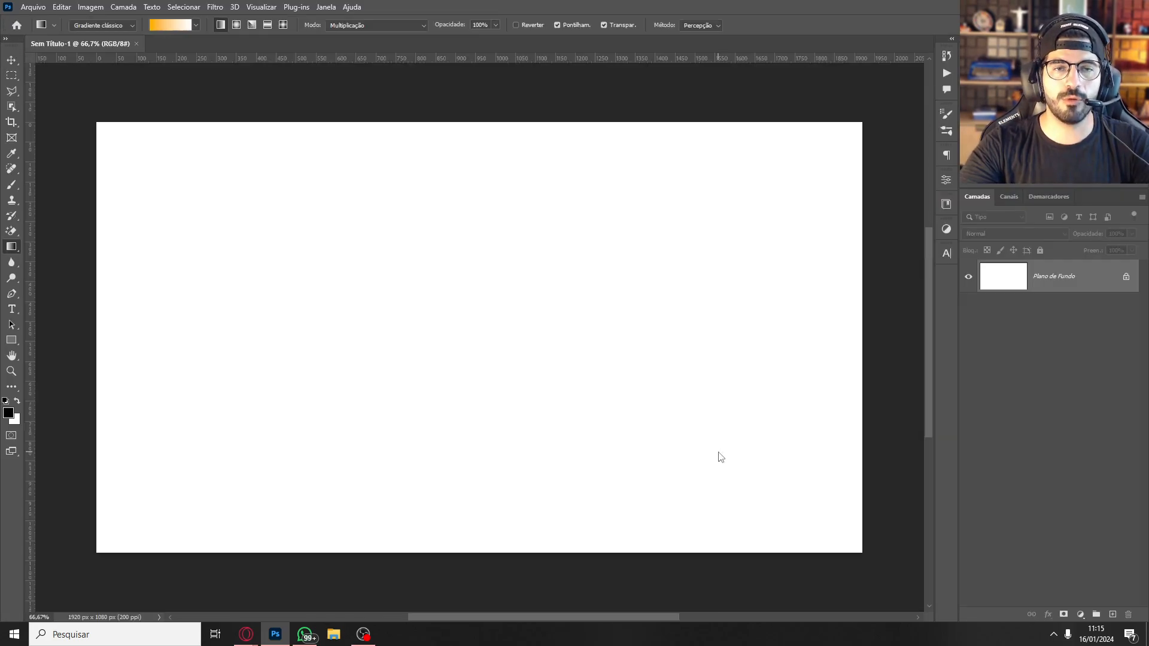
pyautogui.click(1126, 279)
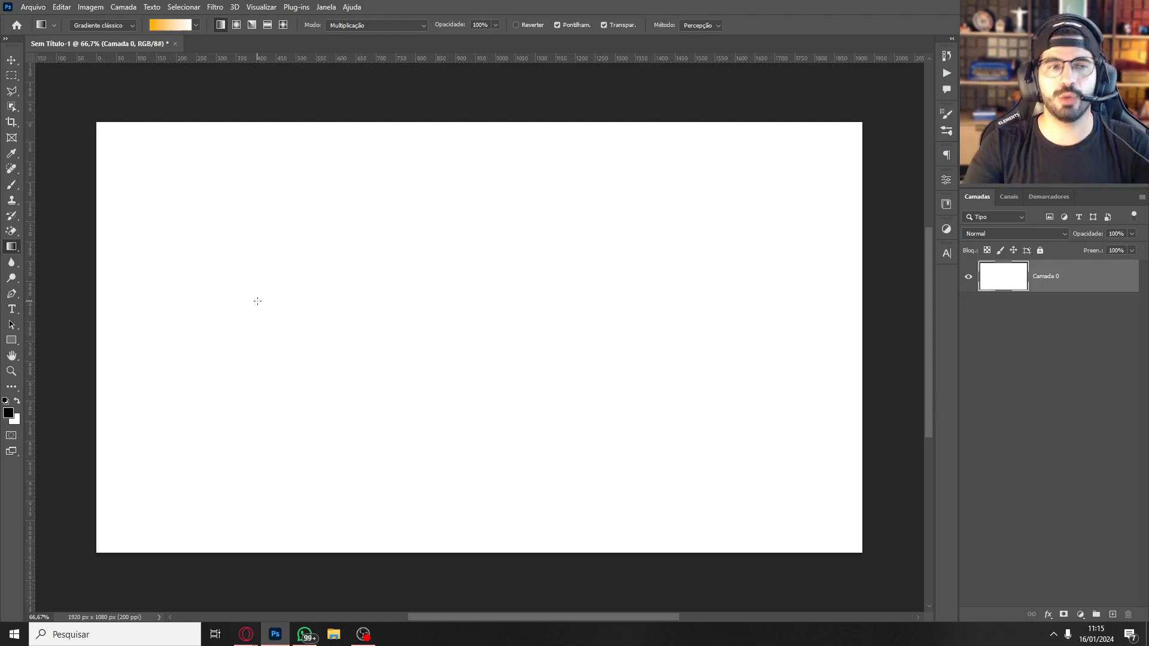
# Add a horizontal text layer reading "sertanejo" in the upper middle of the canvas
pyautogui.press('t')
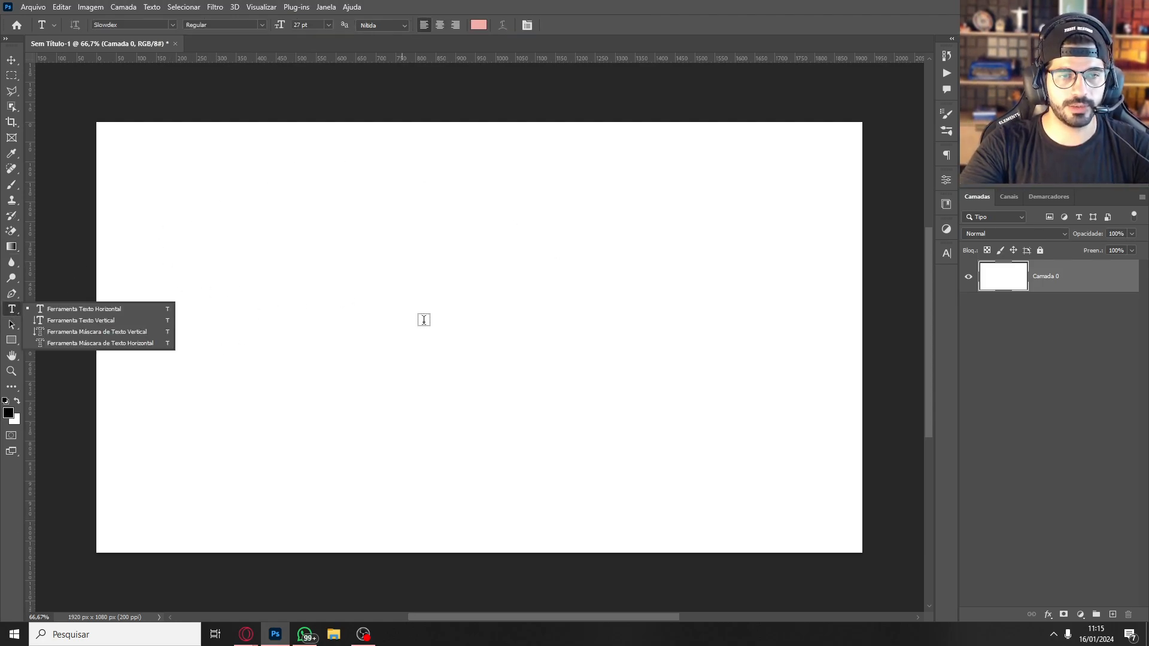
pyautogui.click(456, 306)
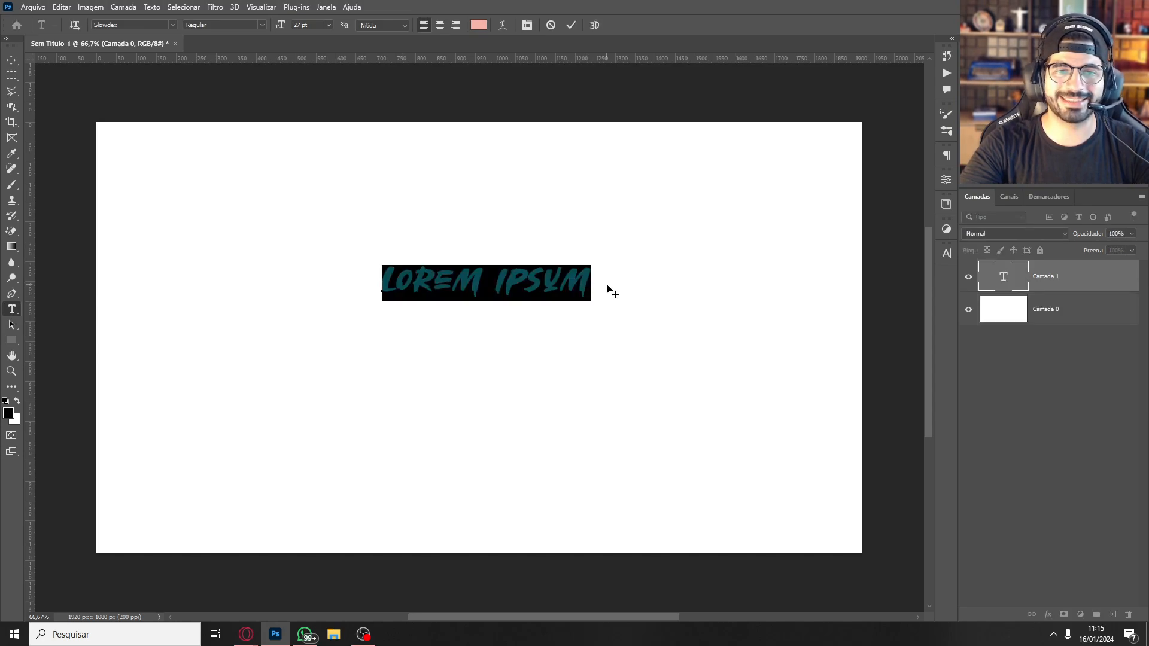
pyautogui.write('SE')
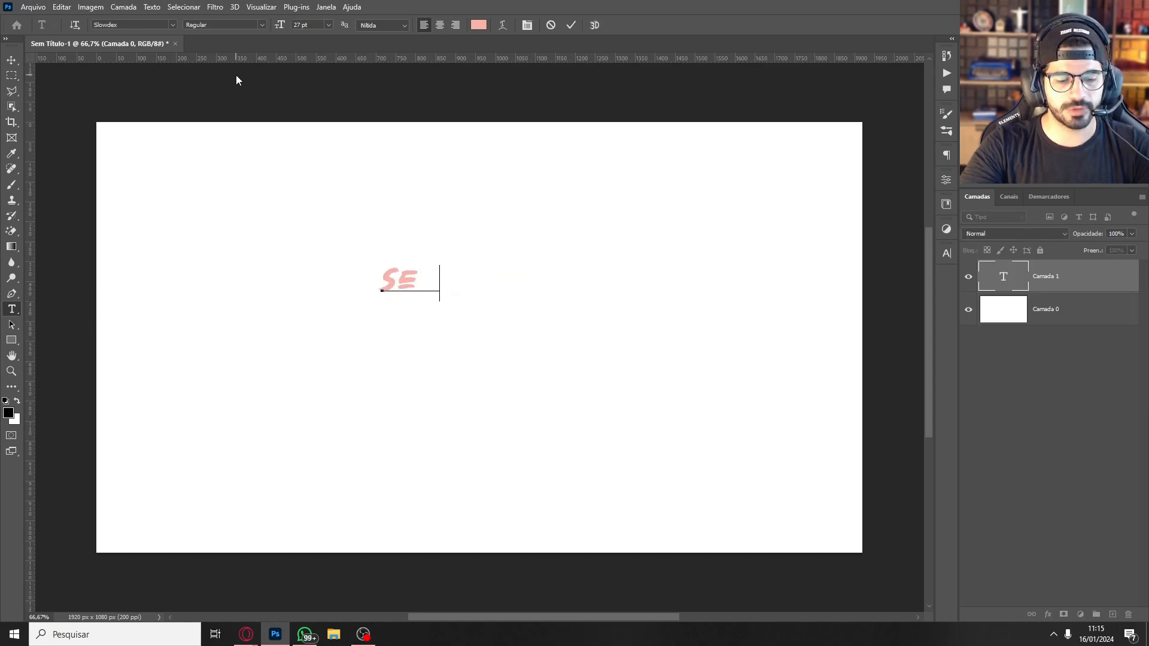
pyautogui.write('RTANEJO')
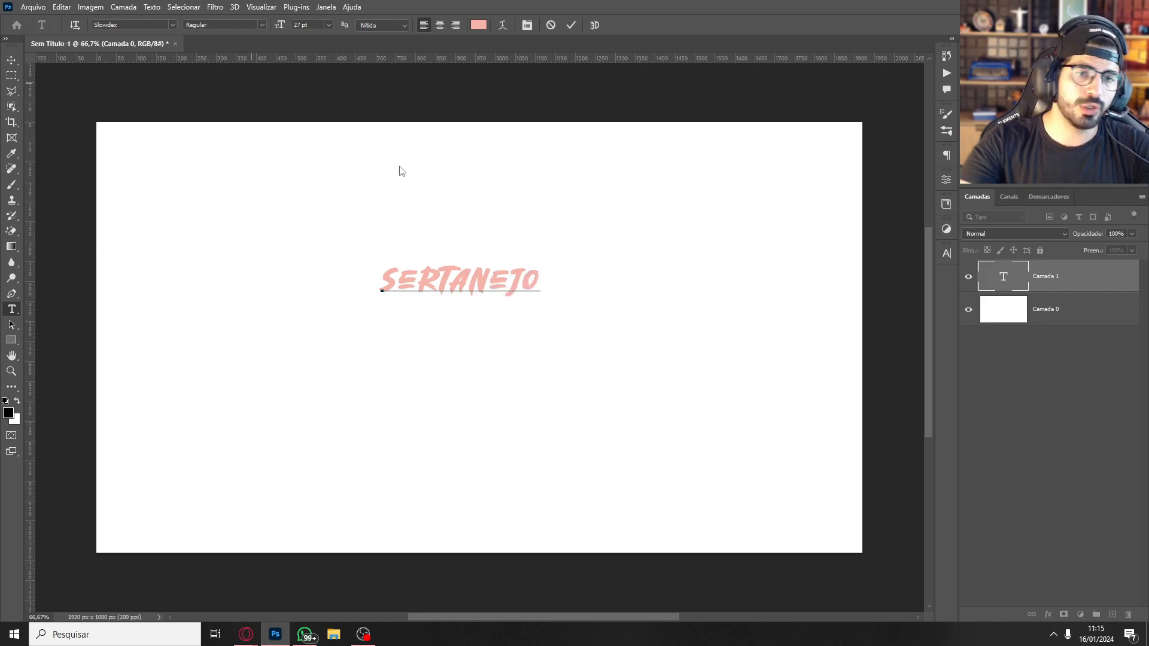
pyautogui.click(1092, 286)
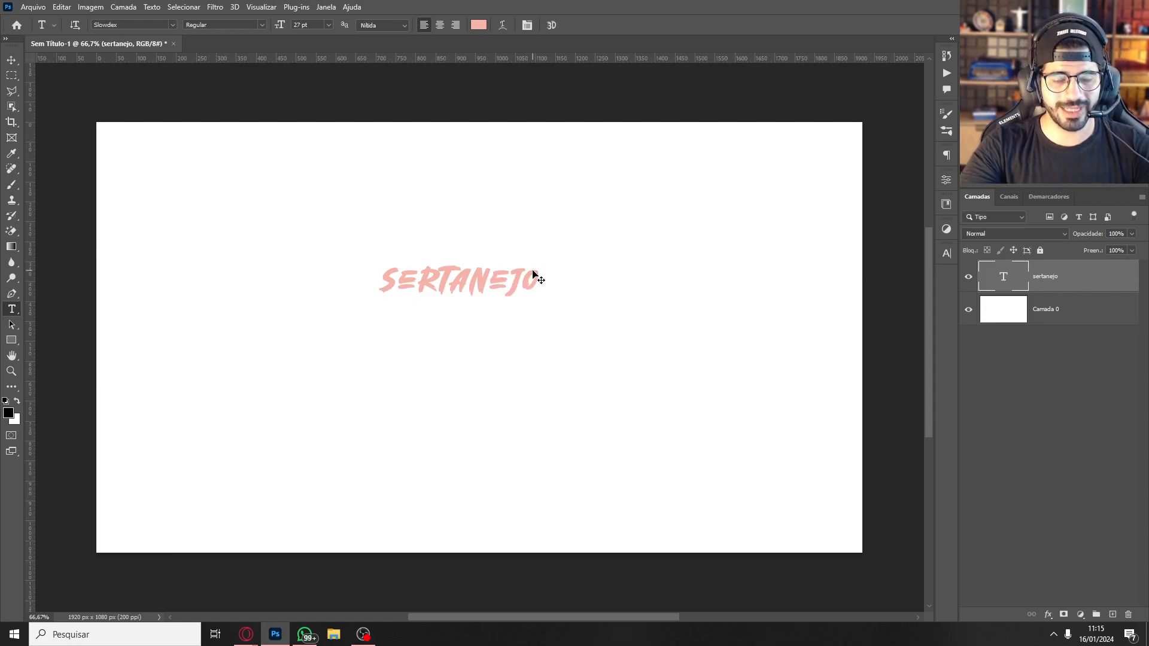
# Scale the "sertanejo" text to about 211% and move it to the horizontal centre of the canvas
pyautogui.hotkey('ctrl', 't')
pyautogui.moveTo(540, 267); pyautogui.dragTo(718, 221)
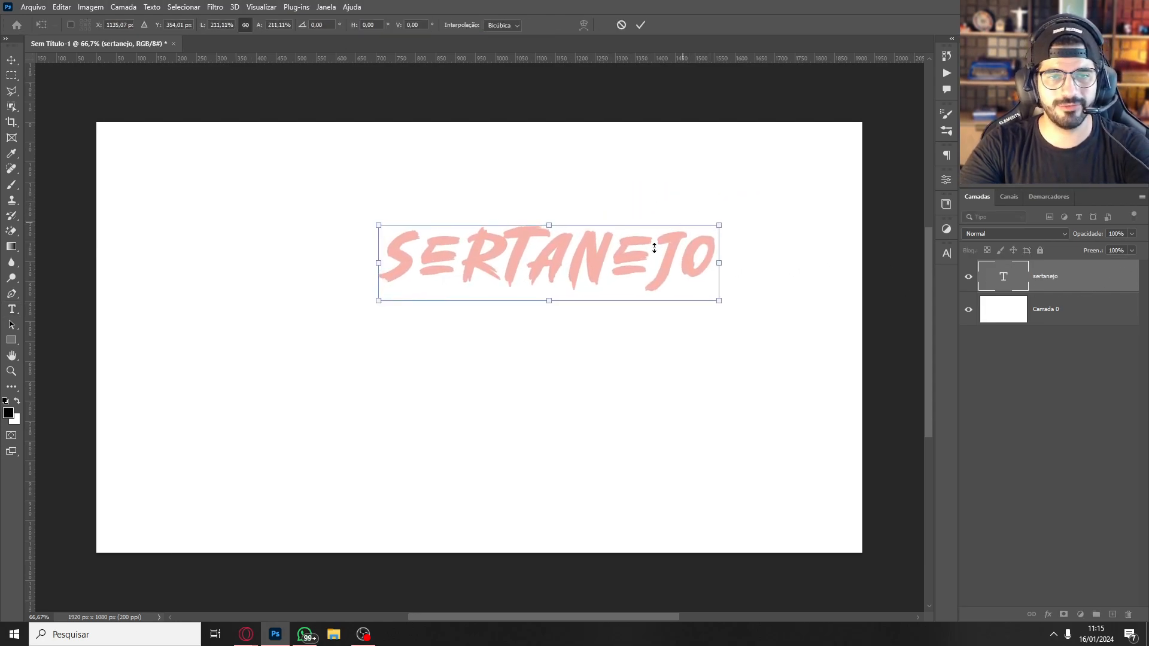
pyautogui.moveTo(645, 263); pyautogui.dragTo(584, 267)
pyautogui.press('Return')
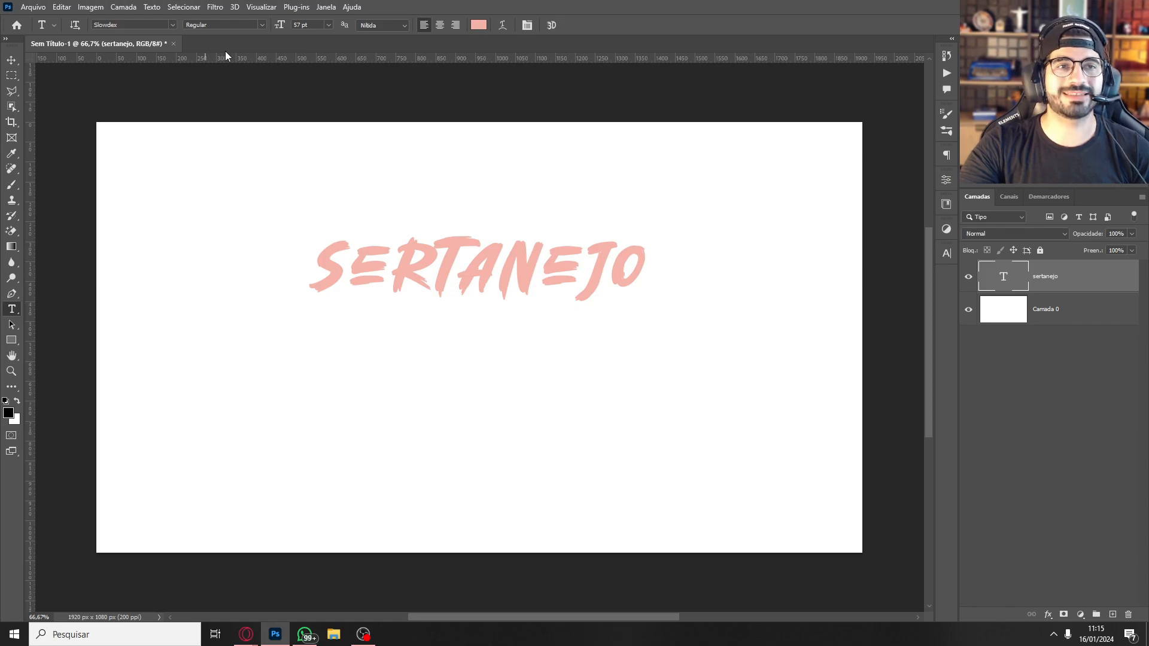
# Set the text's font to Agista Display and capitalize its first letter so it reads "Sertanejo"
pyautogui.click(173, 25)
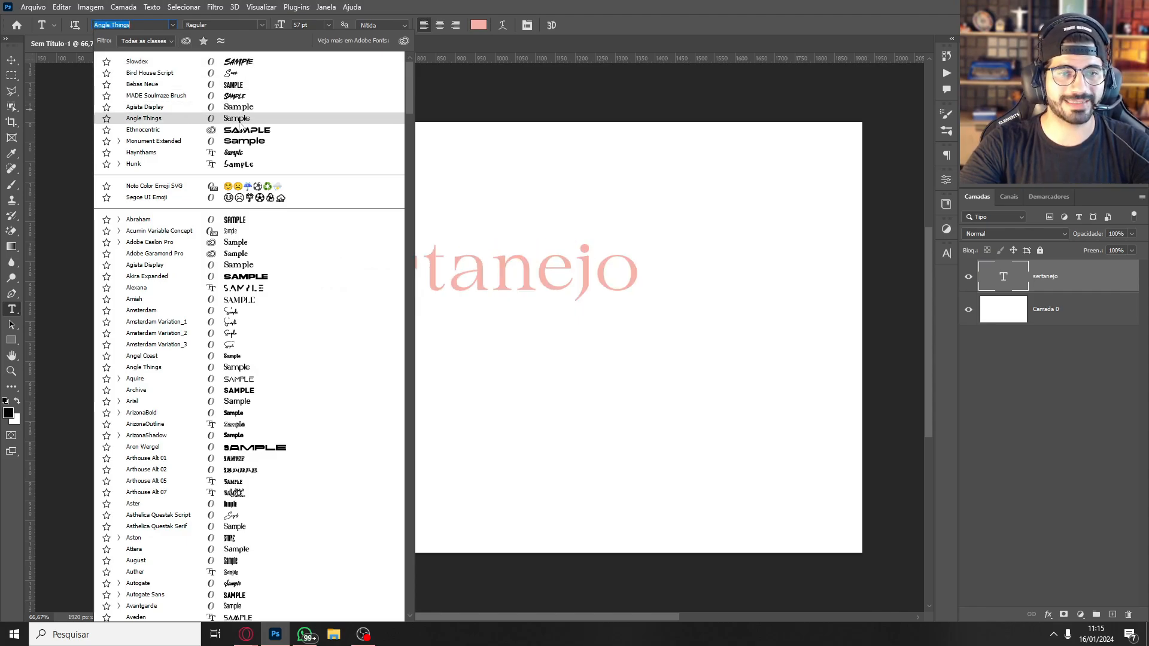
pyautogui.click(242, 111)
pyautogui.moveTo(362, 278); pyautogui.dragTo(303, 270)
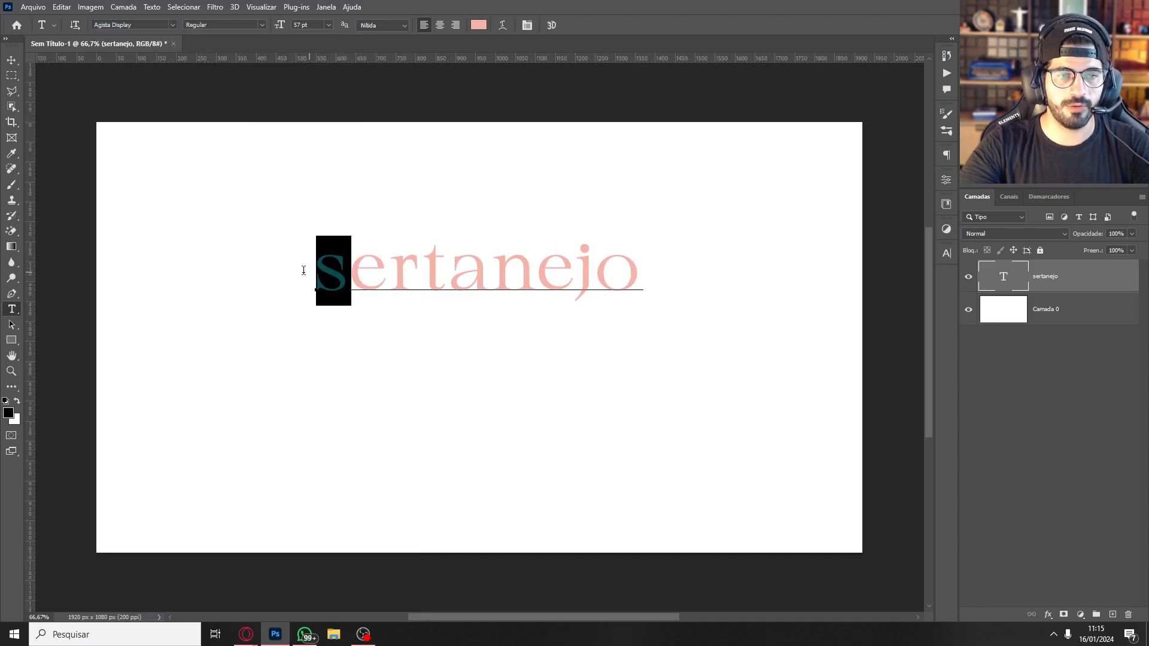
pyautogui.write('S')
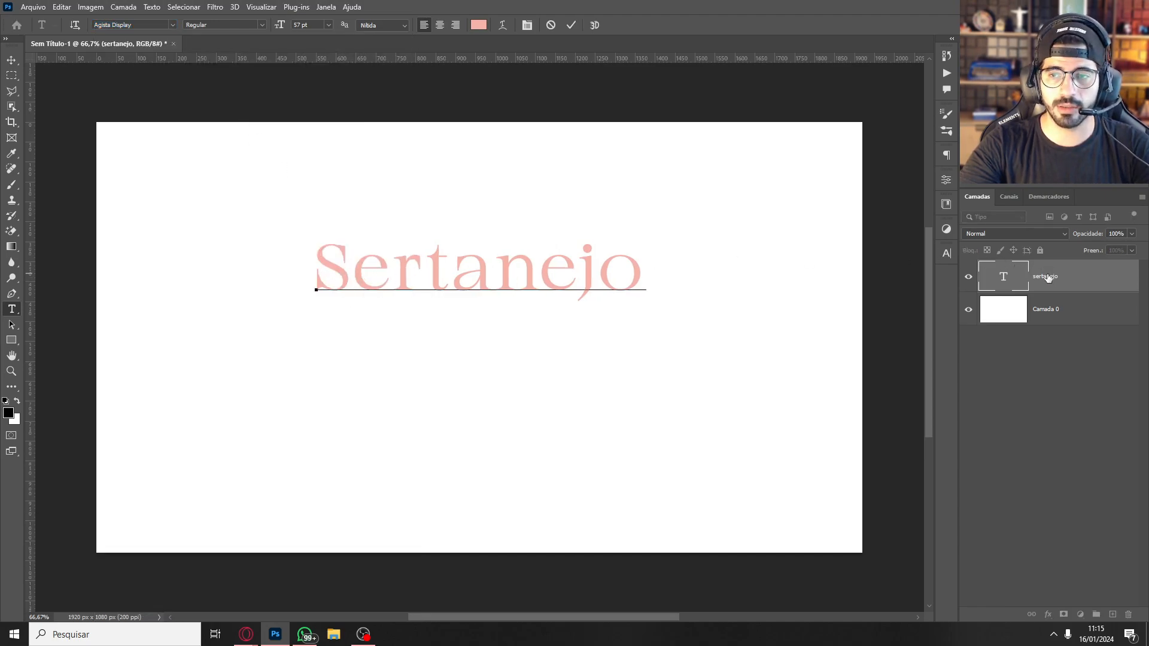
pyautogui.click(1047, 277)
# Set the tracking of the "Sertanejo" text to -50
pyautogui.click(946, 254)
pyautogui.click(927, 297)
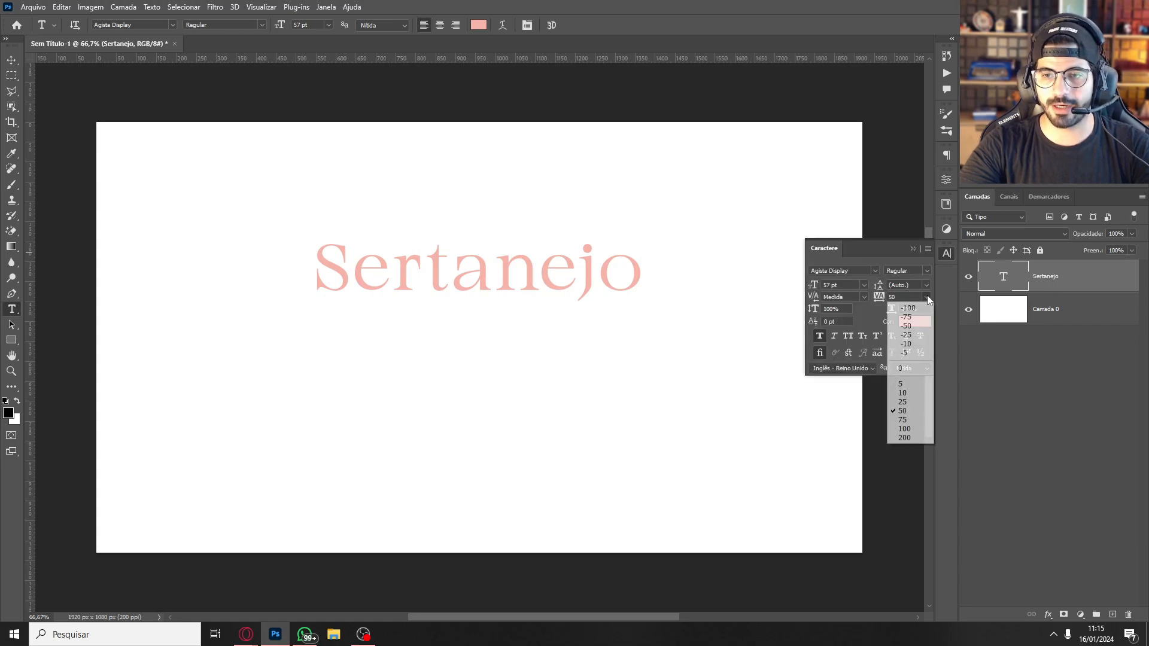
pyautogui.click(907, 326)
pyautogui.click(1046, 308)
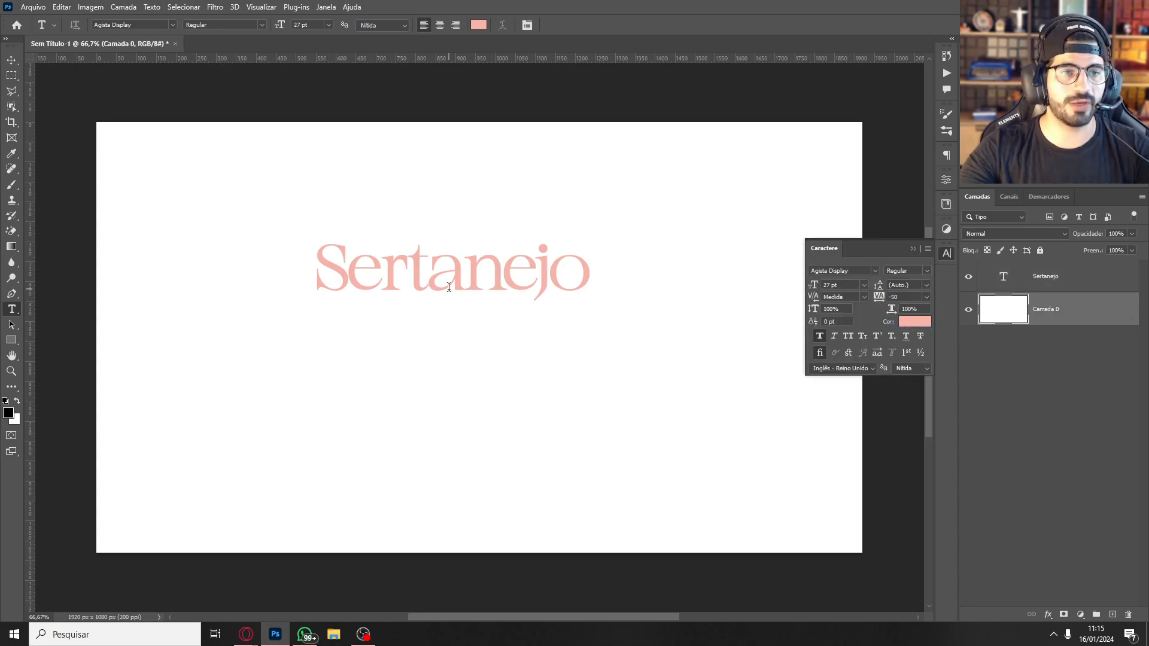
pyautogui.click(1080, 281)
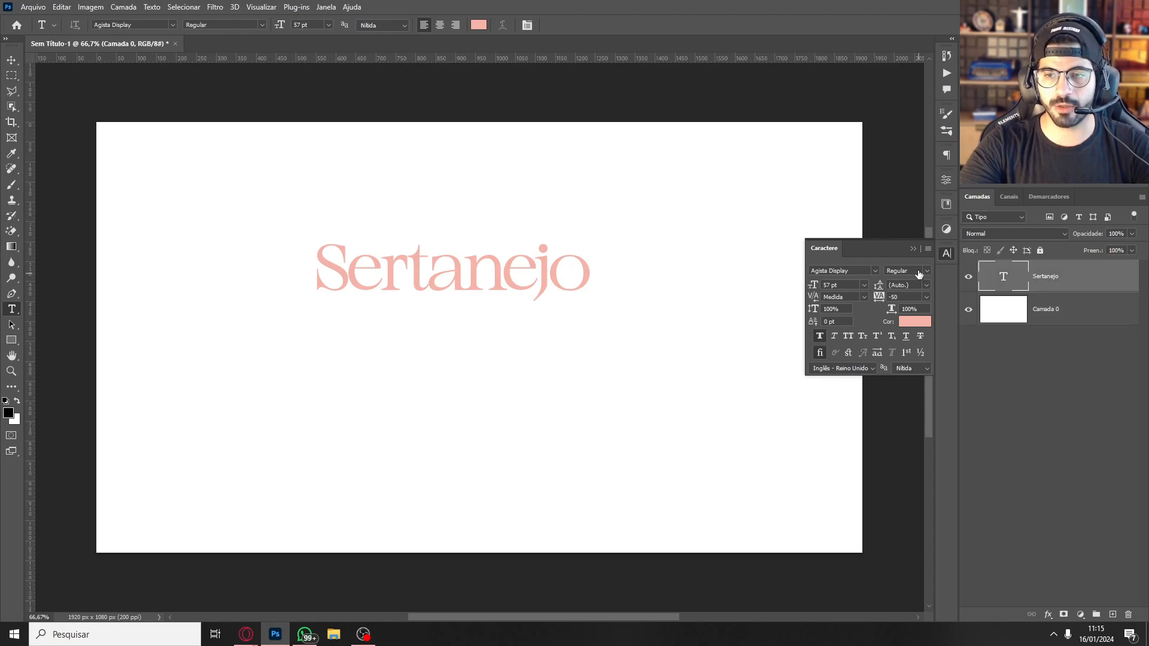
pyautogui.click(913, 248)
# Enlarge the "Sertanejo" text proportionally to about 103 pt, keeping it centred in the upper half of the canvas
pyautogui.hotkey('ctrl', 't')
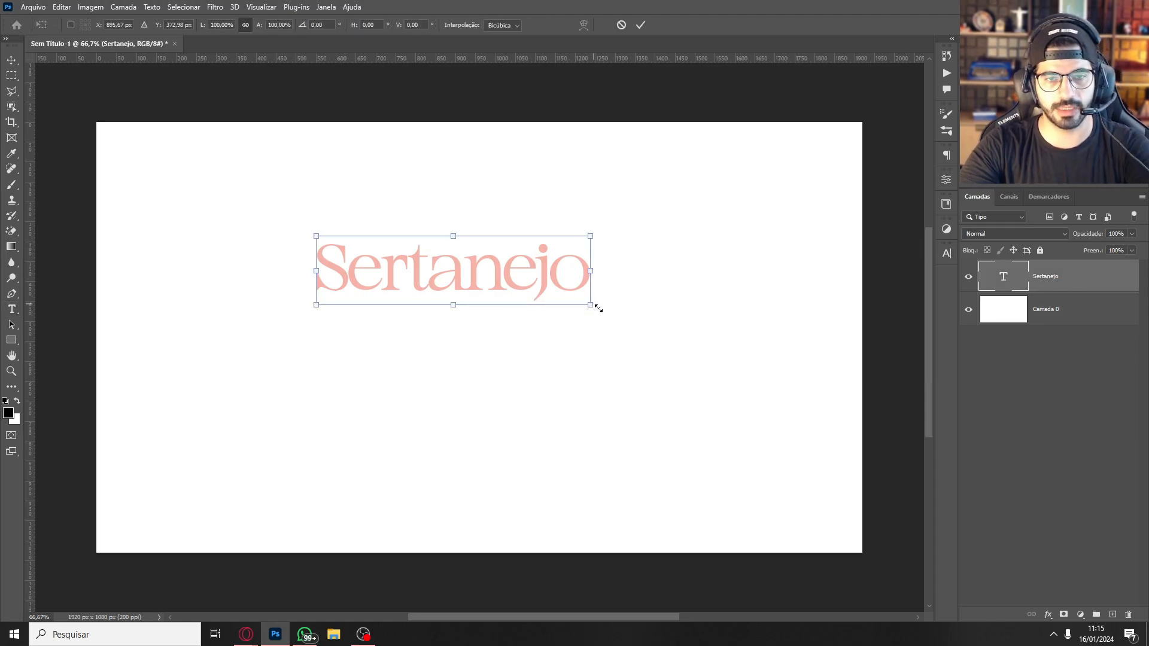
pyautogui.moveTo(598, 308); pyautogui.dragTo(639, 311)
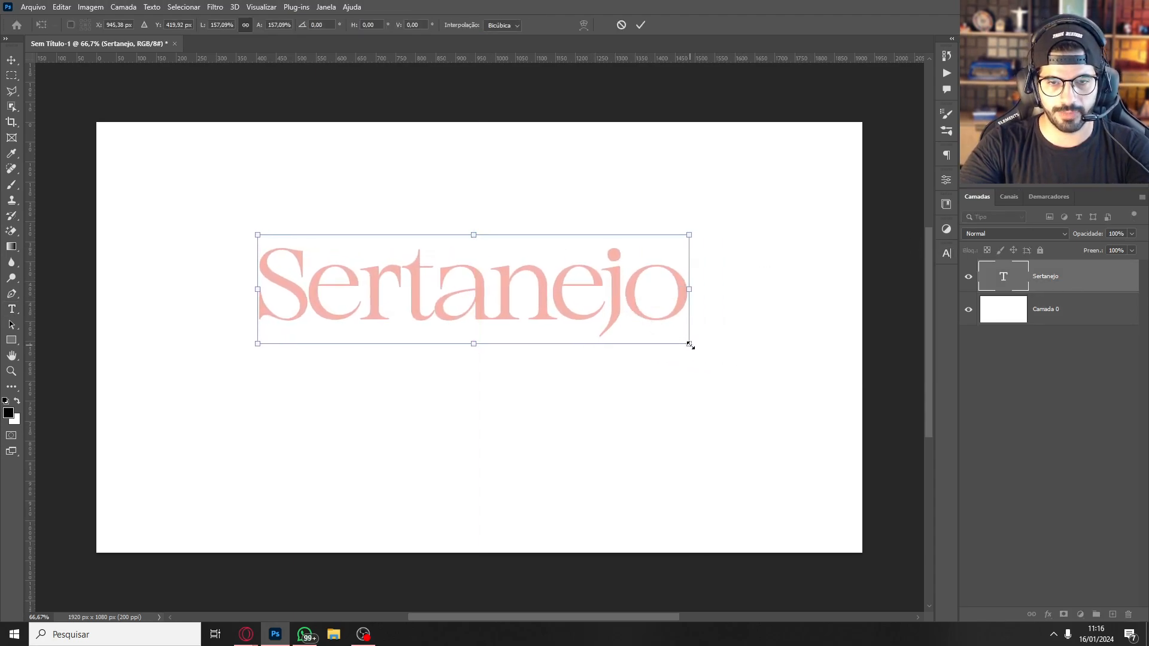
pyautogui.moveTo(691, 346); pyautogui.dragTo(754, 364)
# Replace the final "o" with a capital letter so the text reads "SertanejO"
pyautogui.moveTo(671, 328); pyautogui.dragTo(724, 316)
pyautogui.press('Return')
pyautogui.press('t')
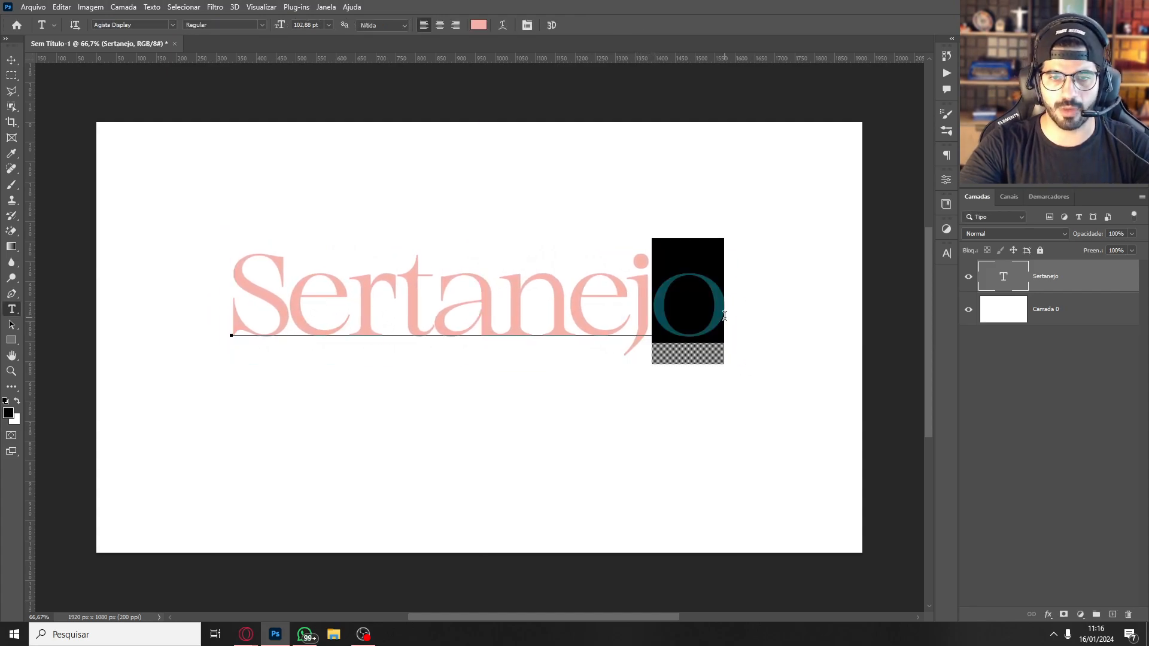
pyautogui.write('O')
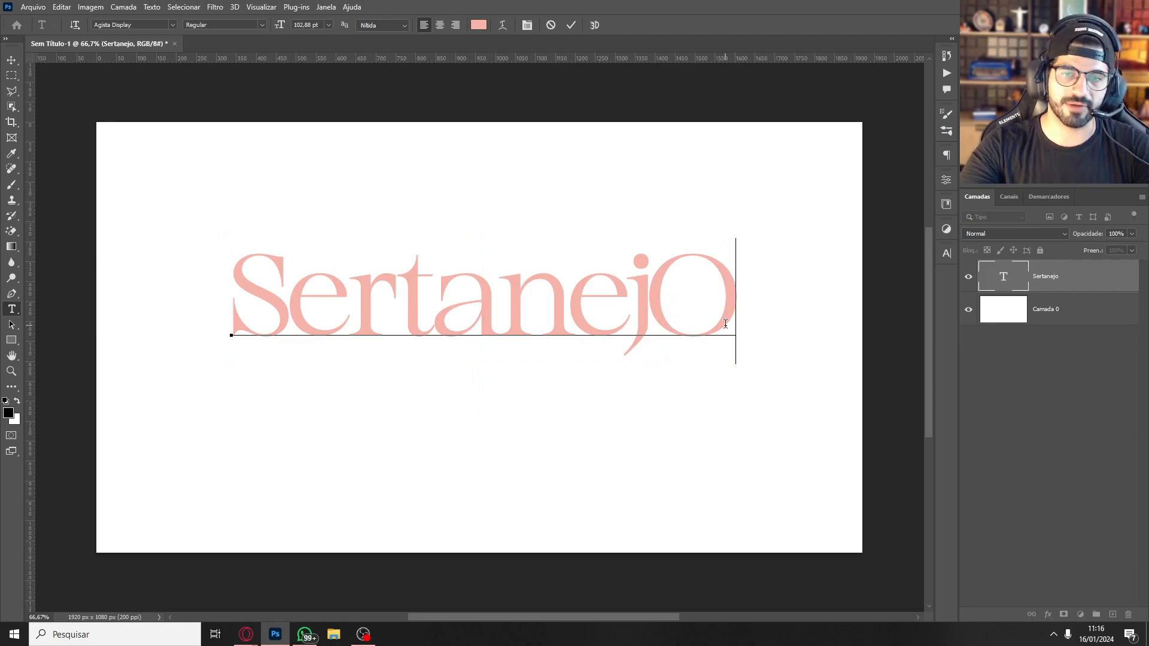
pyautogui.click(1068, 286)
# Duplicate the "SertanejO" text layer, place the copy directly below the original and change its text to "BRUTO"
pyautogui.hotkey('ctrl', 'j')
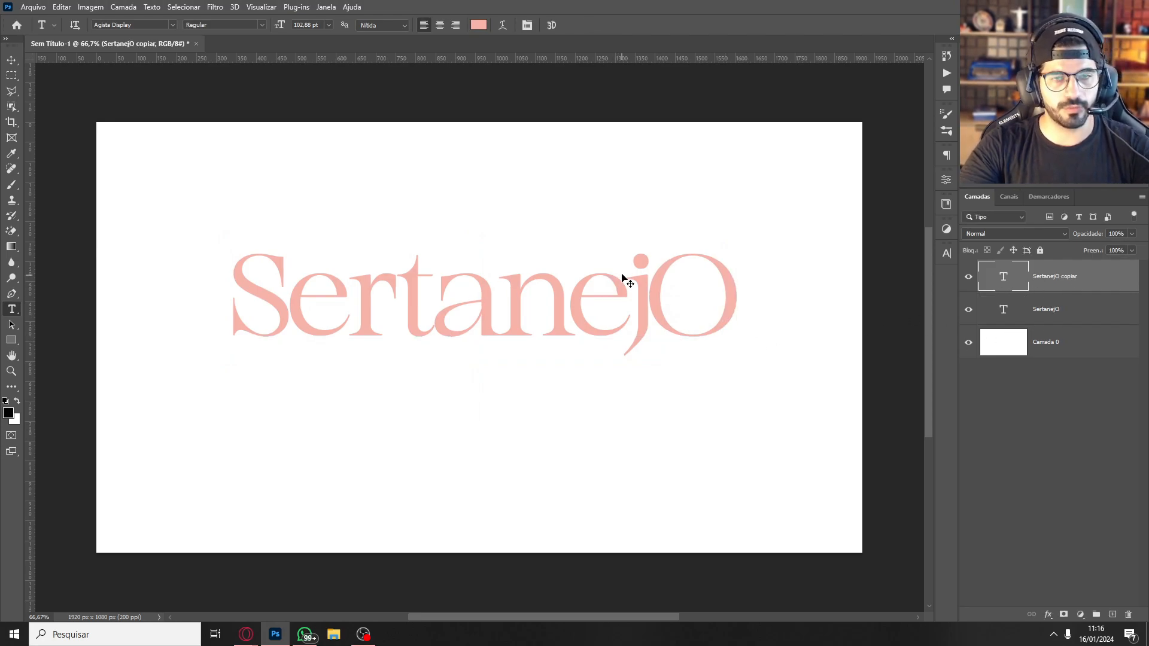
pyautogui.moveTo(622, 262); pyautogui.dragTo(611, 363)
pyautogui.click(625, 396)
pyautogui.hotkey('ctrl', 'a')
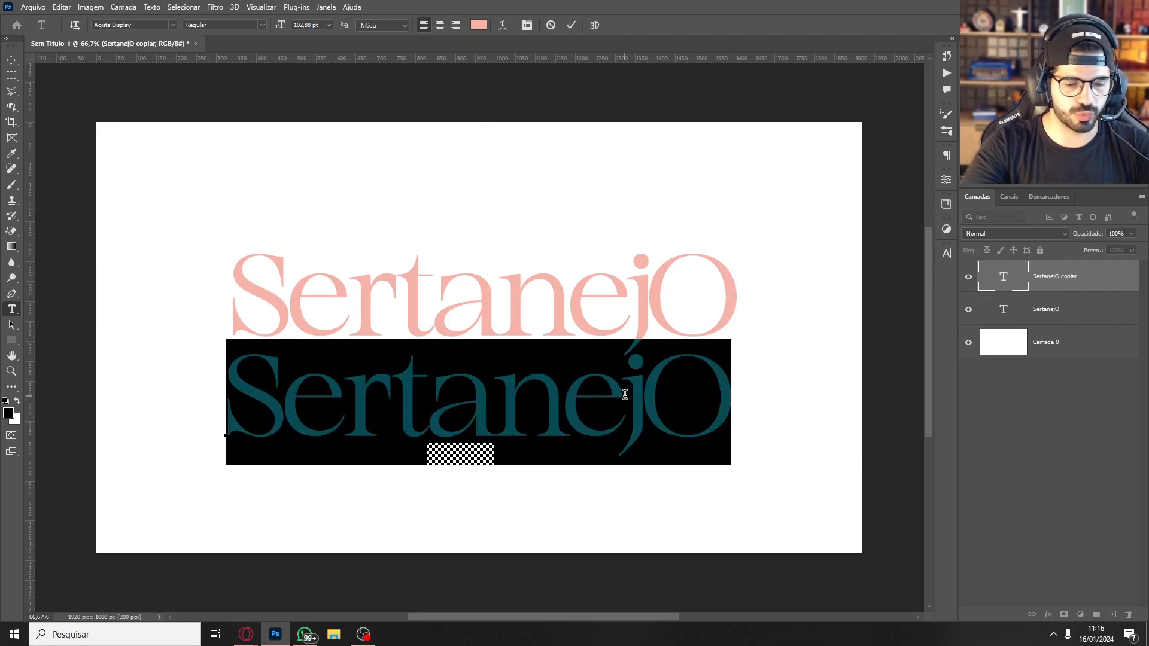
pyautogui.write('BRUTO')
pyautogui.click(1073, 292)
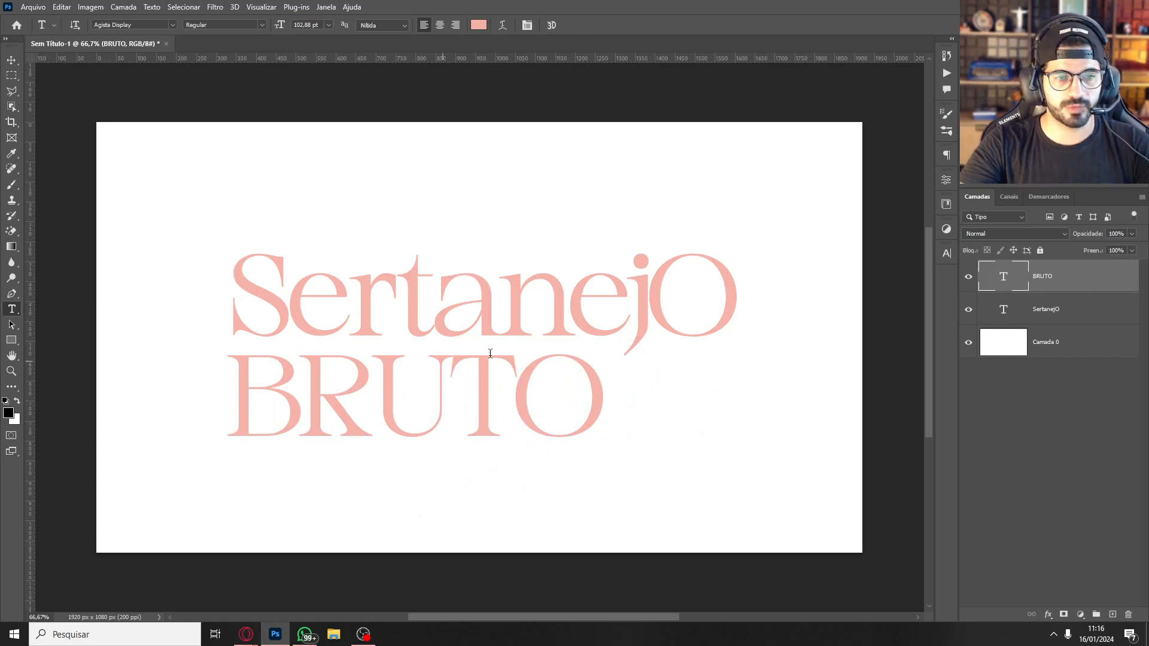
# Scale down the "BRUTO" text proportionally and centre it under "SertanejO"
pyautogui.hotkey('ctrl', 't')
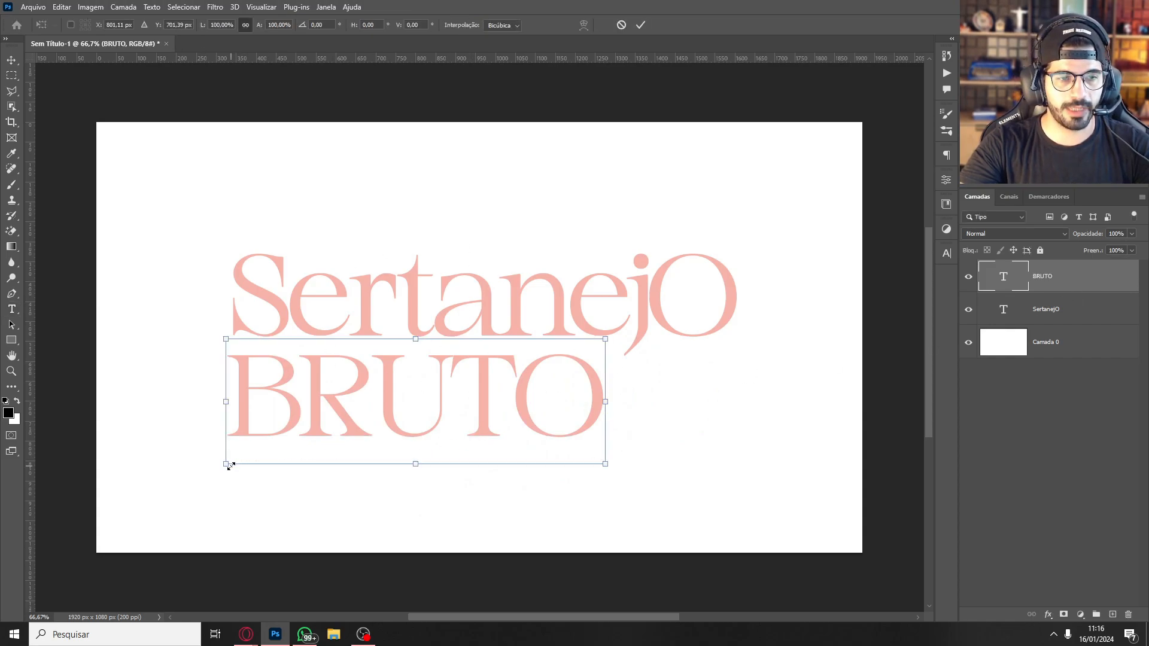
pyautogui.moveTo(226, 466); pyautogui.dragTo(338, 439)
pyautogui.moveTo(498, 412); pyautogui.dragTo(505, 405)
pyautogui.press('Return')
pyautogui.press('t')
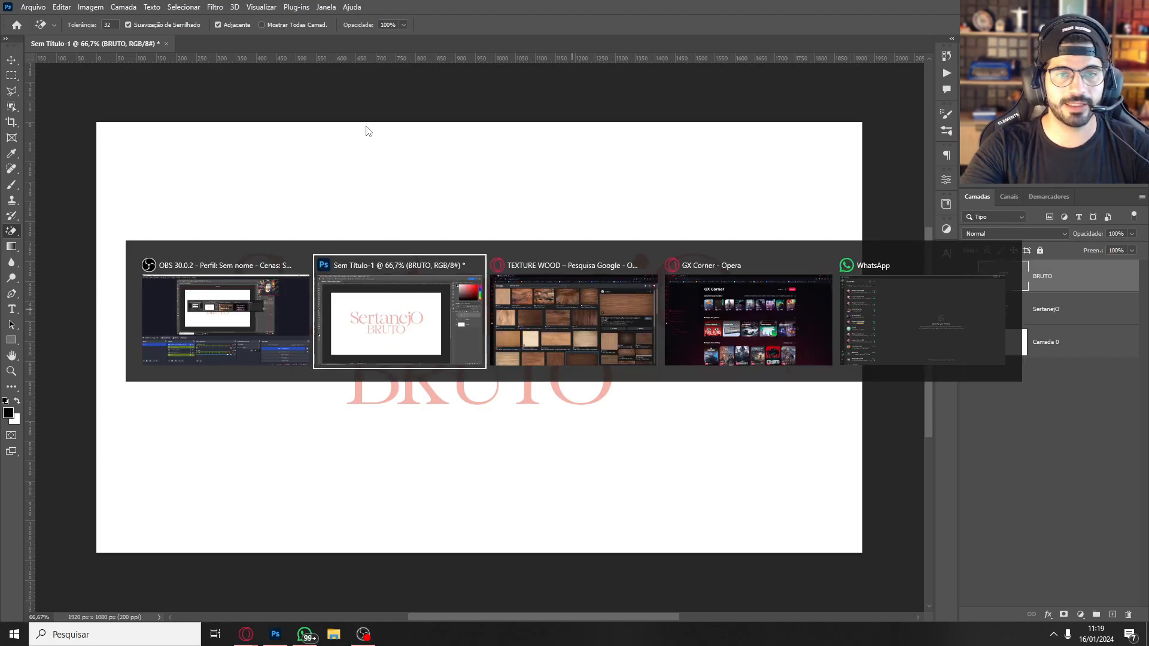
# Switch to the Opera browser and run a Google image search for "ICON ESTRELA"
pyautogui.hotkey('alt', 'Tab')
pyautogui.hotkey('alt', 'Tab')
pyautogui.click(174, 9)
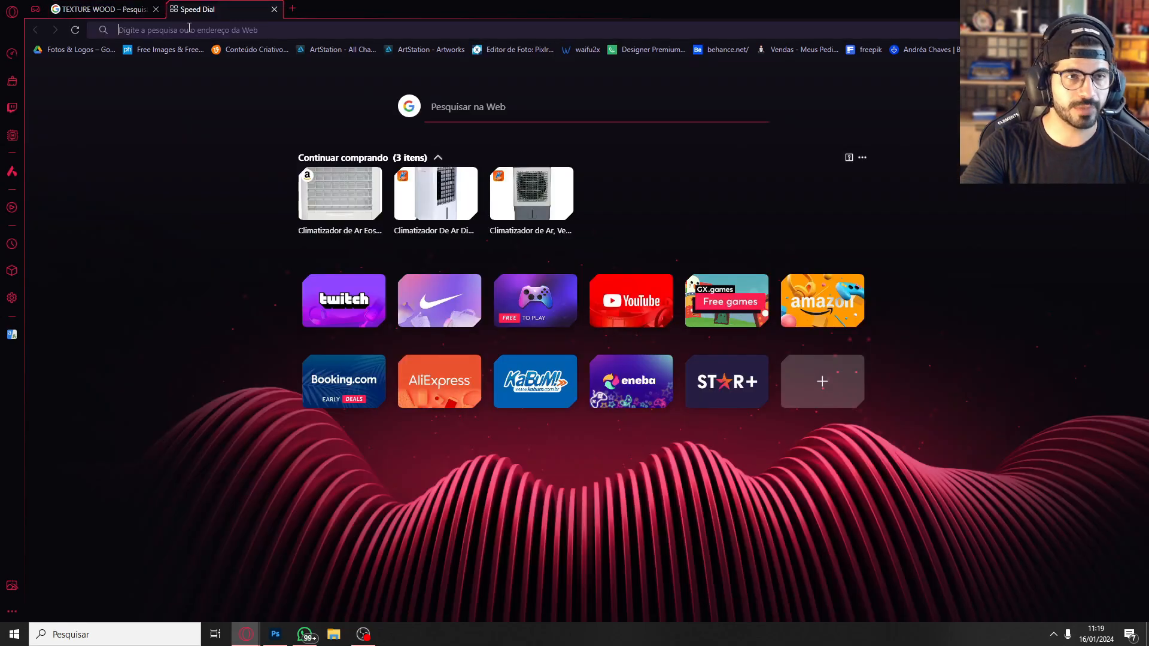
pyautogui.write('ICON')
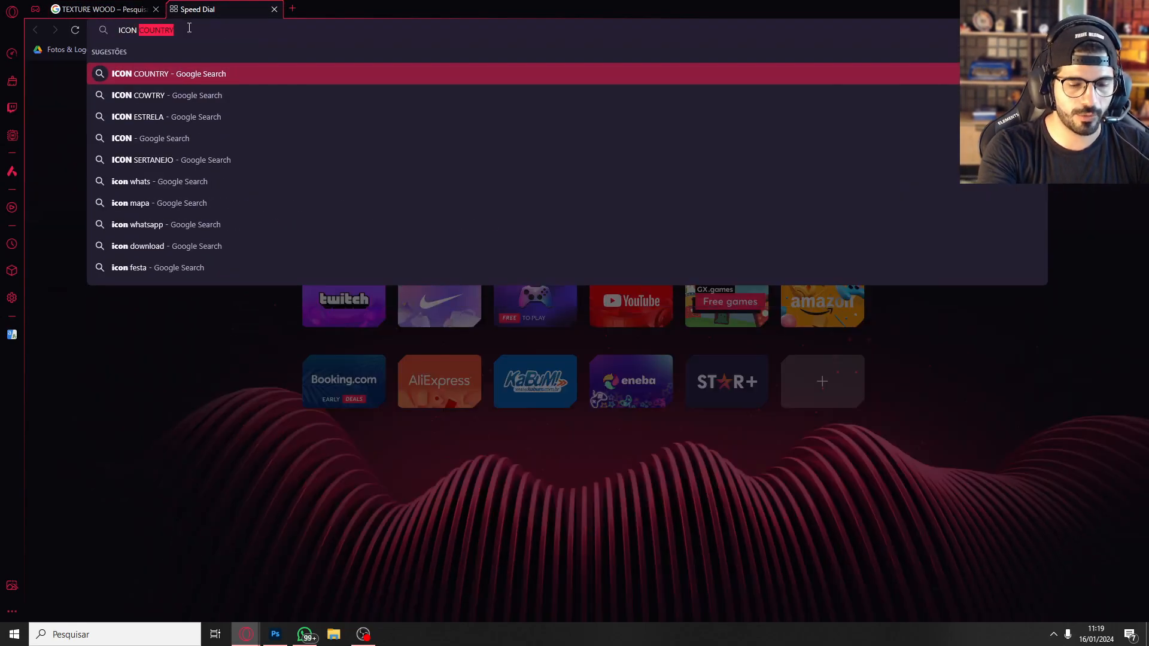
pyautogui.write(' ESTRELA')
pyautogui.press('Return')
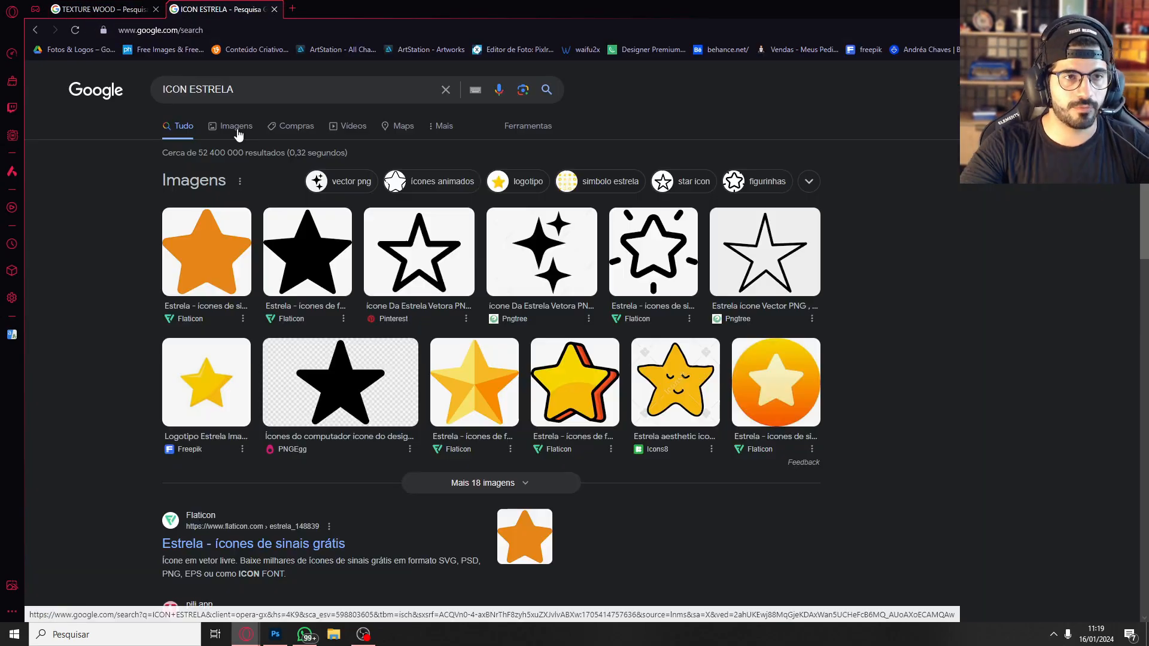
pyautogui.click(240, 130)
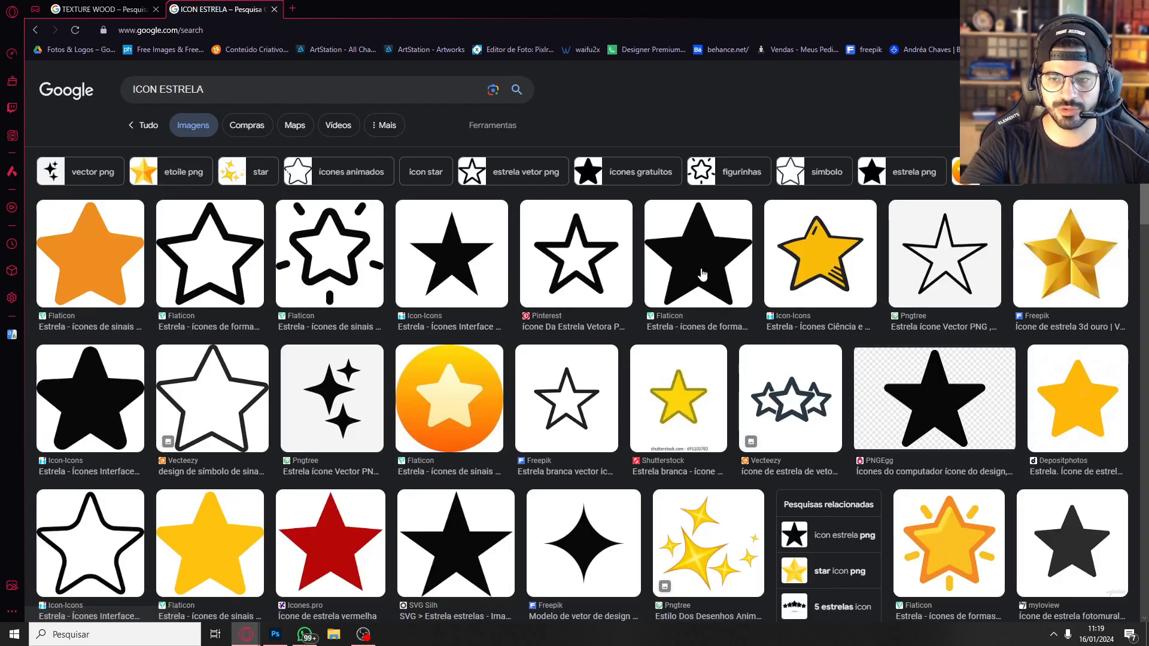
# Copy the solid black five-pointed star from Icon-Icons, switch back to Photoshop and paste it into the document
pyautogui.rightClick(458, 260)
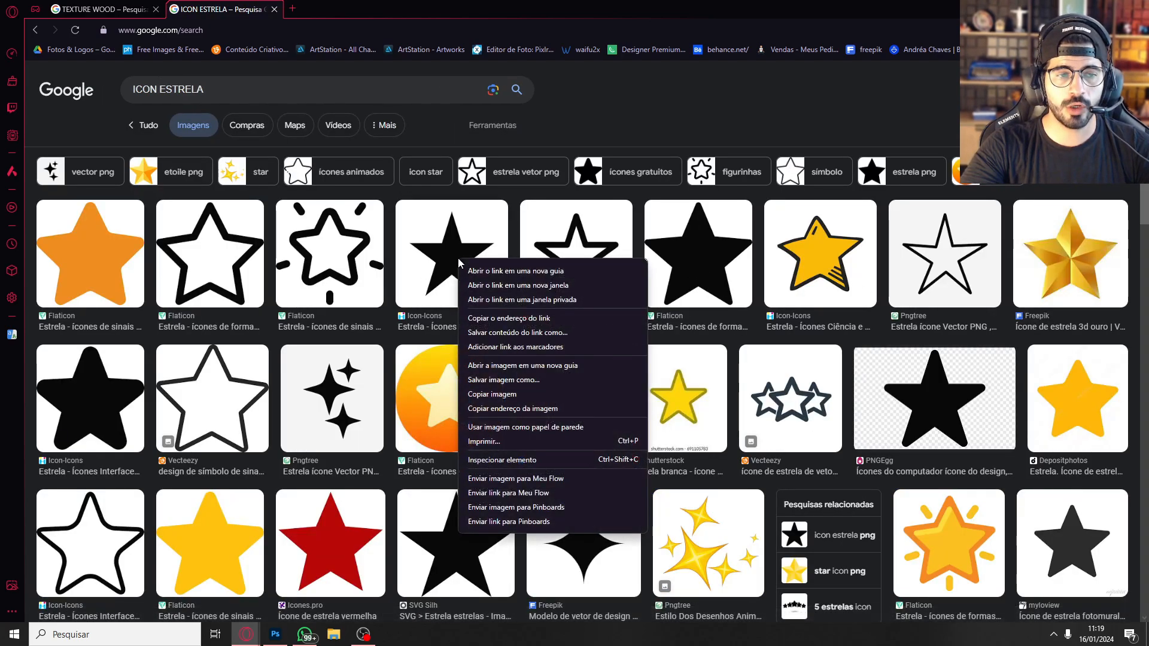
pyautogui.click(526, 400)
pyautogui.hotkey('alt', 'Tab')
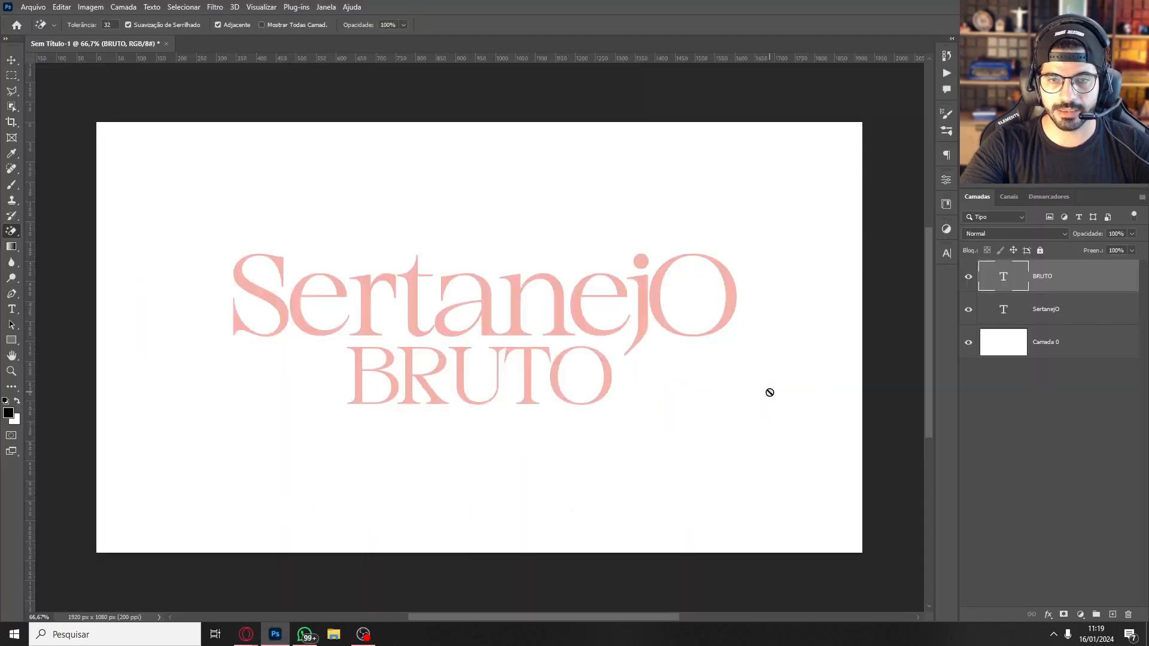
pyautogui.hotkey('ctrl', 'v')
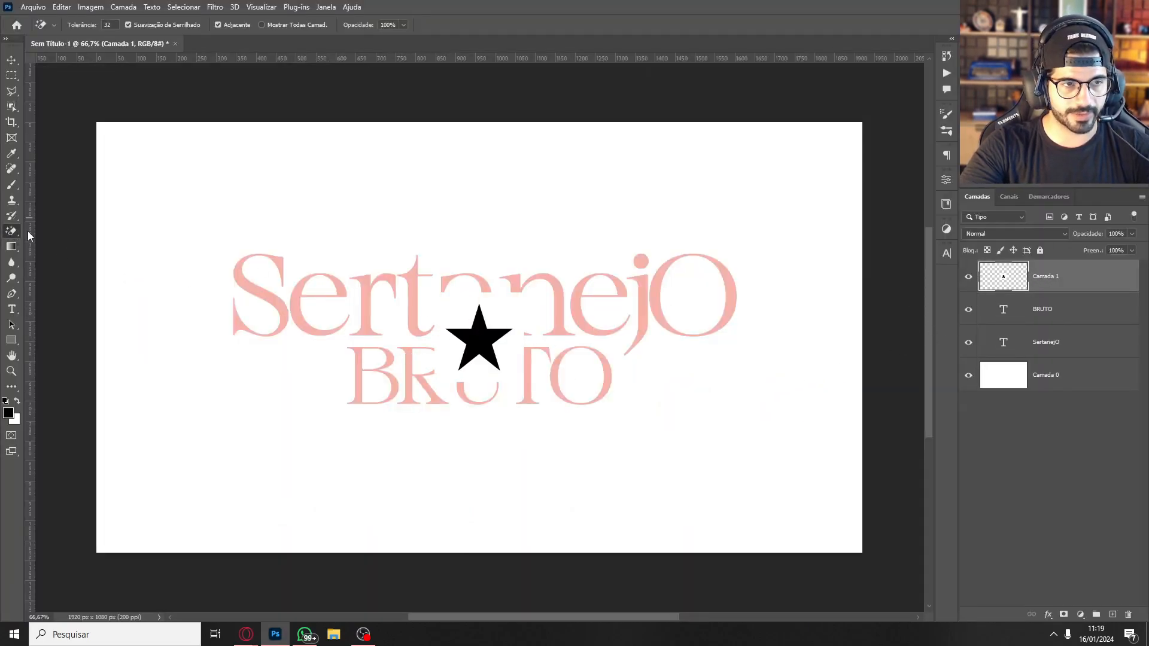
# Remove the white background around the pasted black star with the Magic Eraser tool
pyautogui.rightClick(10, 237)
pyautogui.click(84, 254)
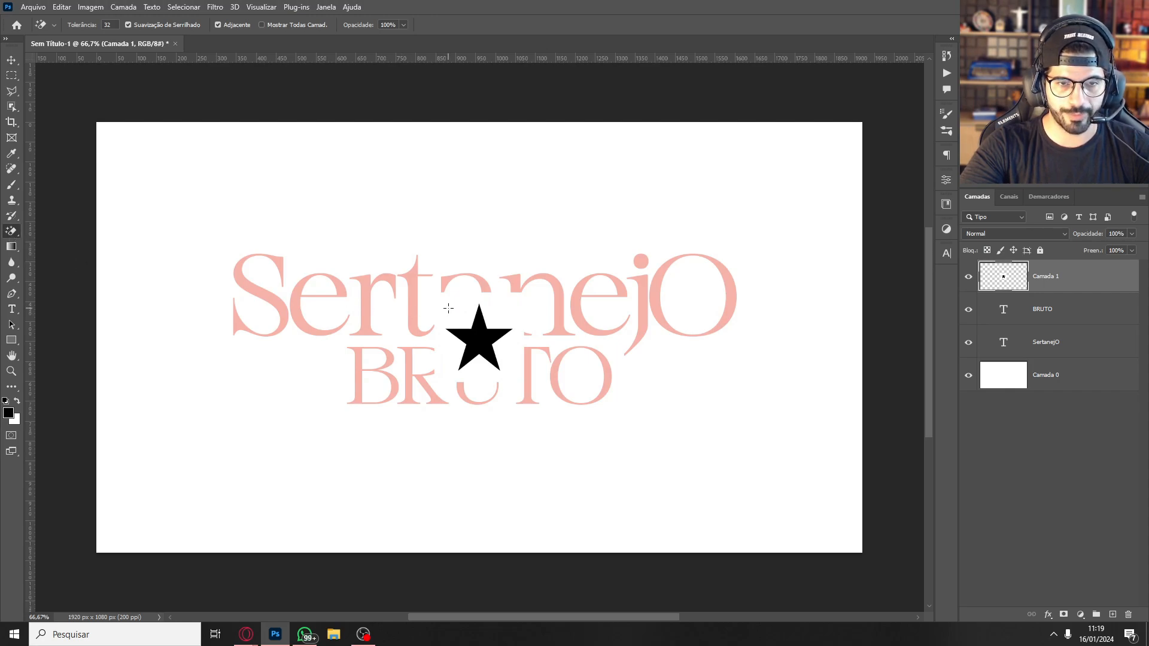
pyautogui.click(448, 308)
# Move the star into the final "O" of "SertanejO" and scale it down proportionally to fit inside the letter
pyautogui.moveTo(493, 348)
pyautogui.mouseDown()
pyautogui.moveTo(737, 312)
pyautogui.moveTo(716, 298)
pyautogui.mouseUp()
pyautogui.hotkey('ctrl', 't')
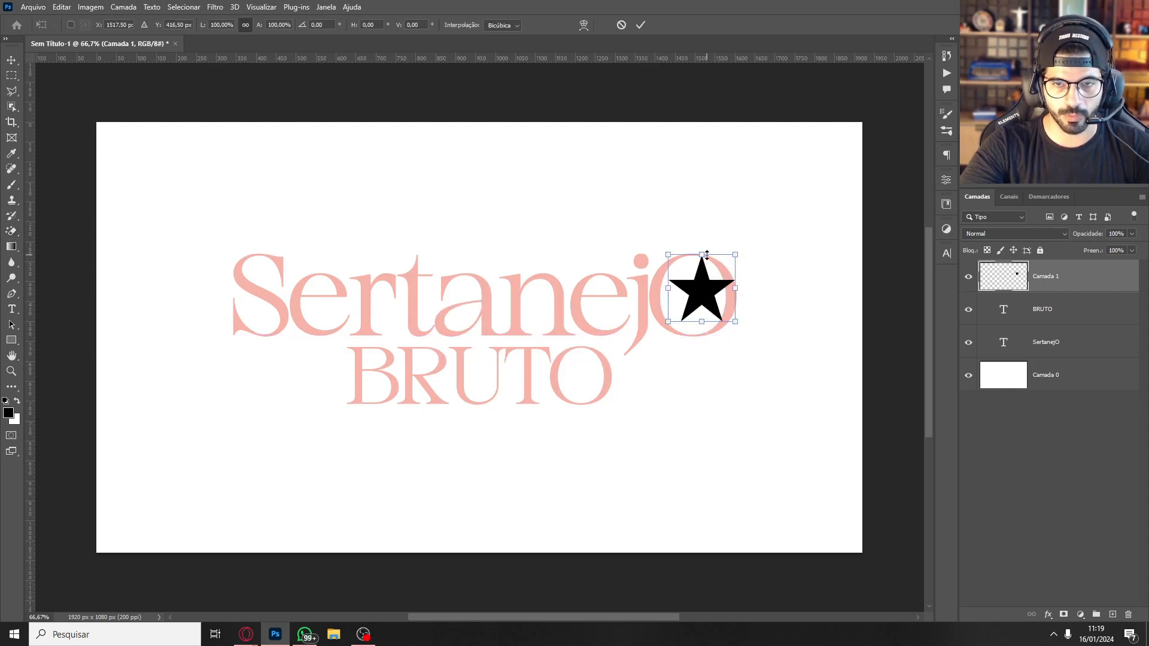
pyautogui.moveTo(707, 256); pyautogui.dragTo(701, 295)
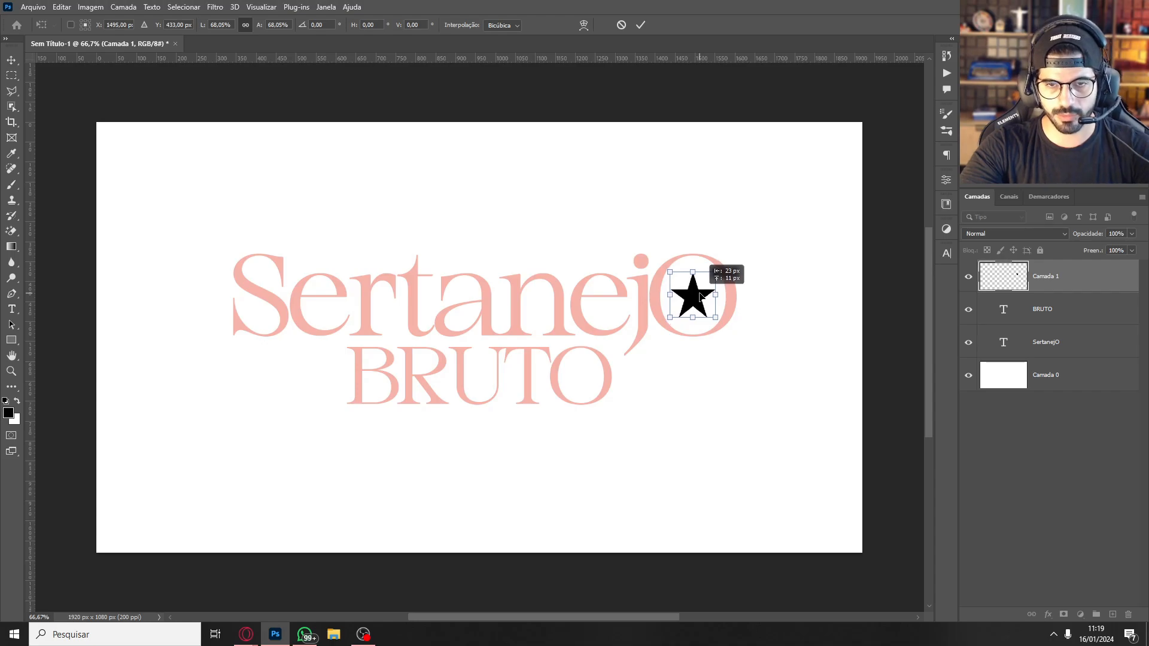
pyautogui.press('Return')
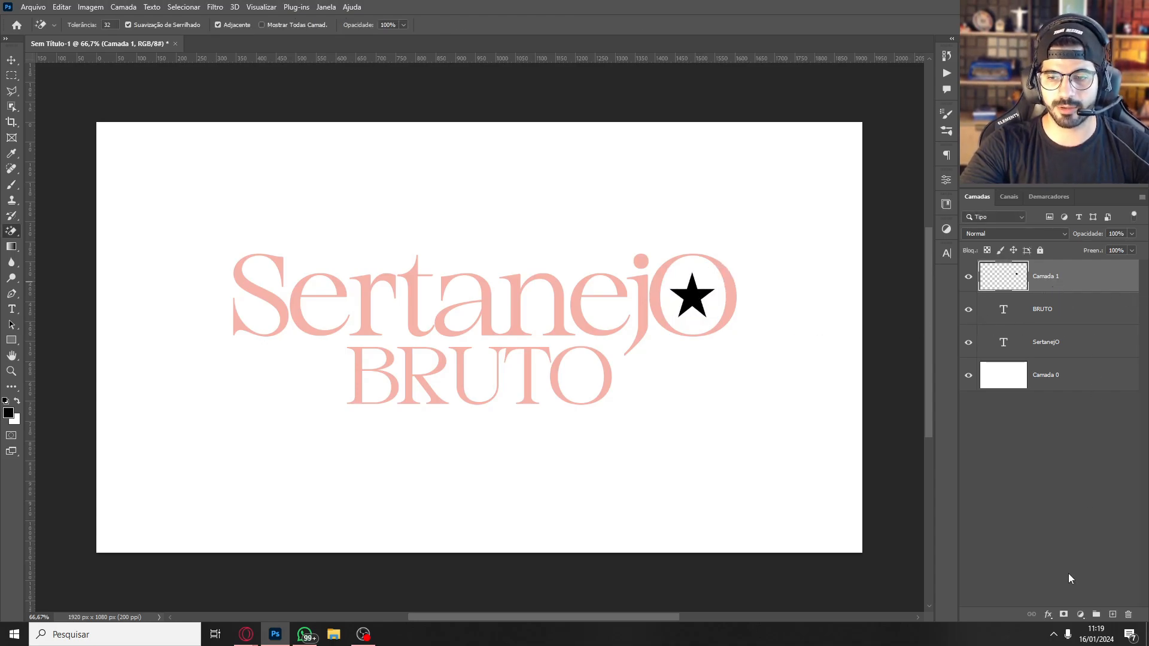
# Apply a Color Overlay to the star in the lettering's pink, e6b2a8, sampled from the "SertanejO" text
pyautogui.click(1047, 615)
pyautogui.click(1071, 562)
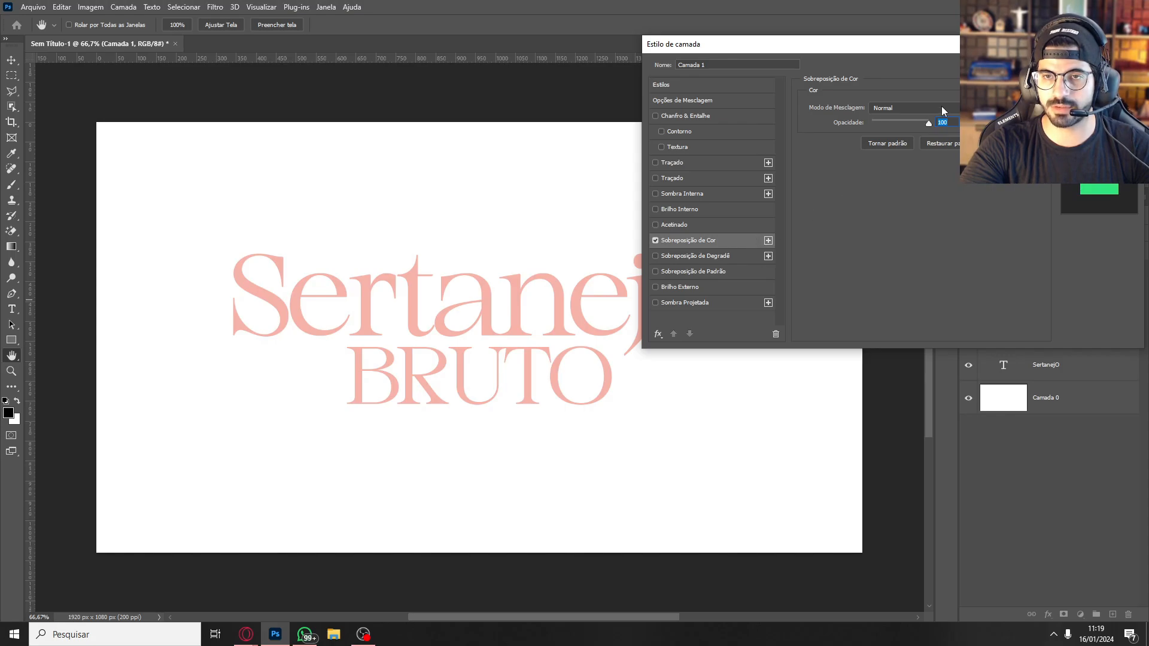
pyautogui.click(973, 107)
pyautogui.click(569, 302)
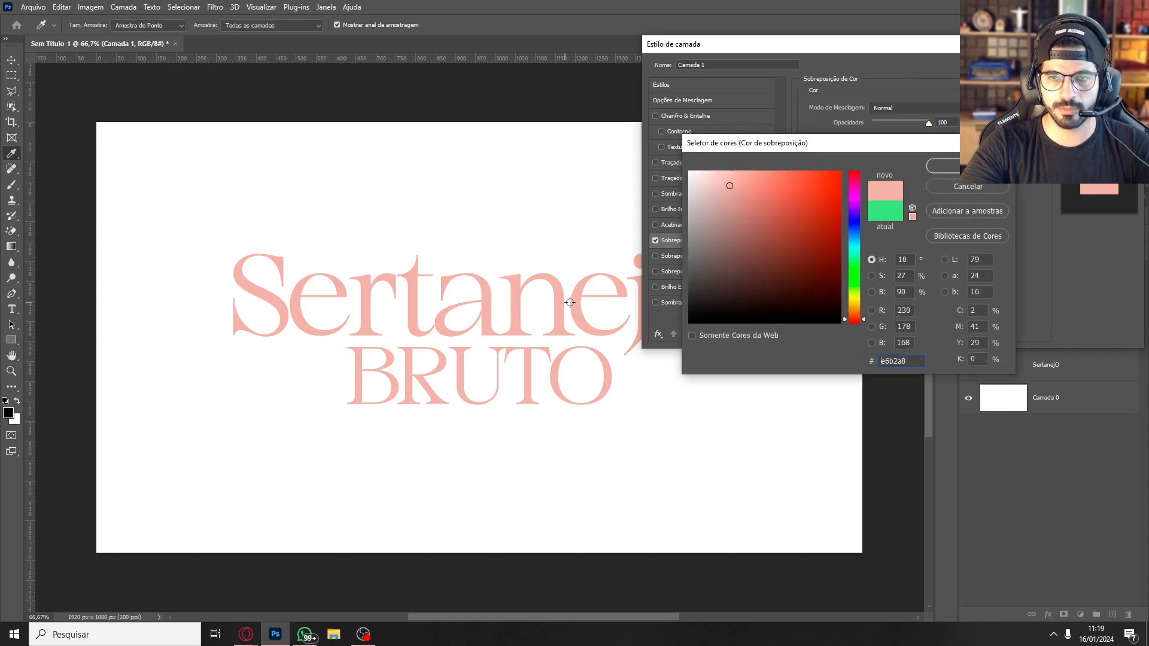
pyautogui.click(943, 166)
pyautogui.click(973, 108)
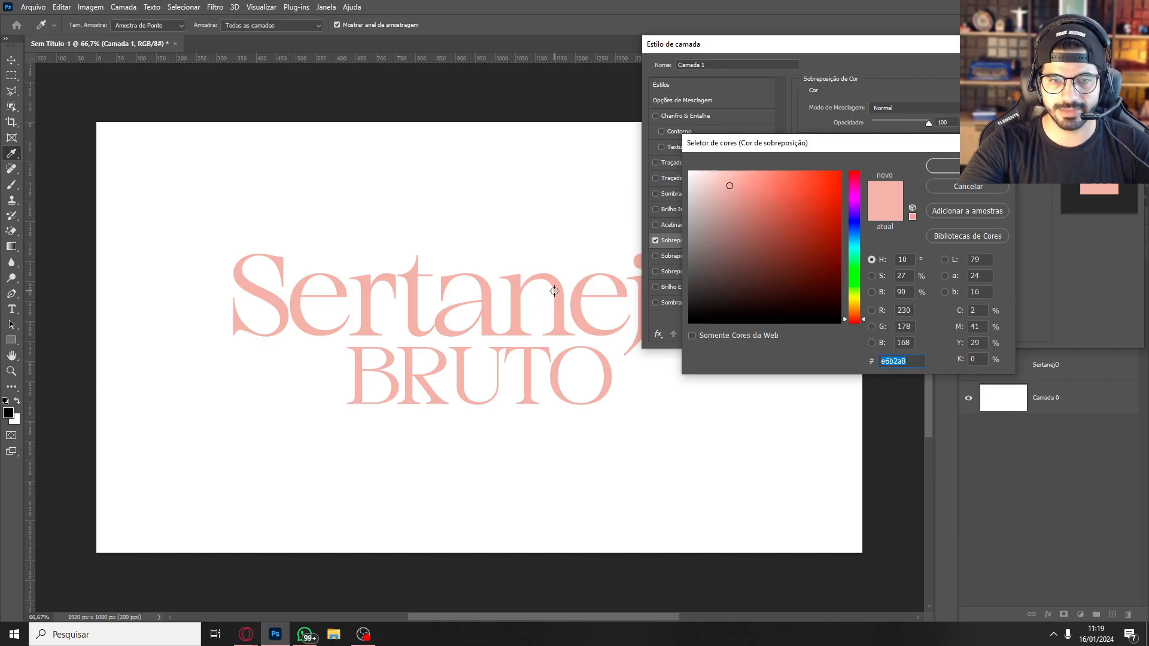
pyautogui.click(971, 165)
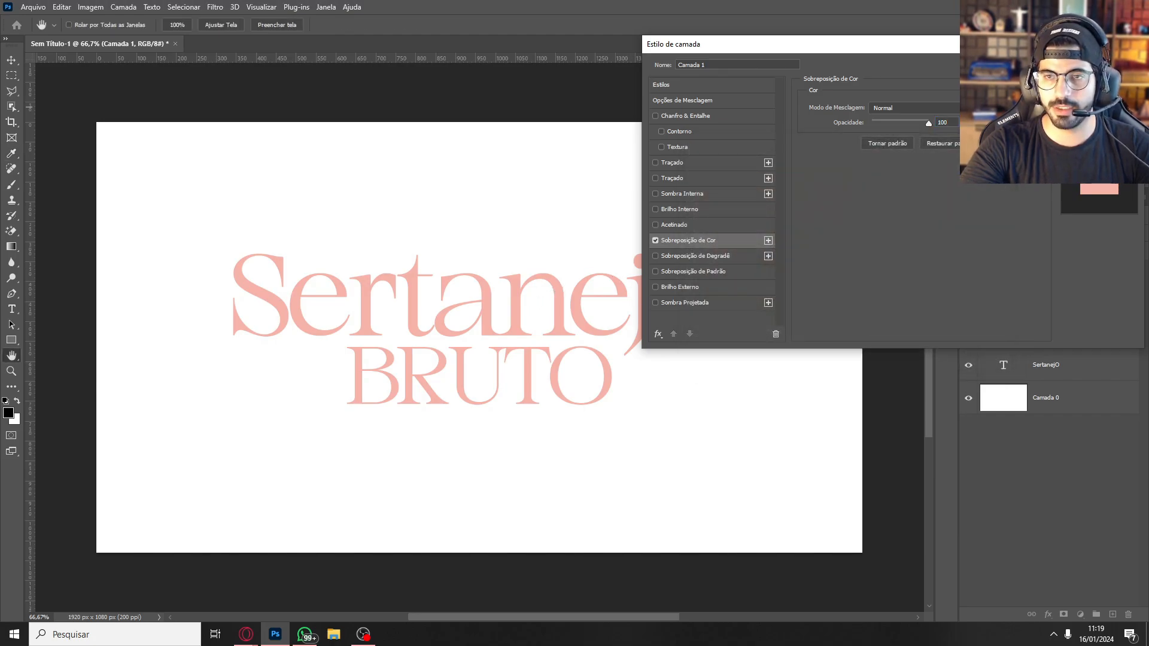
pyautogui.click(1100, 65)
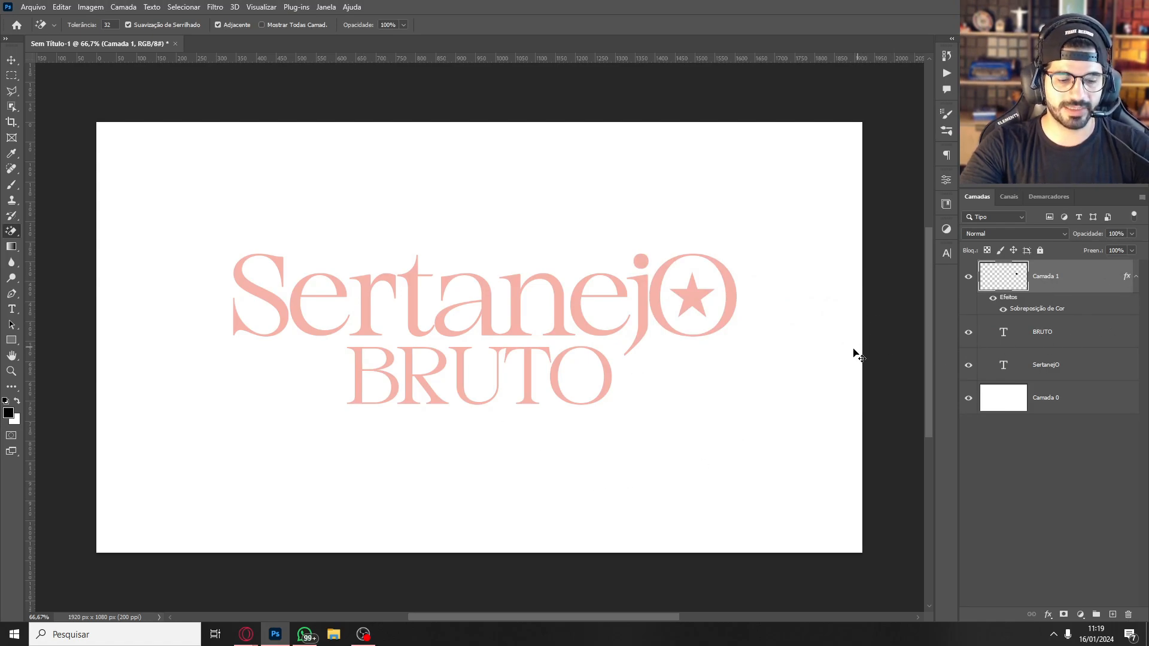
# Duplicate the star layer and place a smaller copy centred inside the "O" of "BRUTO"
pyautogui.hotkey('ctrl', 'j')
pyautogui.moveTo(712, 320); pyautogui.dragTo(614, 391)
pyautogui.hotkey('ctrl', 't')
pyautogui.press('Return')
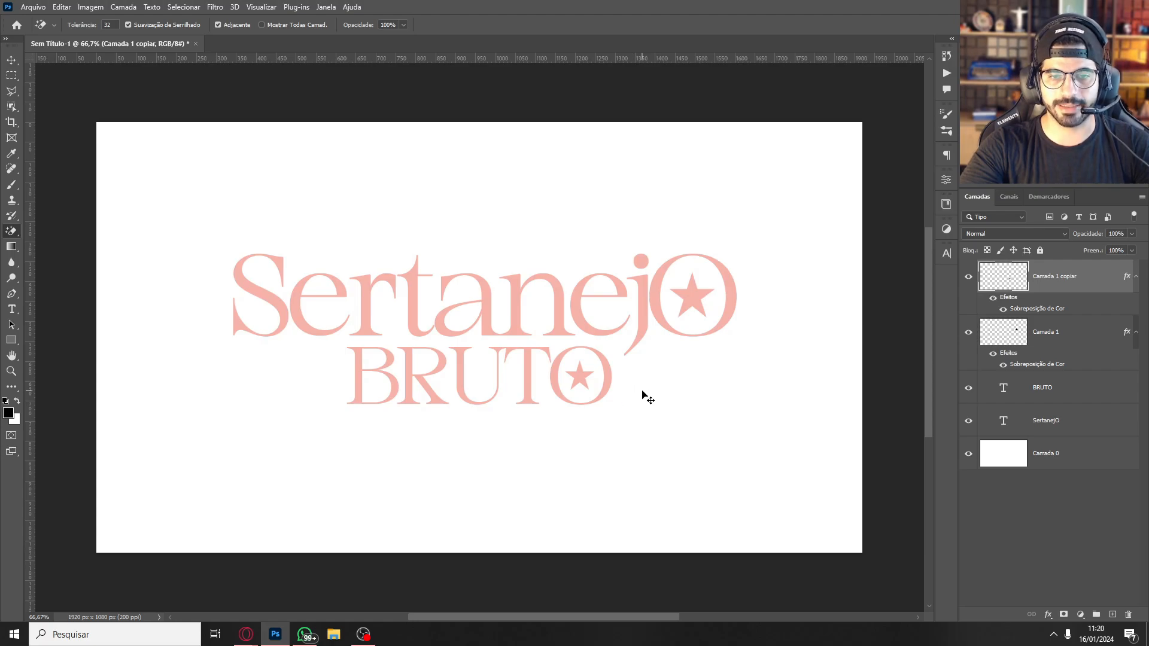
pyautogui.moveTo(643, 393); pyautogui.dragTo(646, 392)
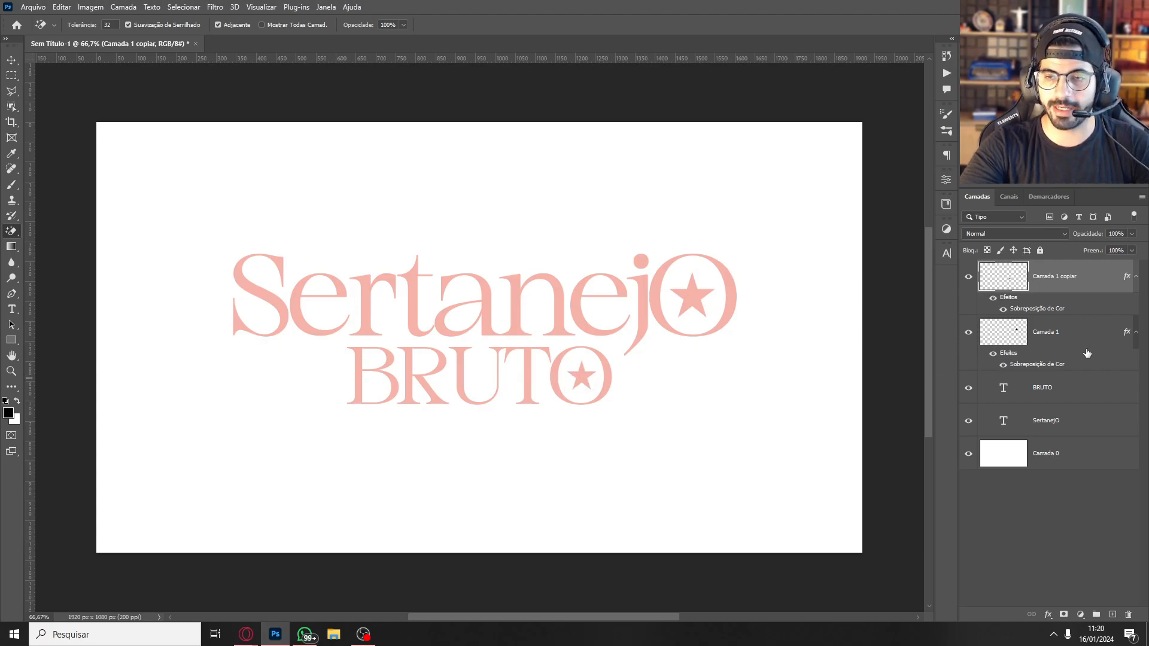
# Convert both star layers and both text layers into a single smart object
pyautogui.keyDown('shift'); pyautogui.click(1065, 421); pyautogui.keyUp('shift')
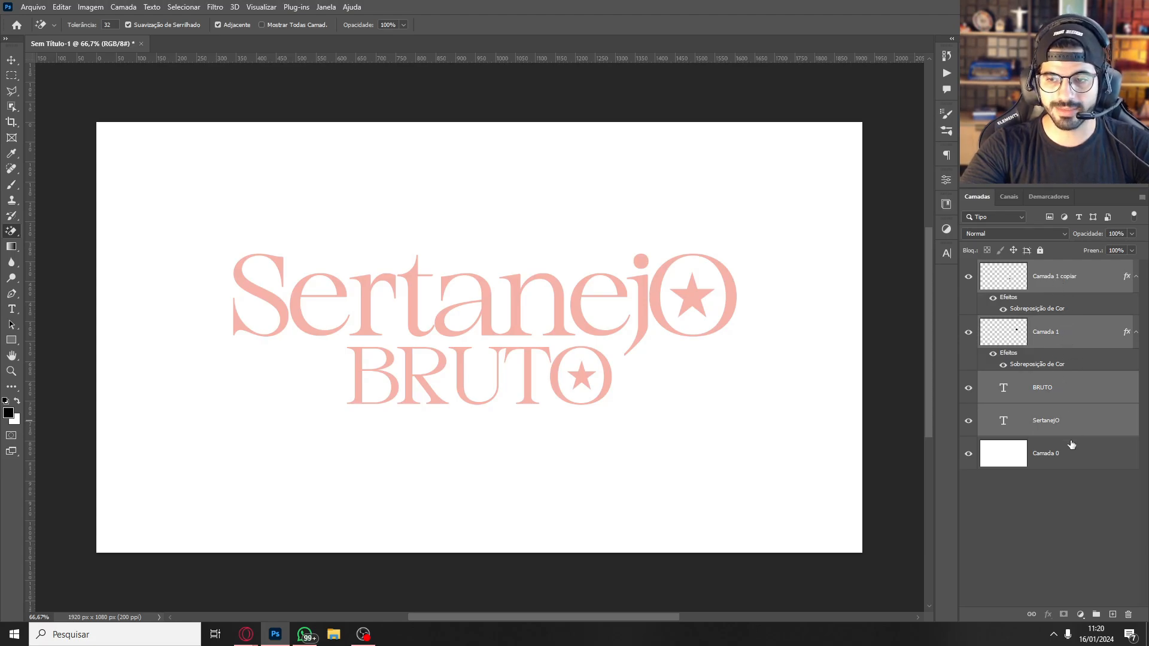
pyautogui.rightClick(1075, 285)
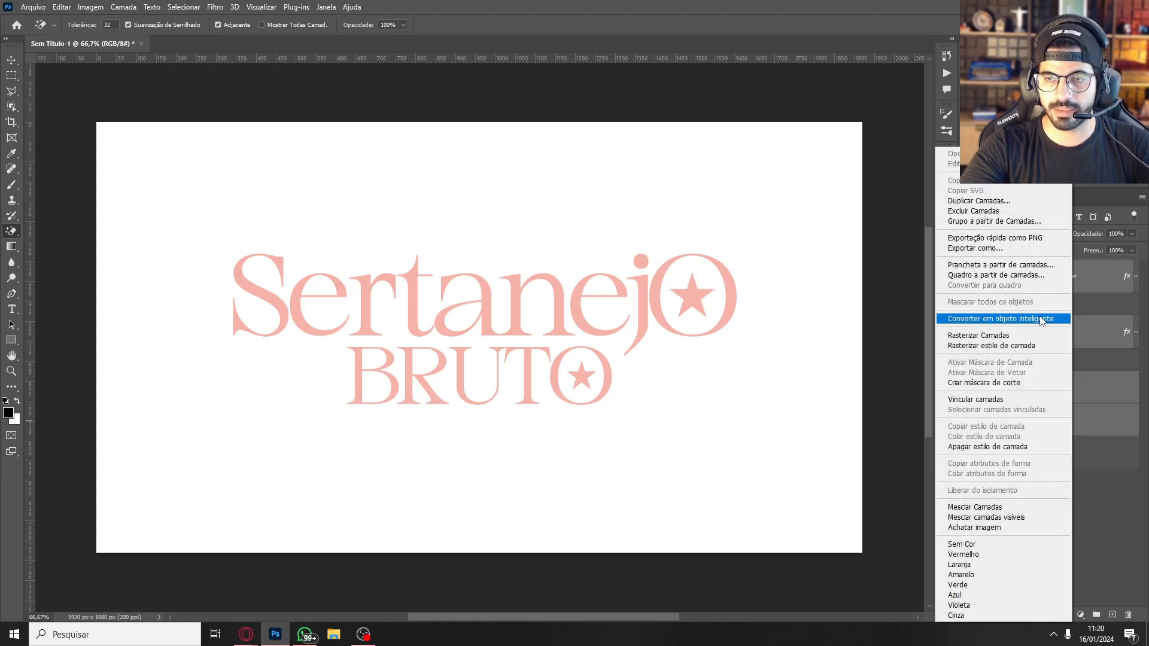
pyautogui.click(1044, 316)
# Rename the smart object layer as ORIGINAL and open its contents, leaving the missing RGB profile as it is
pyautogui.doubleClick(1054, 276)
pyautogui.write('ORIGINAL')
pyautogui.press('Return')
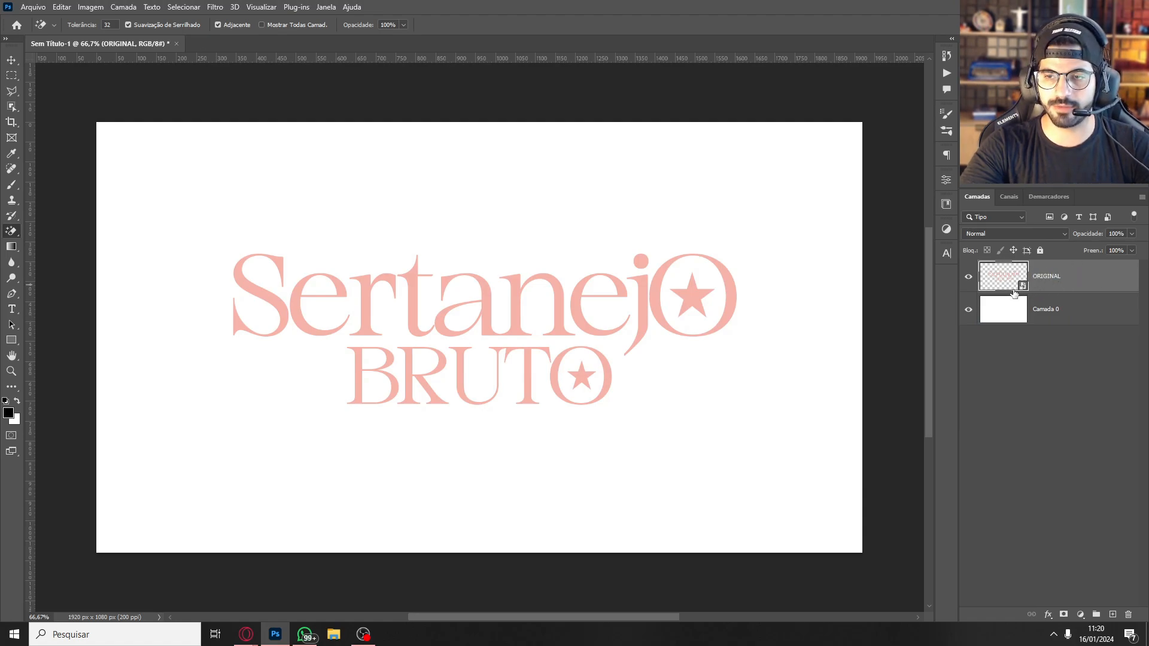
pyautogui.doubleClick(1023, 290)
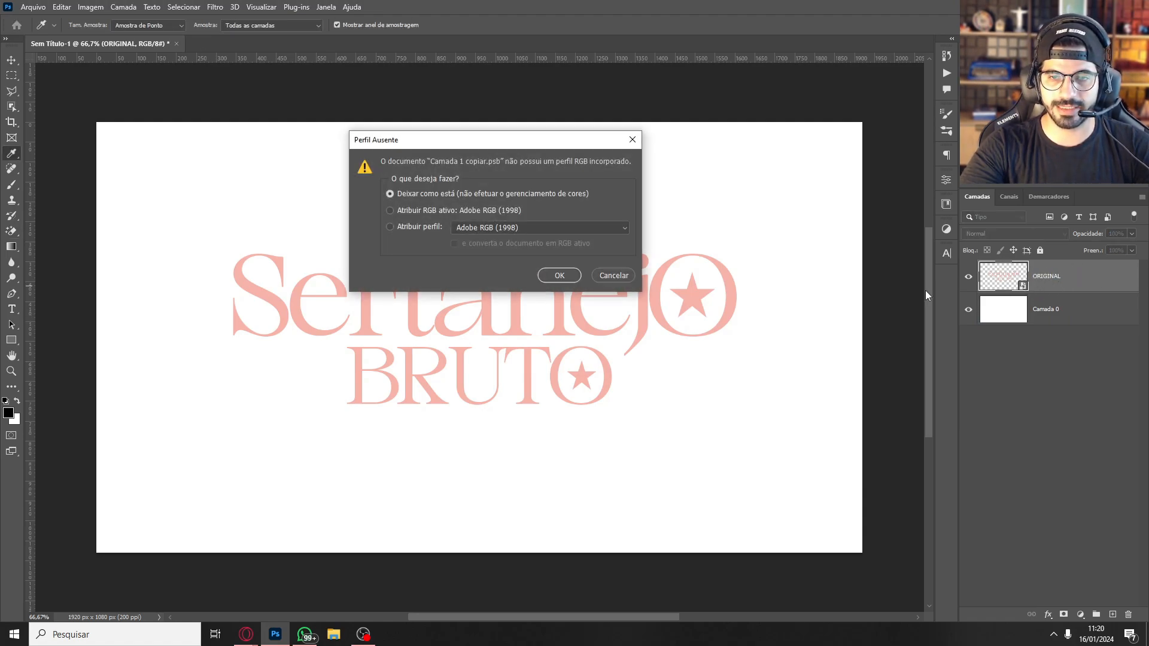
pyautogui.click(559, 276)
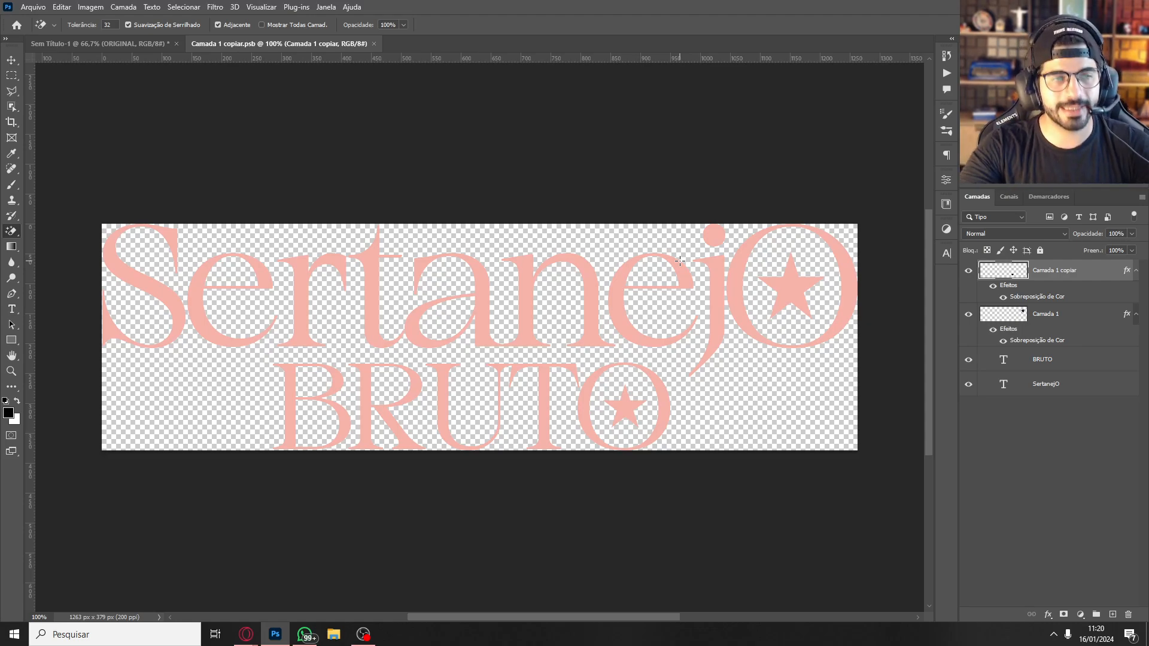
# Switch to the Opera browser and copy the brown Unsplash wood texture from the "TEXTURE WOOD" image results
pyautogui.hotkey('alt', 'Tab')
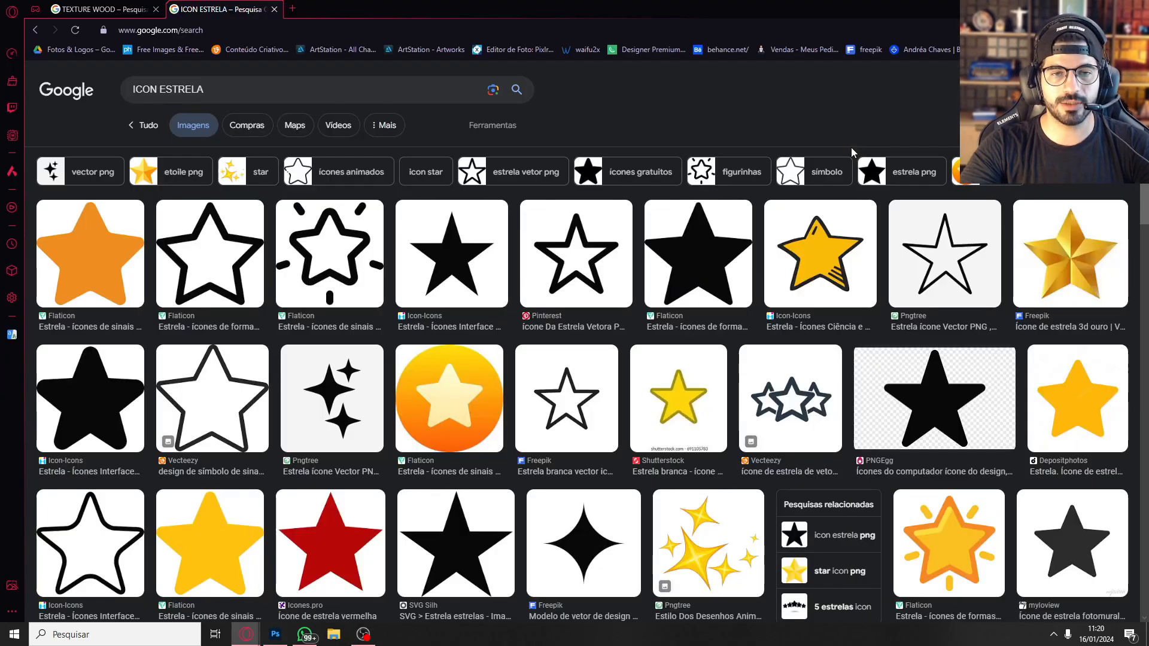
pyautogui.click(111, 10)
pyautogui.scroll(2, 196, 75)
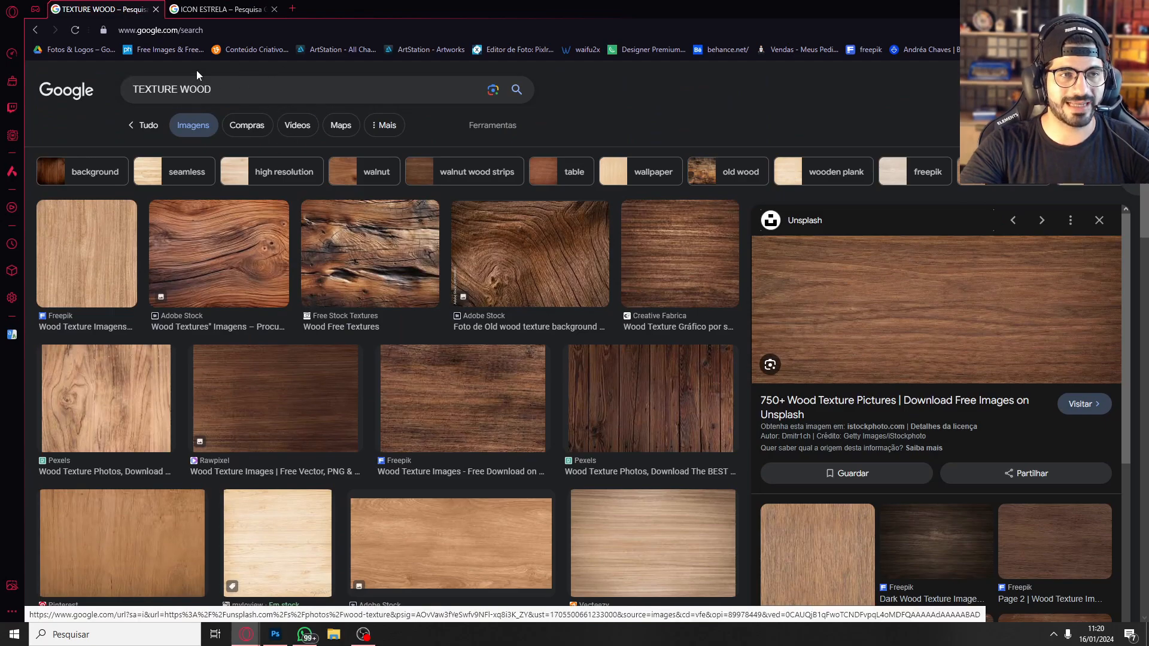
pyautogui.scroll(-5, 933, 309)
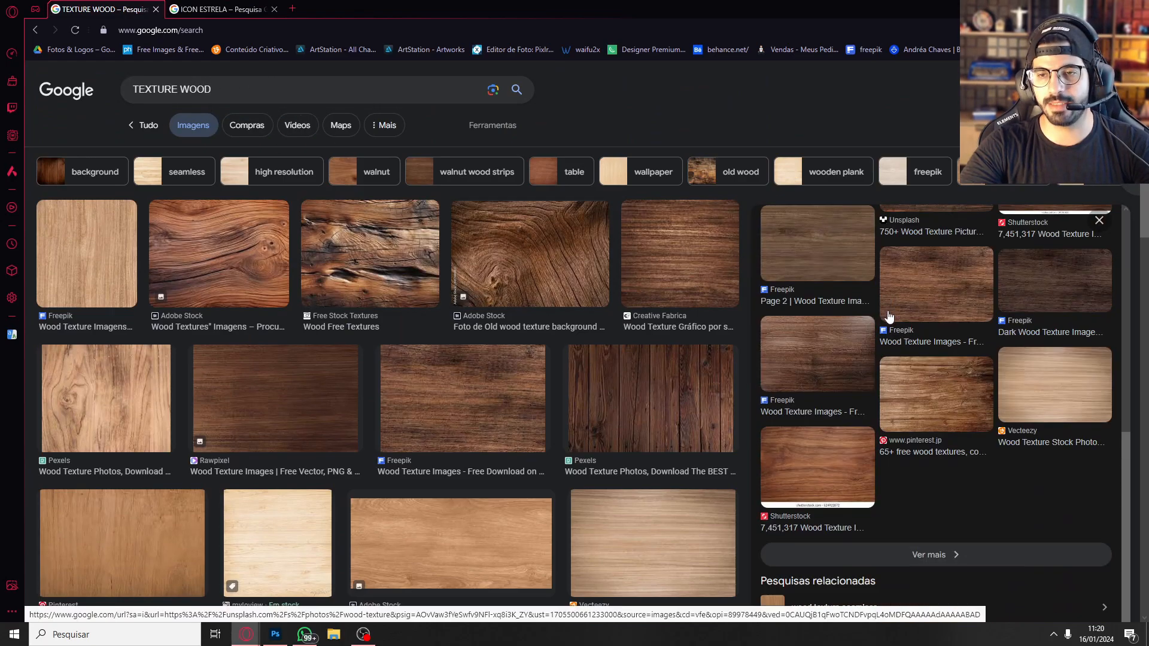
pyautogui.press('Escape')
pyautogui.scroll(-15, 978, 335)
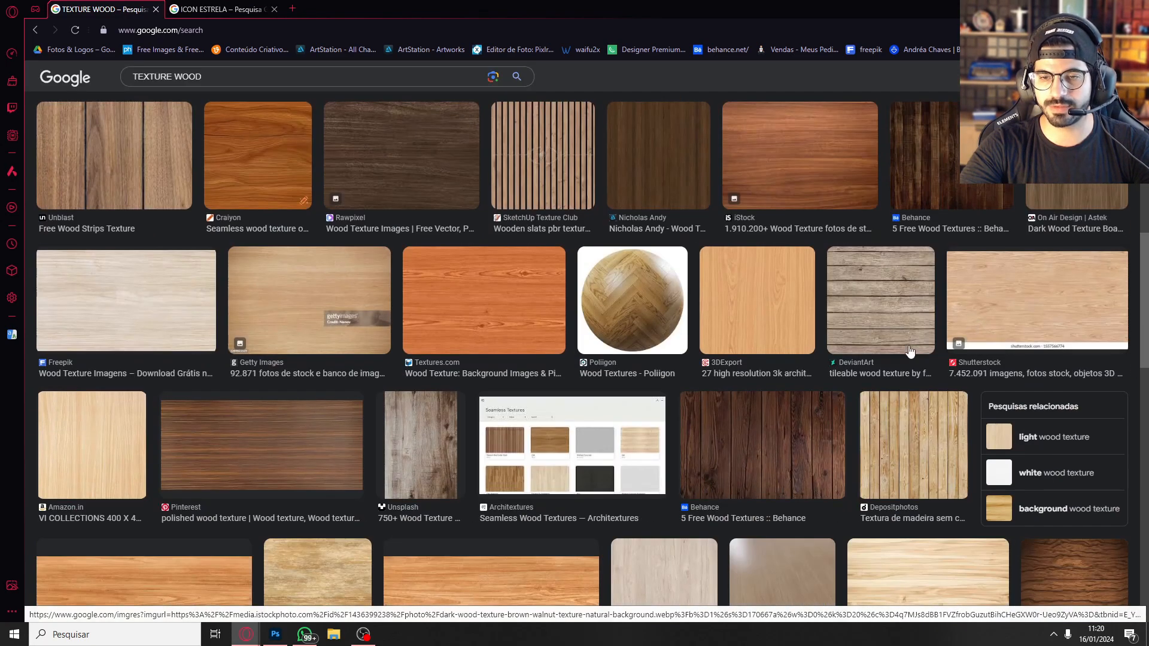
pyautogui.scroll(15, 815, 301)
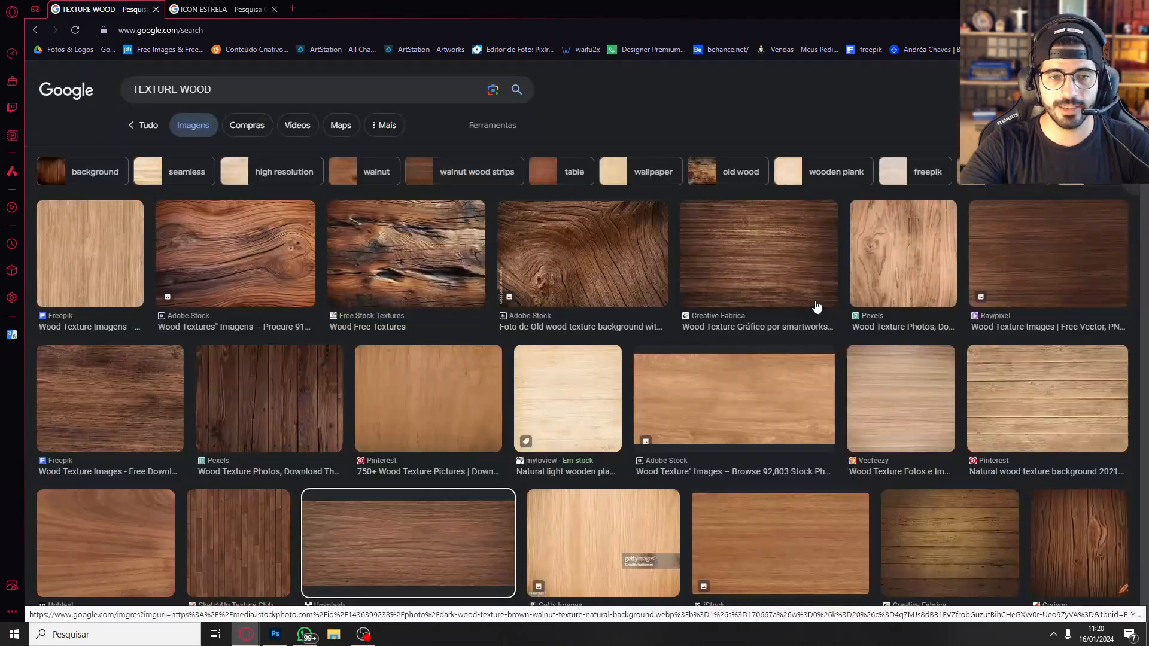
pyautogui.click(395, 549)
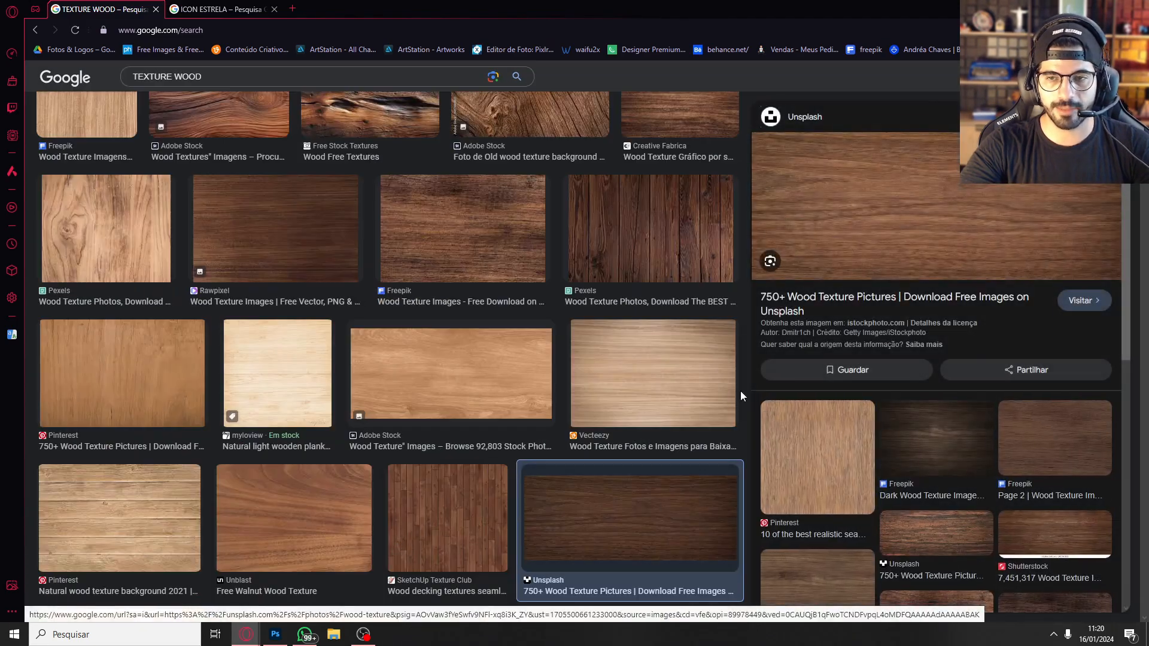
pyautogui.rightClick(944, 218)
pyautogui.click(852, 353)
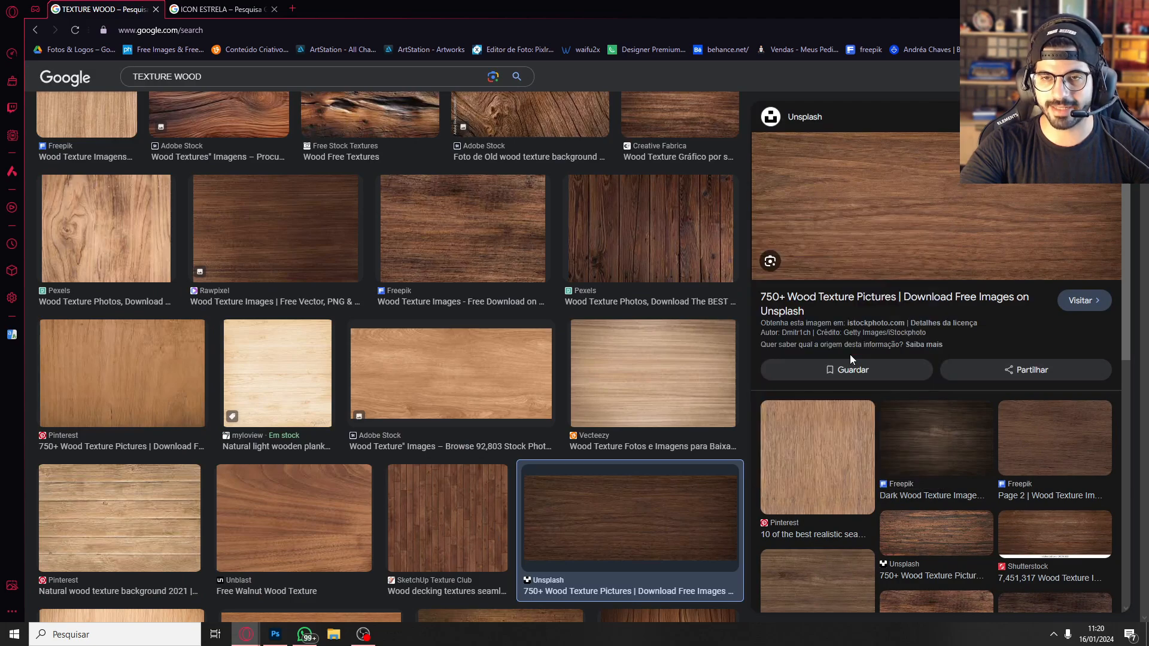
# Switch back to Photoshop, paste the wood texture above the logo layers and scale it up to cover the canvas
pyautogui.hotkey('alt', 'Tab')
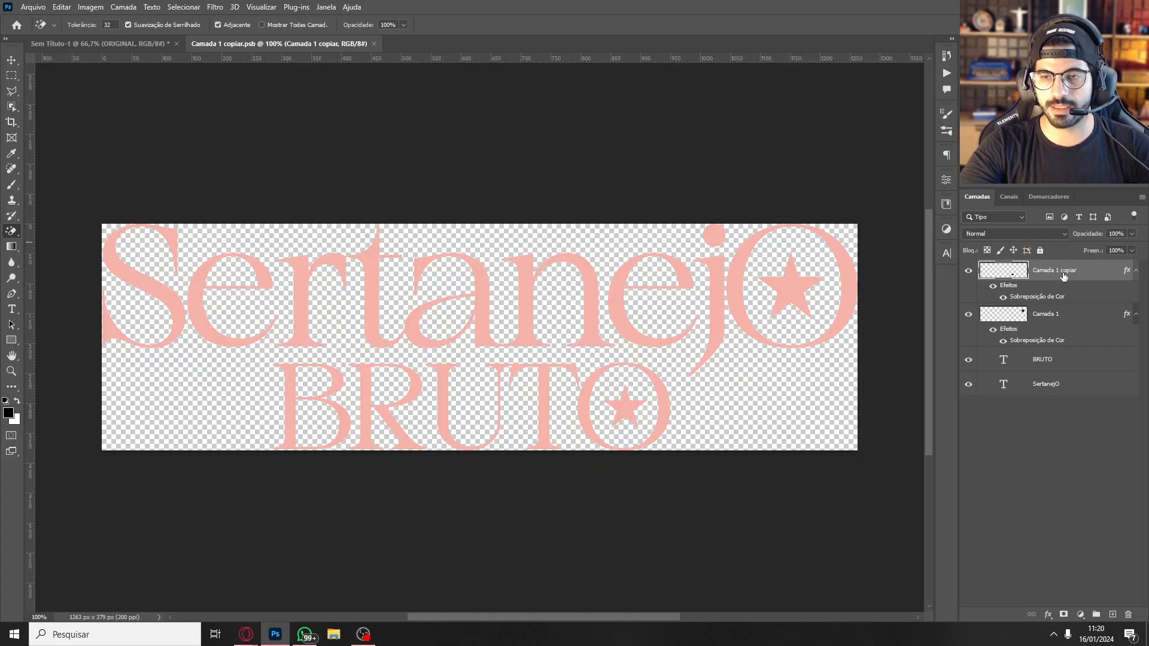
pyautogui.hotkey('ctrl', 'v')
pyautogui.hotkey('ctrl', 't')
pyautogui.moveTo(677, 258); pyautogui.dragTo(857, 182)
pyautogui.moveTo(700, 255); pyautogui.dragTo(521, 263)
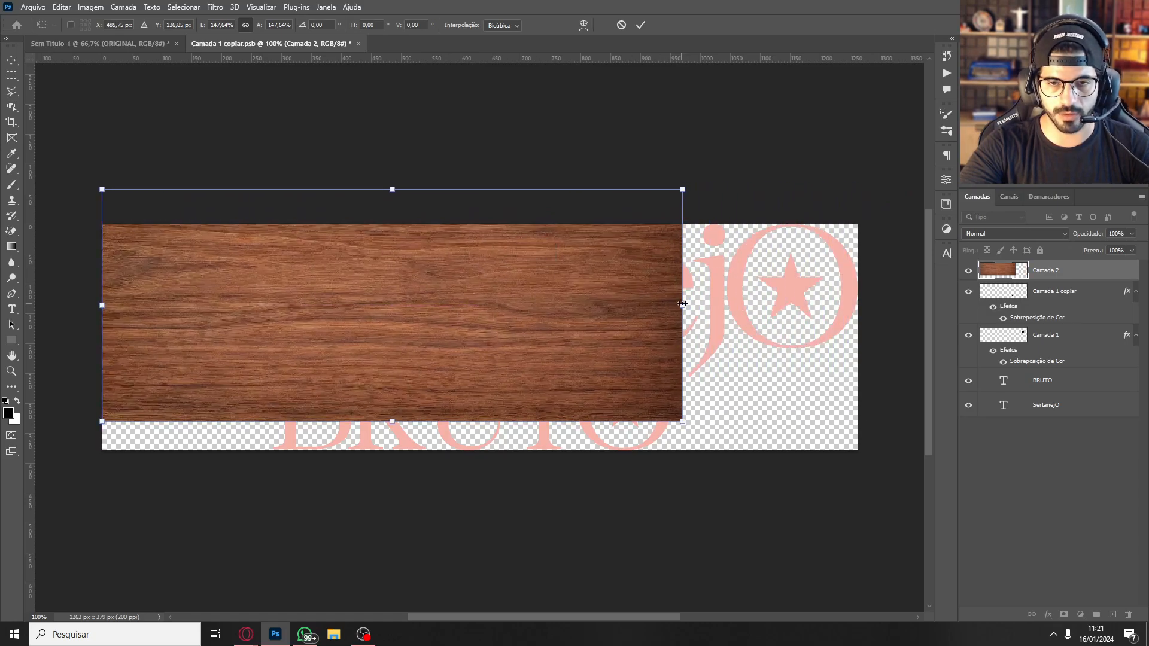
pyautogui.moveTo(682, 305); pyautogui.dragTo(834, 302)
pyautogui.moveTo(764, 312)
pyautogui.mouseDown()
pyautogui.moveTo(825, 317)
pyautogui.moveTo(773, 326)
pyautogui.mouseUp()
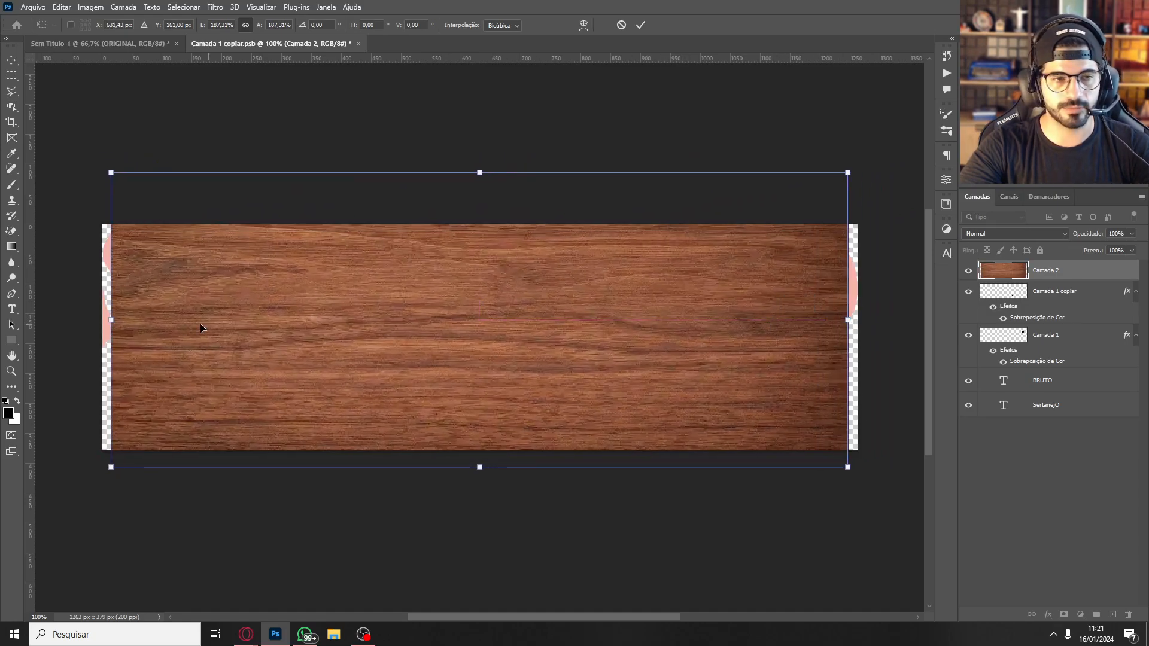
pyautogui.moveTo(110, 321); pyautogui.dragTo(102, 321)
pyautogui.press('Return')
# Group the two star layers and the "BRUTO" and "SertanejO" text layers
pyautogui.click(1088, 292)
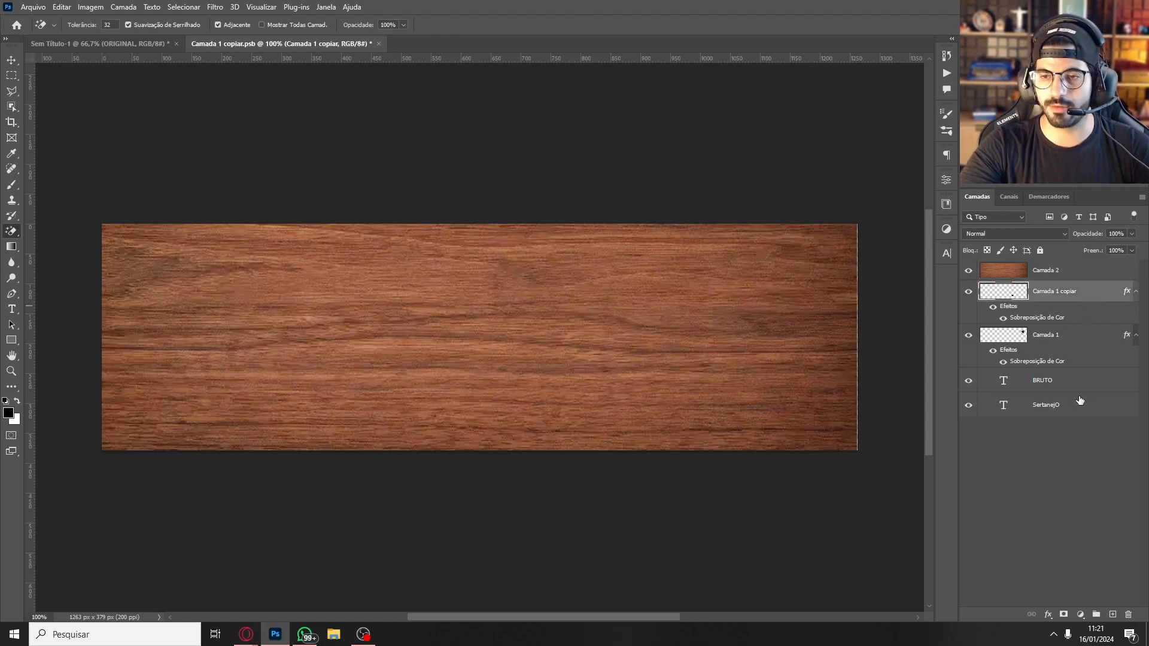
pyautogui.keyDown('shift'); pyautogui.click(1075, 407); pyautogui.keyUp('shift')
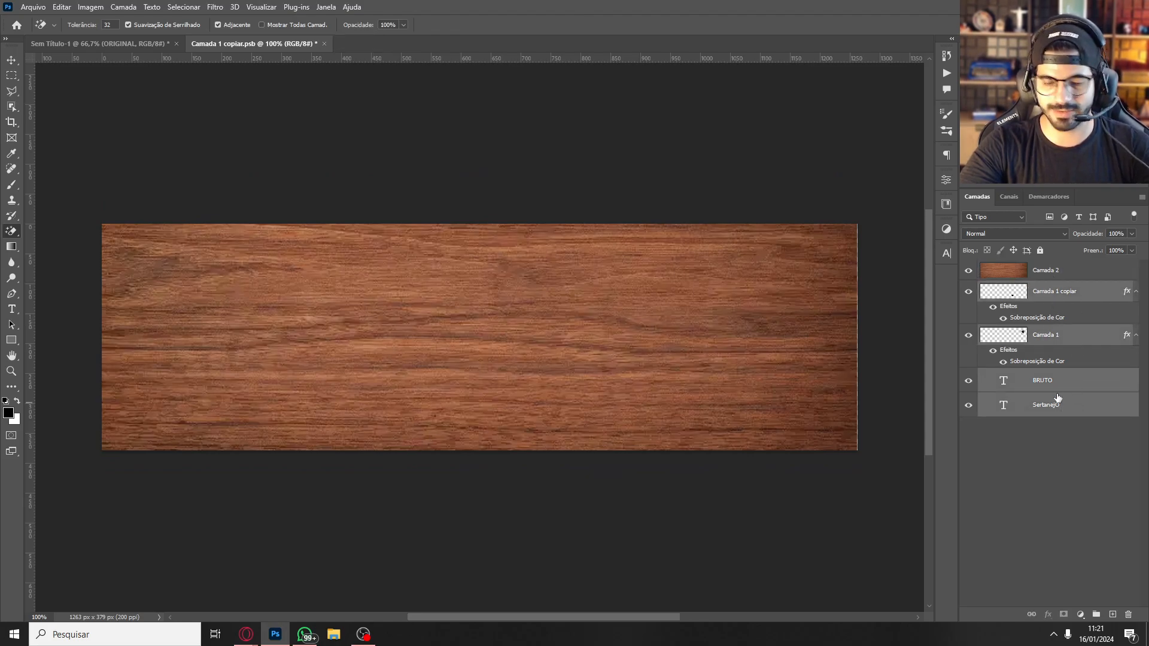
pyautogui.hotkey('ctrl', 'g')
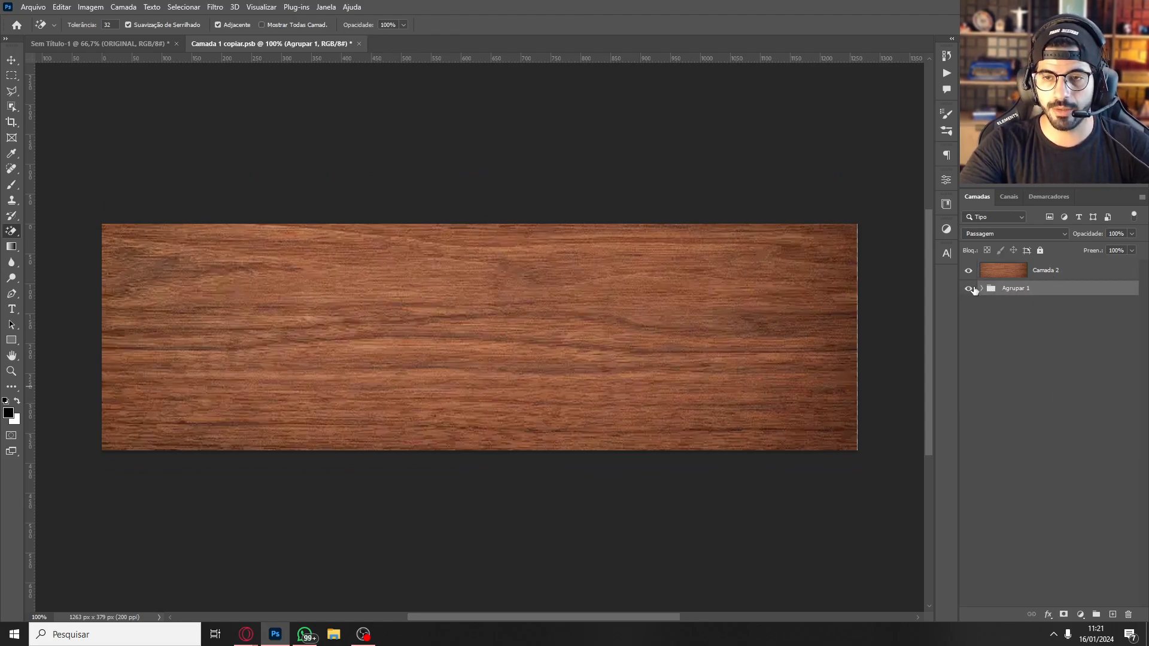
# Clip the wood texture layer to the logo group with a clipping mask
pyautogui.click(1058, 273)
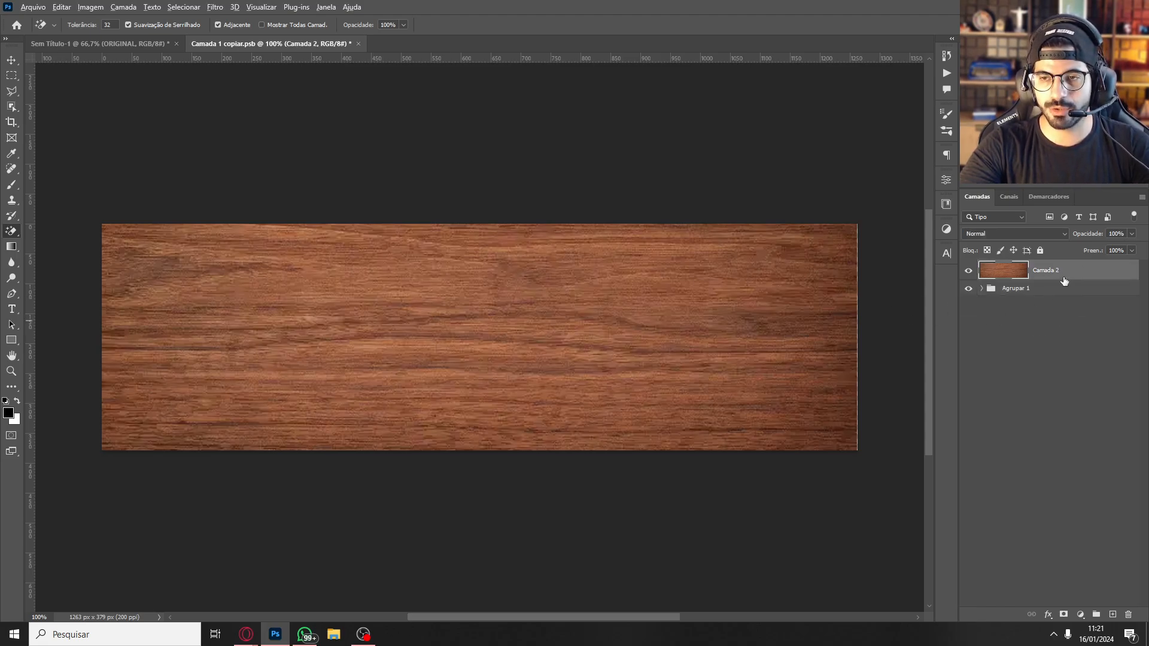
pyautogui.moveTo(1064, 276); pyautogui.dragTo(1068, 276)
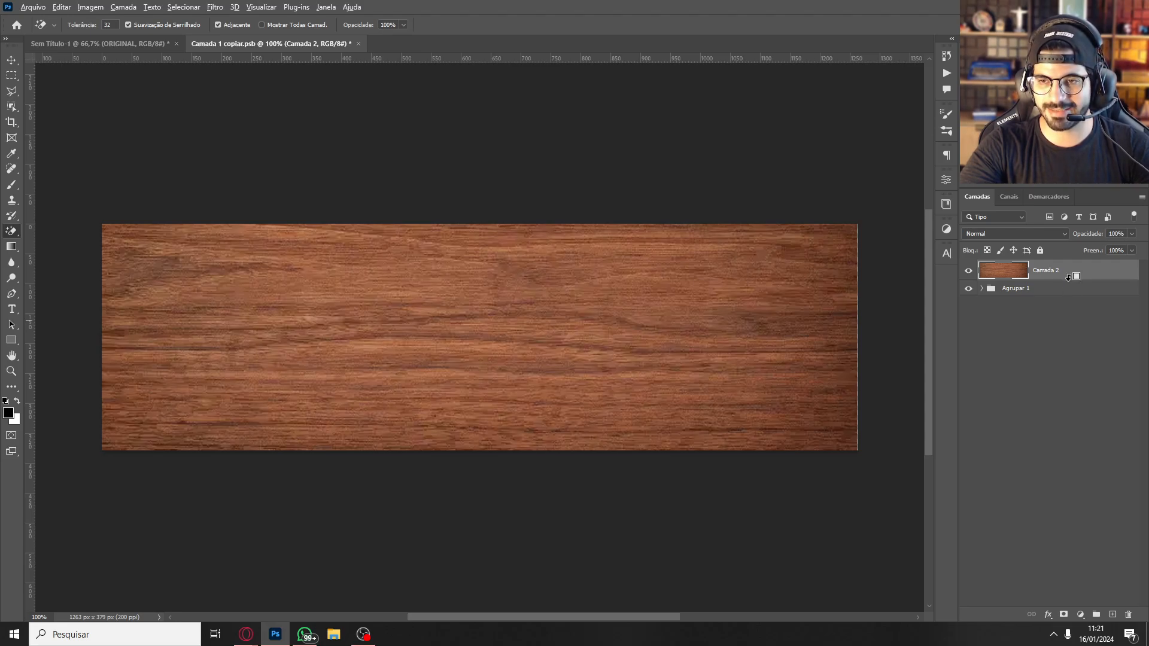
pyautogui.keyDown('alt'); pyautogui.click(1068, 276); pyautogui.keyUp('alt')
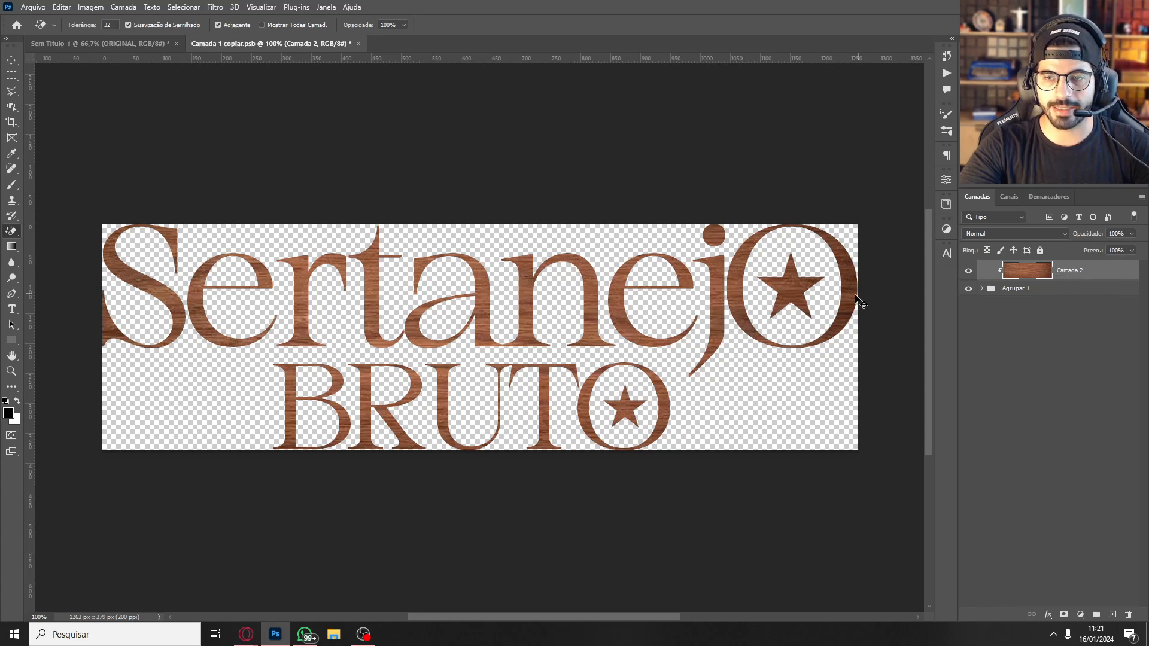
# Extend the wood texture slightly past the canvas's right edge, and close the smart object document with its changes saved
pyautogui.hotkey('ctrl', 't')
pyautogui.moveTo(862, 318); pyautogui.dragTo(870, 318)
pyautogui.press('Return')
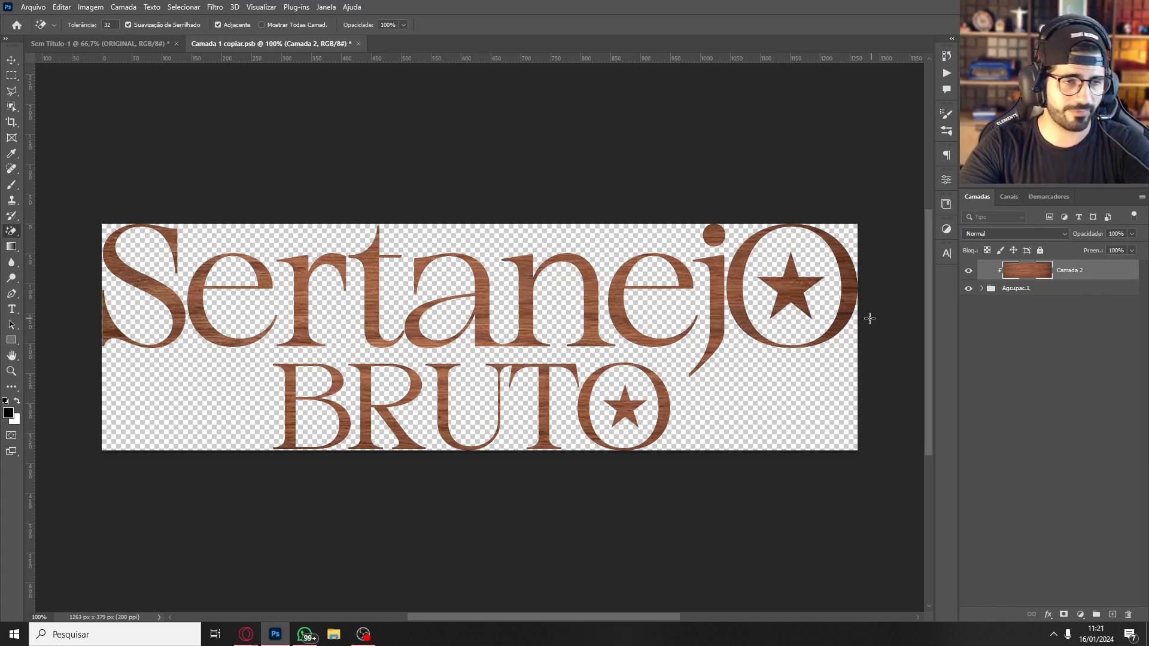
pyautogui.click(359, 43)
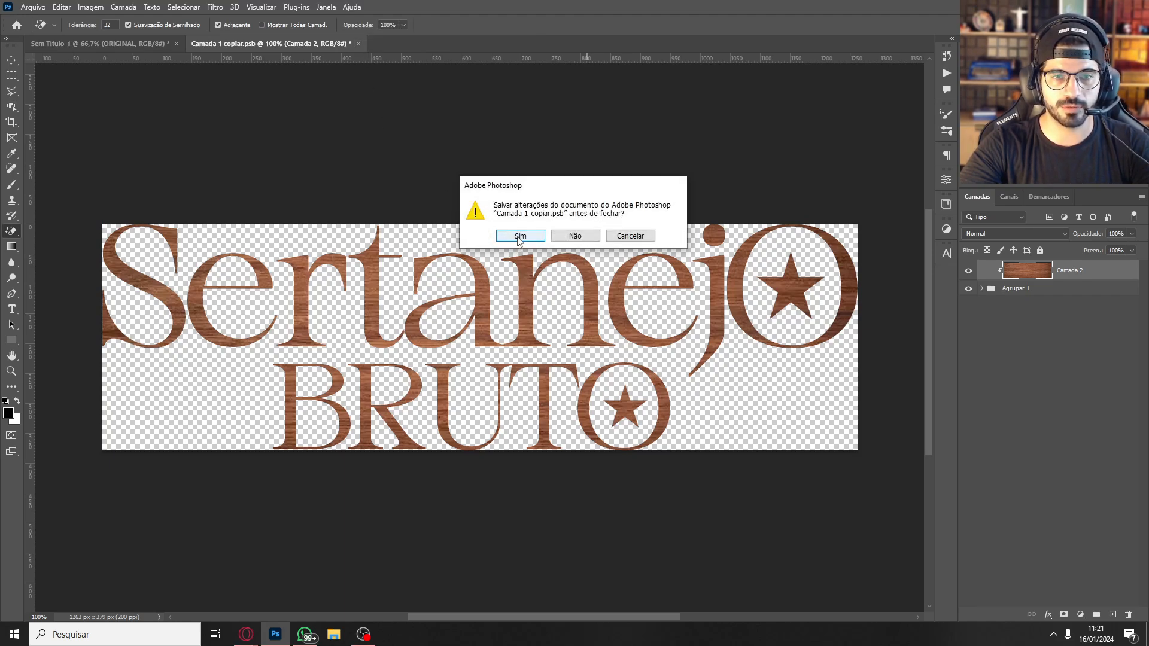
pyautogui.click(520, 236)
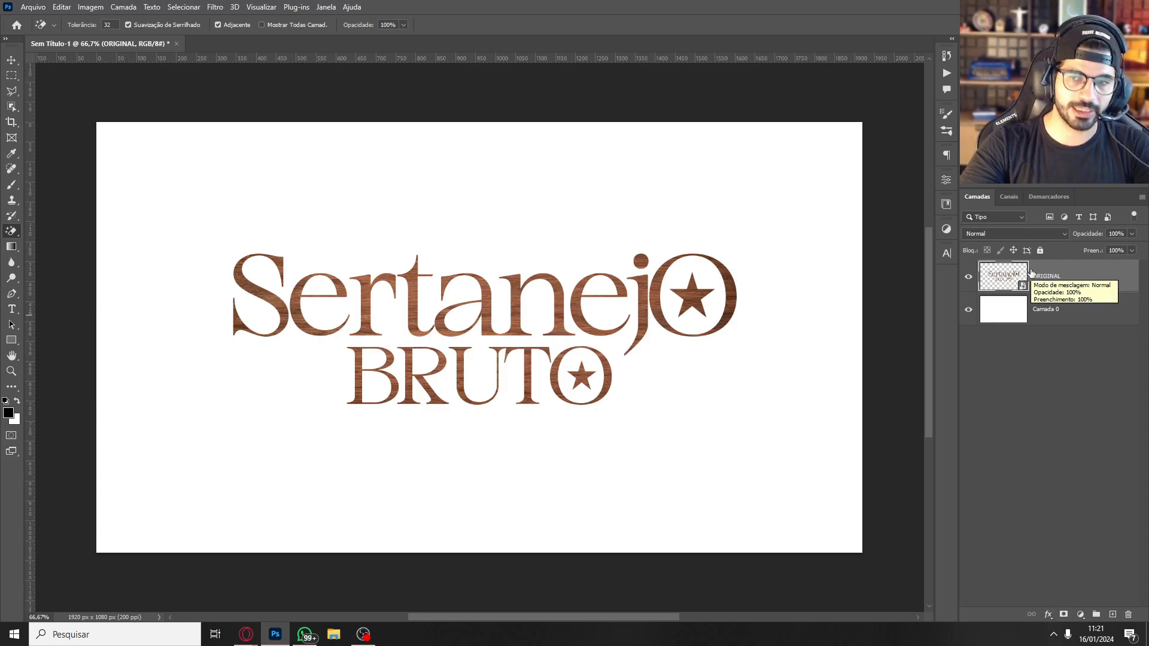
# Duplicate the ORIGINAL logo layer twice and move both copies beneath it in the layer stack
pyautogui.hotkey('ctrl', 'j')
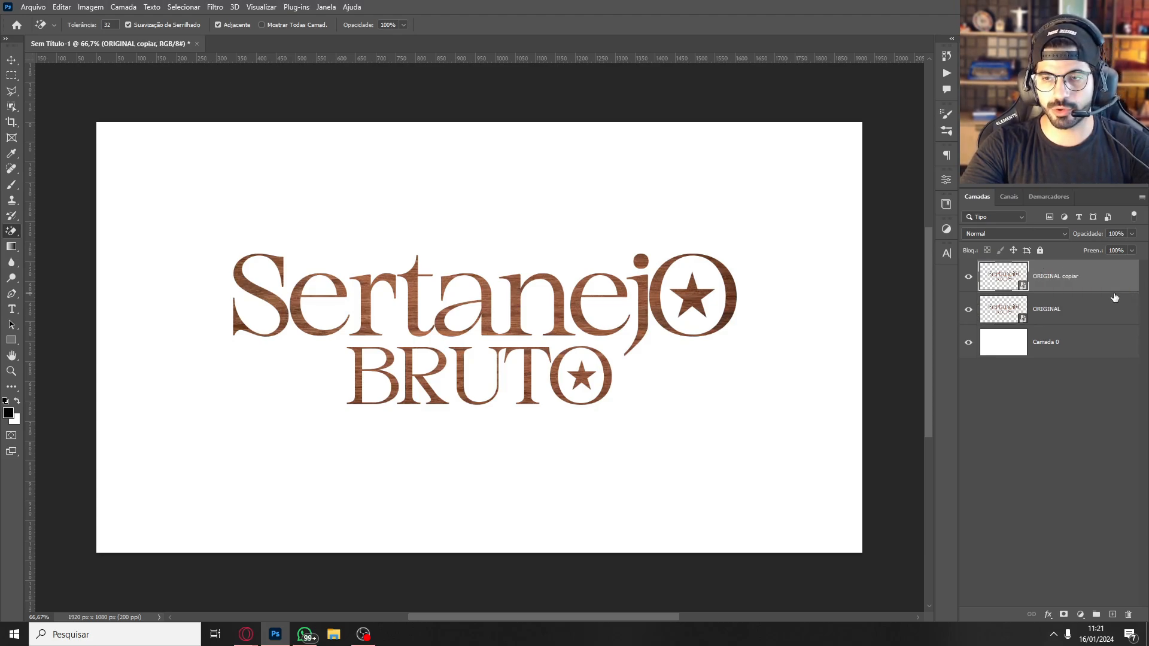
pyautogui.hotkey('ctrl', 'j')
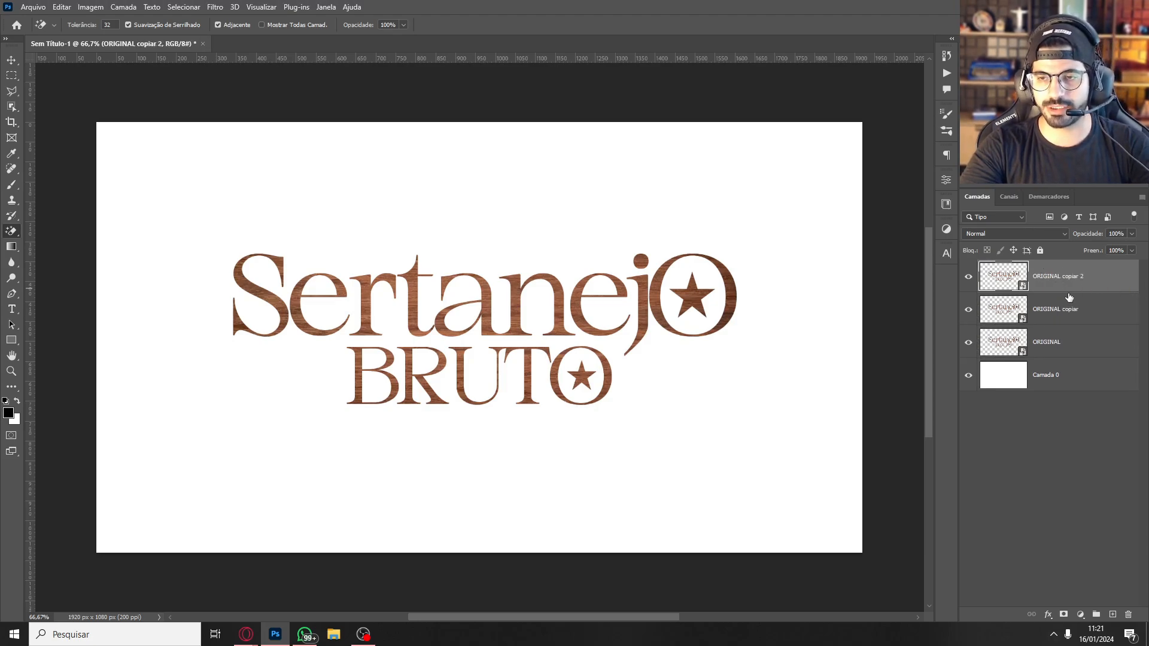
pyautogui.click(1071, 312)
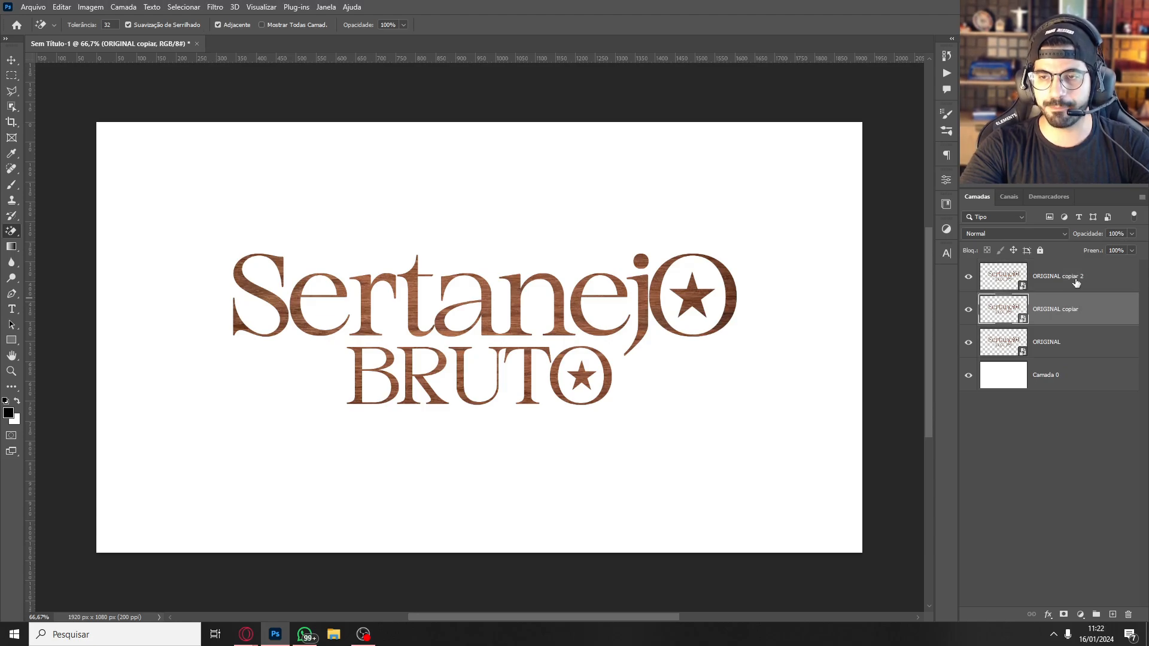
pyautogui.doubleClick(1075, 277)
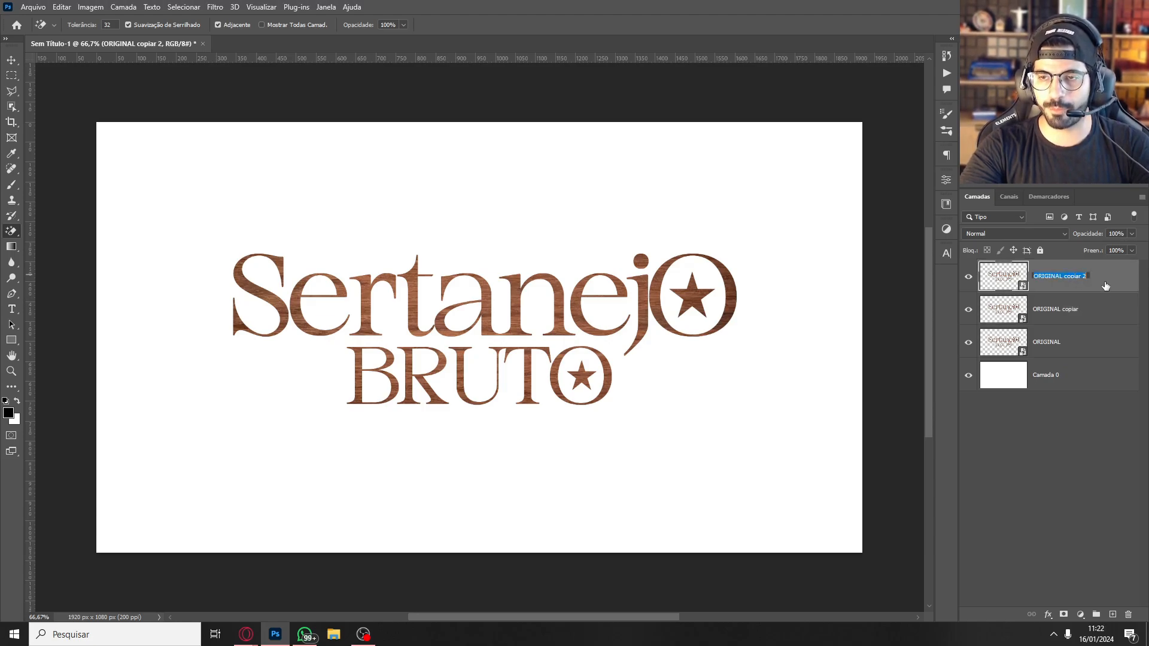
pyautogui.keyDown('shift'); pyautogui.click(1090, 312); pyautogui.keyUp('shift')
pyautogui.moveTo(1098, 320); pyautogui.dragTo(1096, 354)
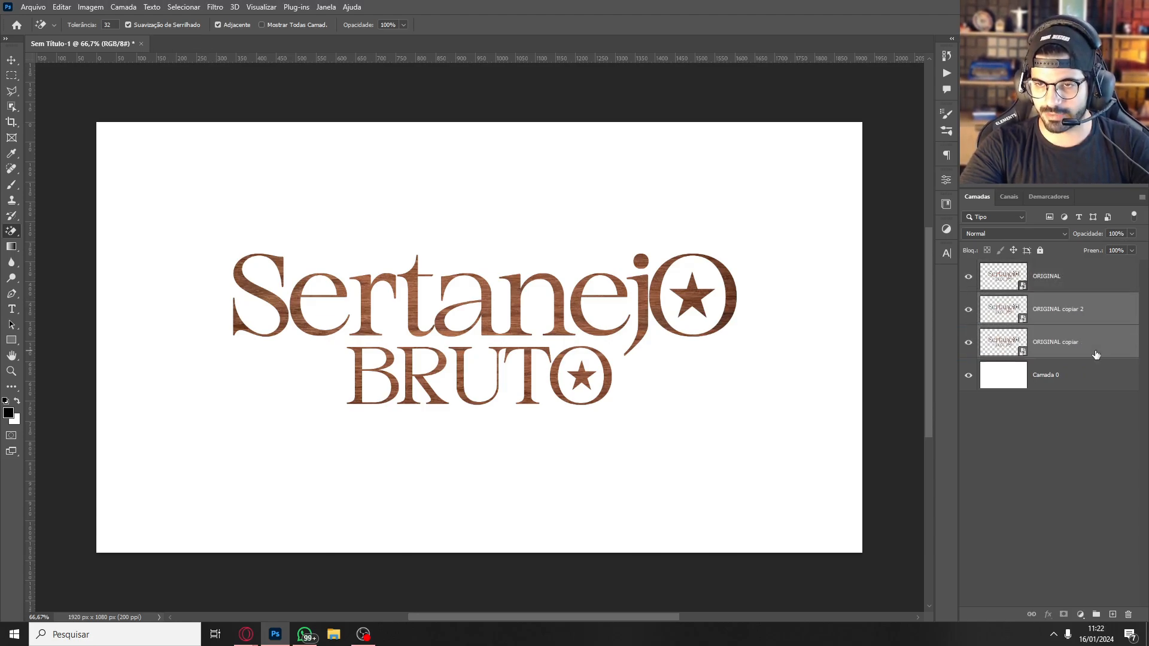
# Hide the ORIGINAL layer and rename its two copies, the upper one FRENTE and the lower one FUNDO
pyautogui.click(1068, 280)
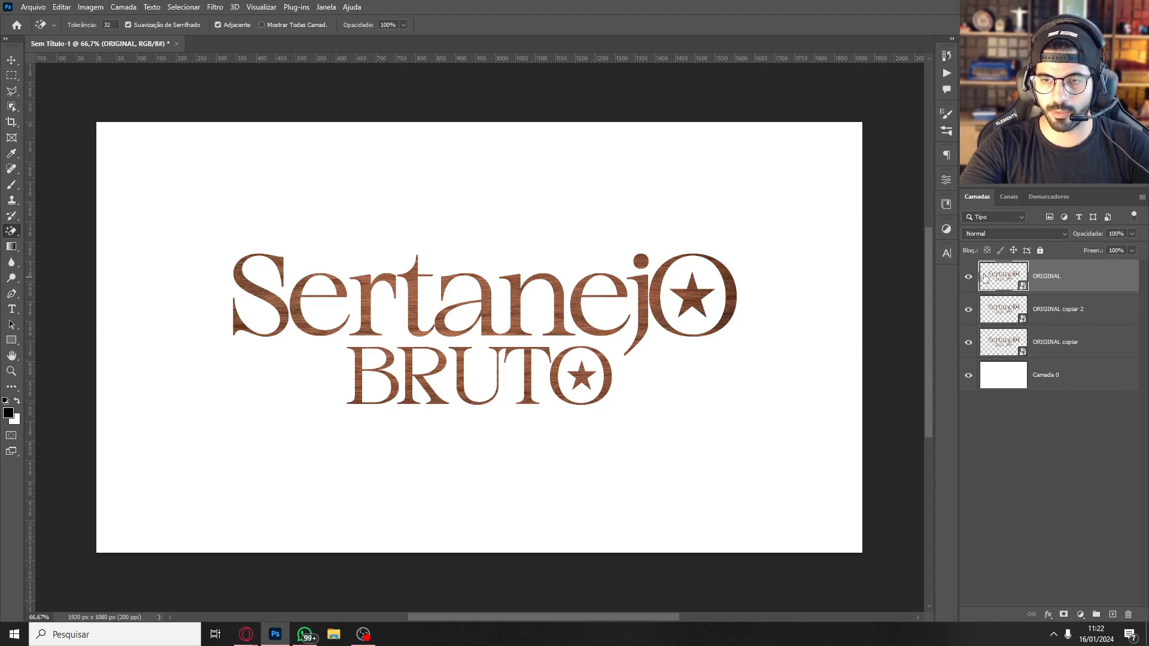
pyautogui.click(969, 277)
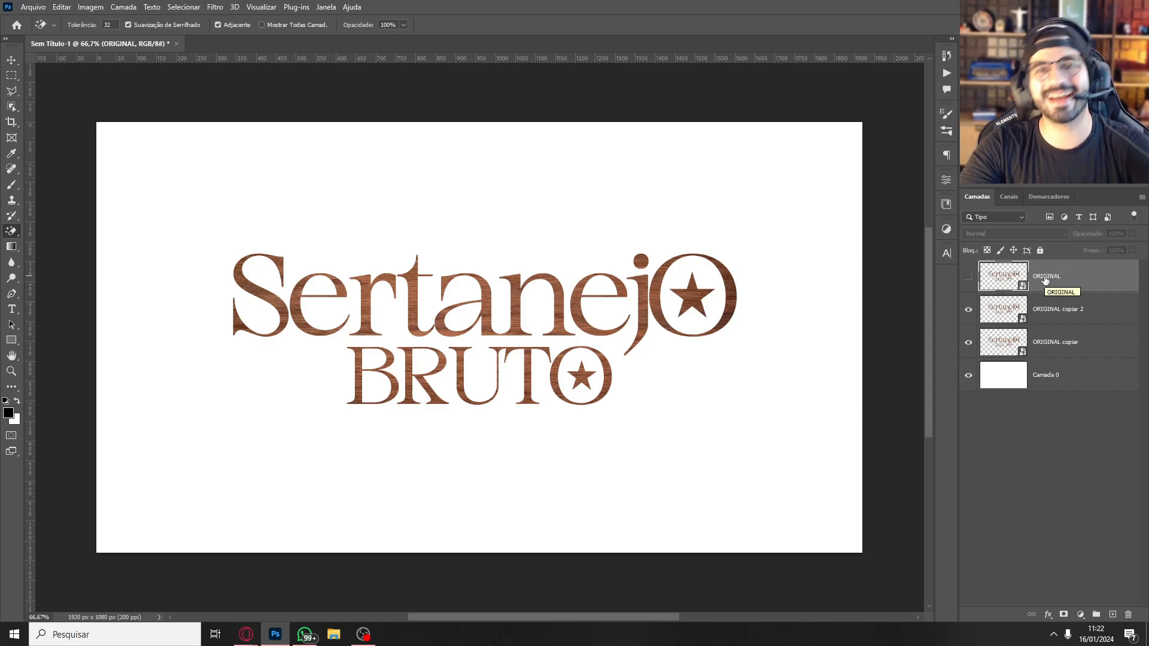
pyautogui.click(1054, 310)
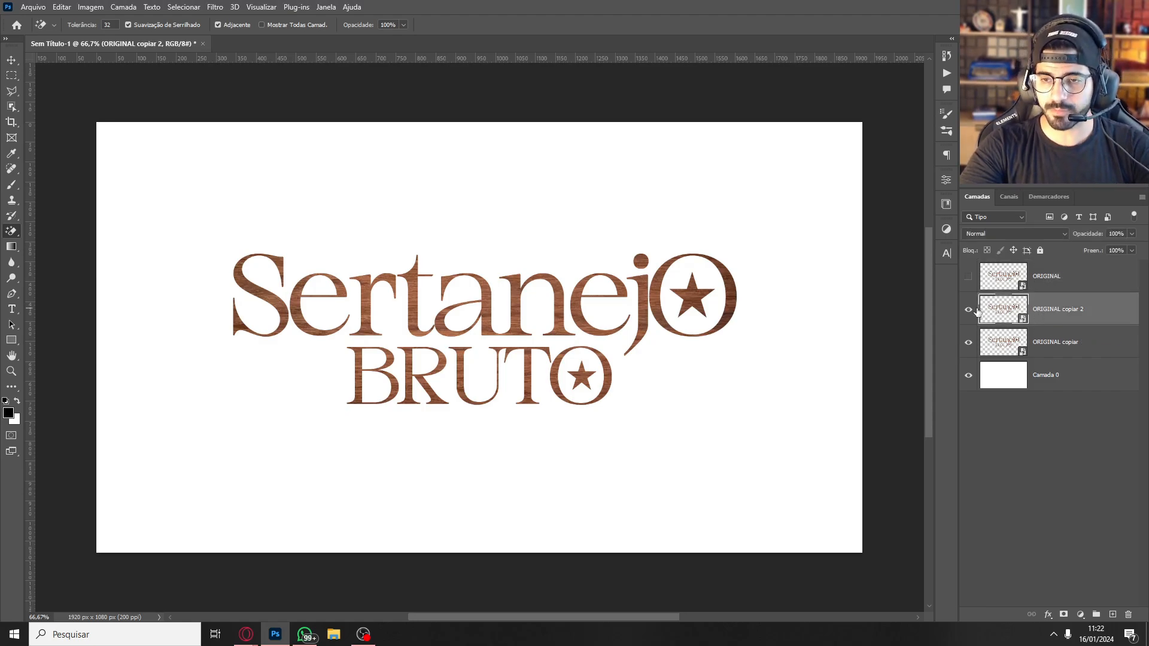
pyautogui.doubleClick(1054, 309)
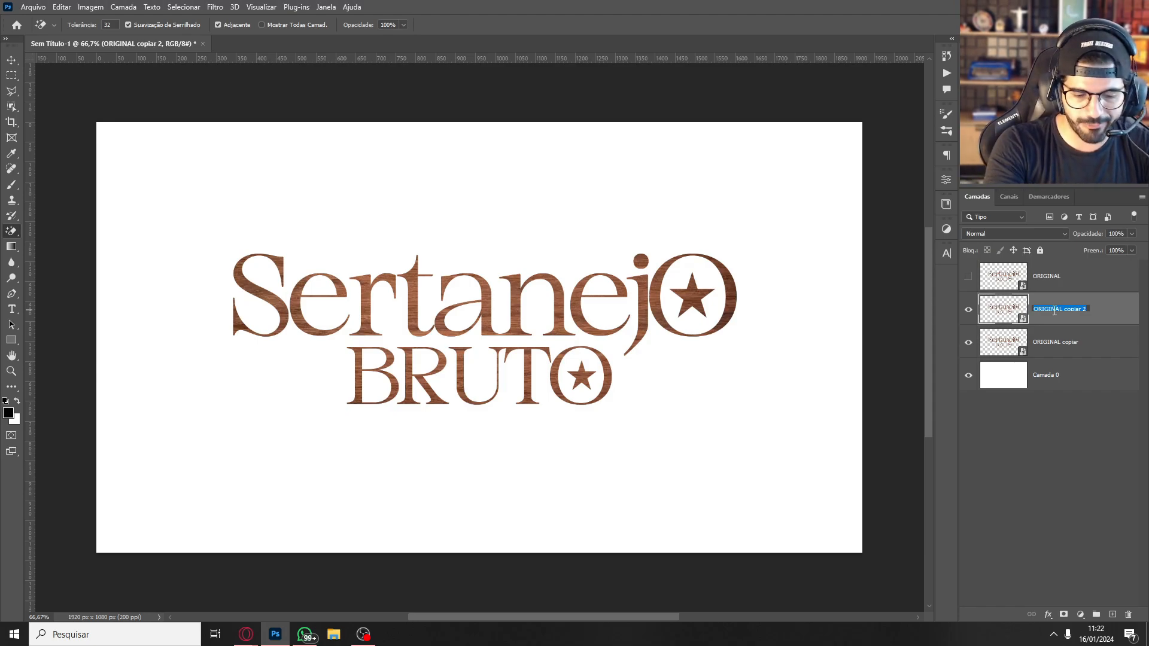
pyautogui.write('fren')
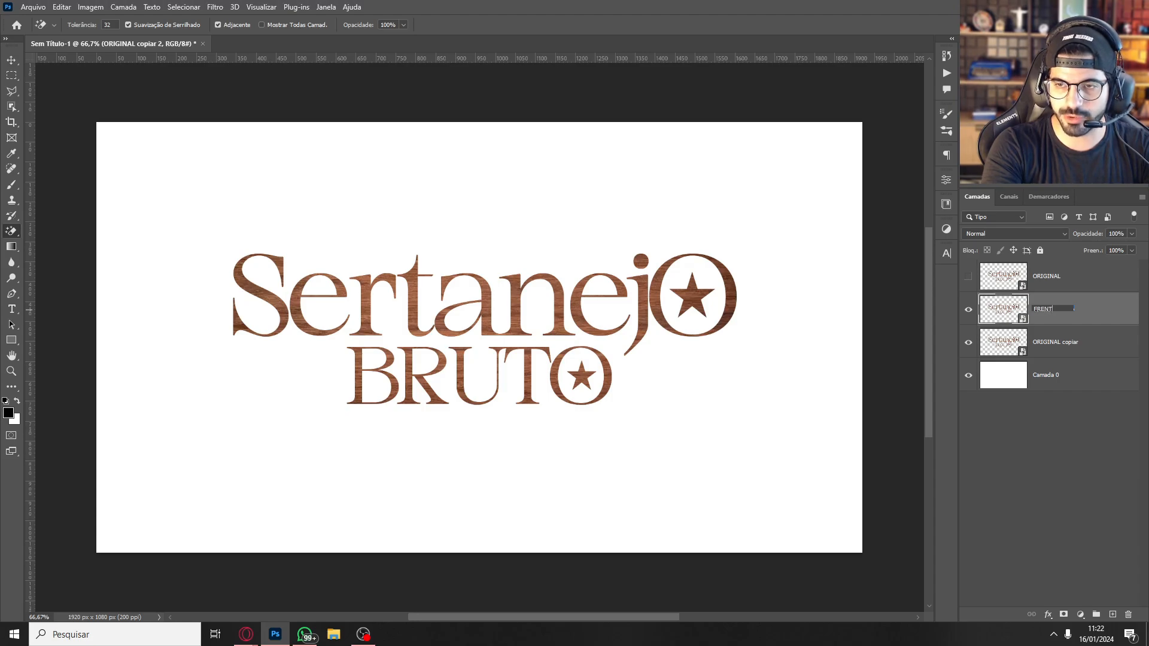
pyautogui.click(1044, 342)
pyautogui.doubleClick(1044, 343)
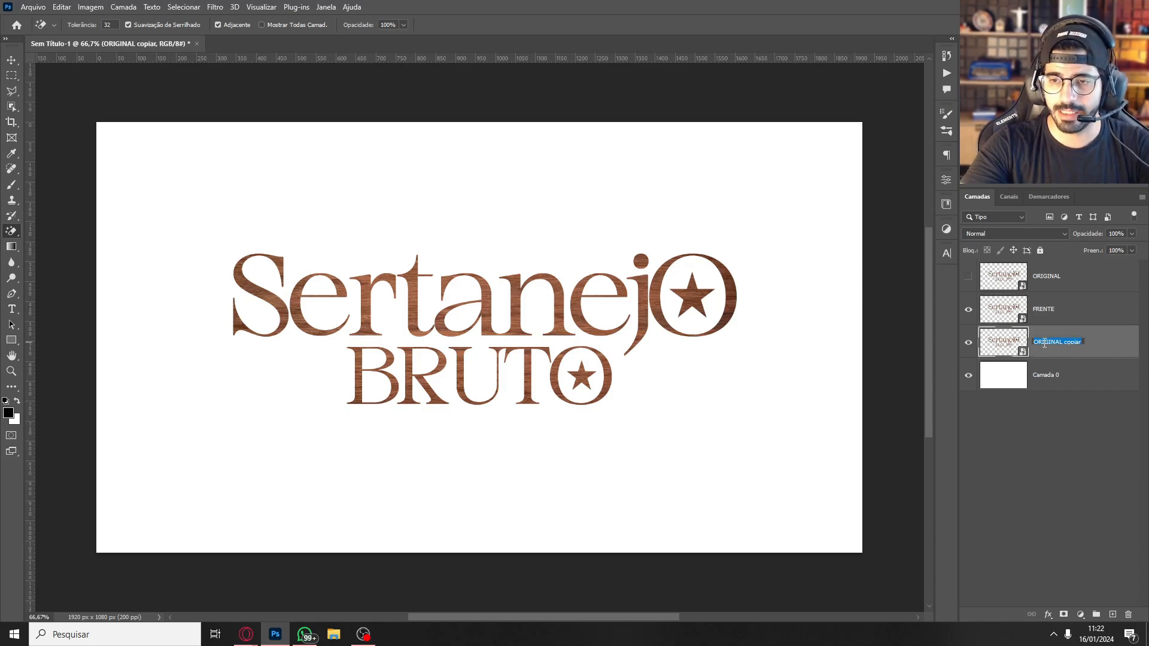
pyautogui.write('FUNDO')
pyautogui.press('Return')
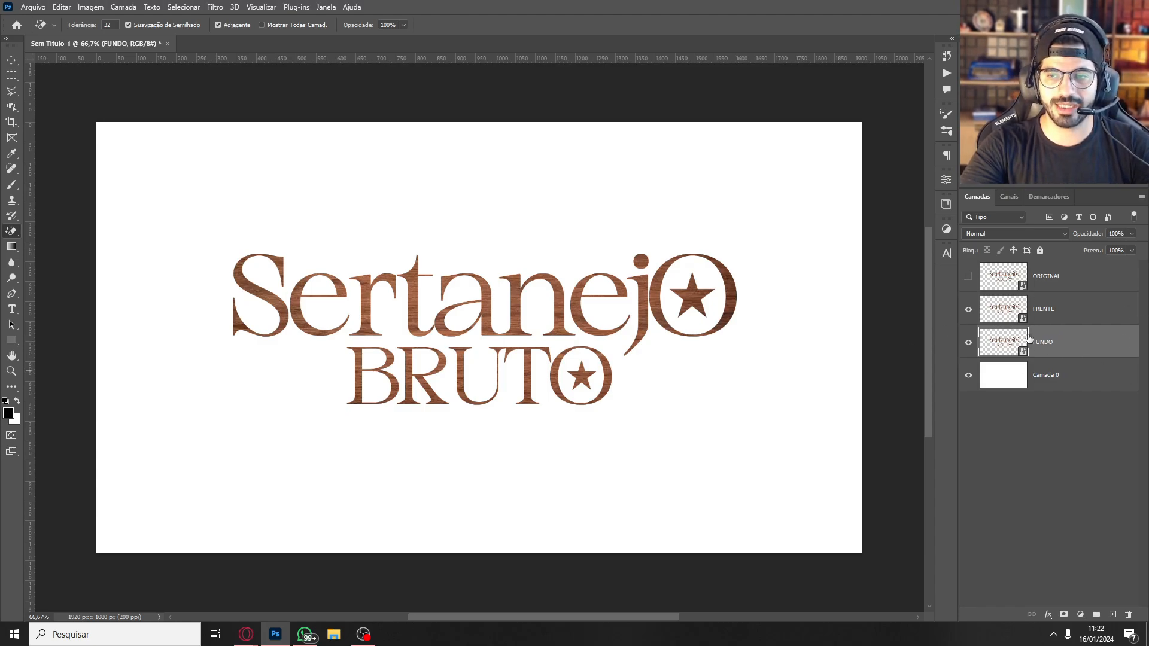
# Put the FUNDO layer in its own group and name the group FUNDO
pyautogui.hotkey('ctrl', 'g')
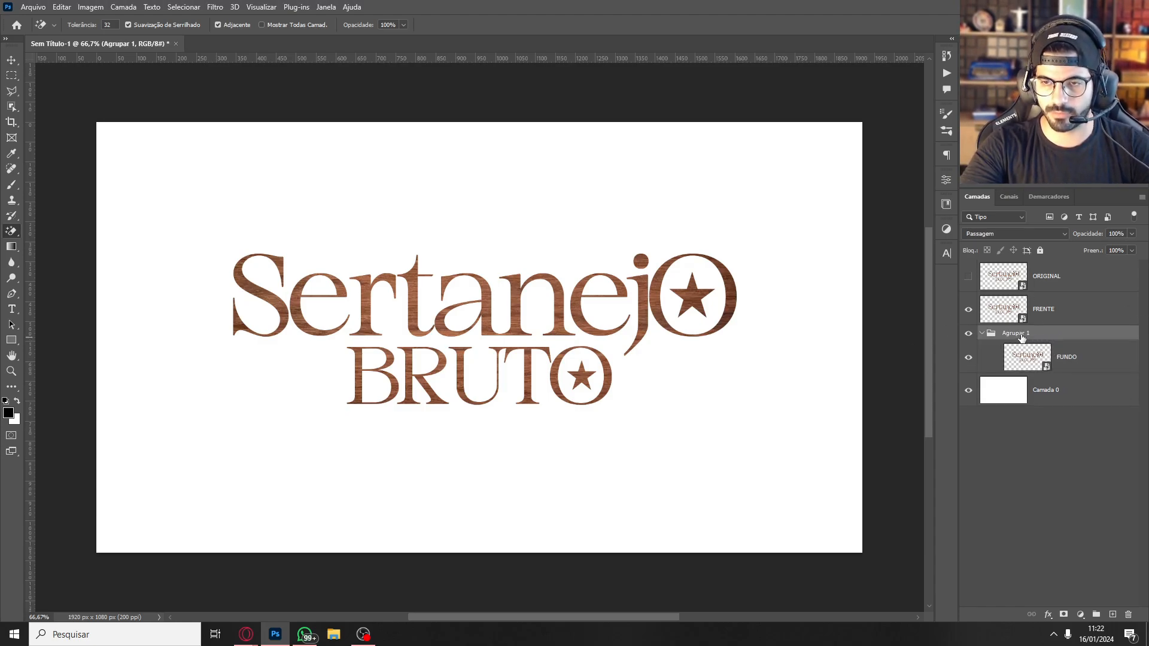
pyautogui.doubleClick(1021, 334)
pyautogui.write('FU')
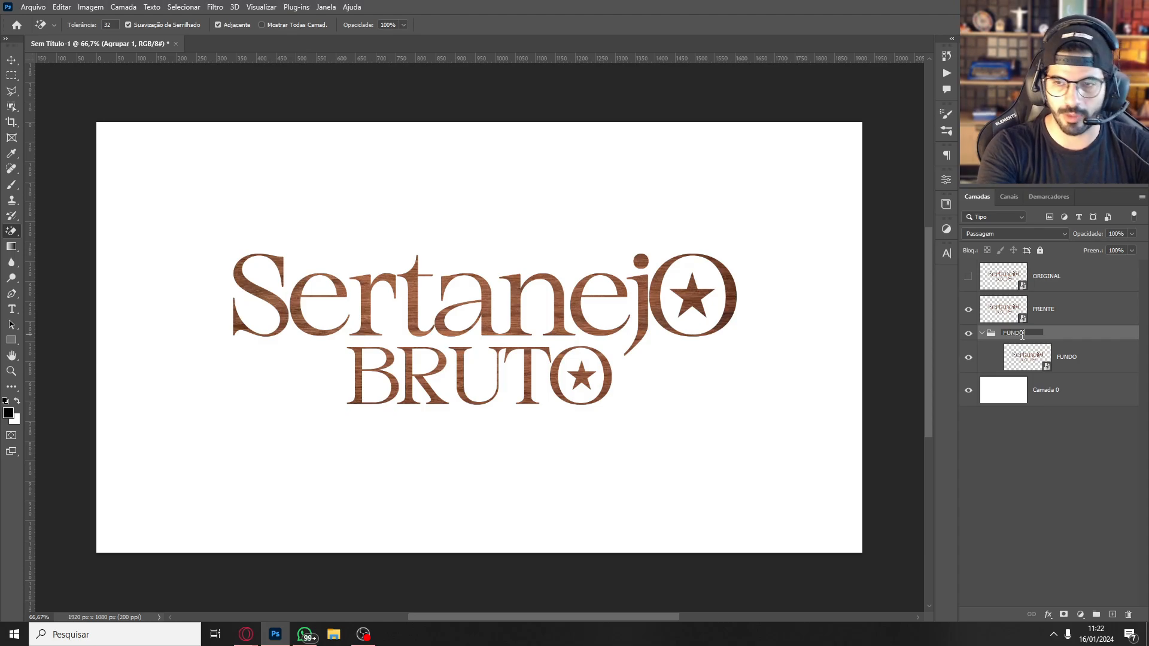
pyautogui.write('NDO')
pyautogui.press('Return')
pyautogui.click(1049, 358)
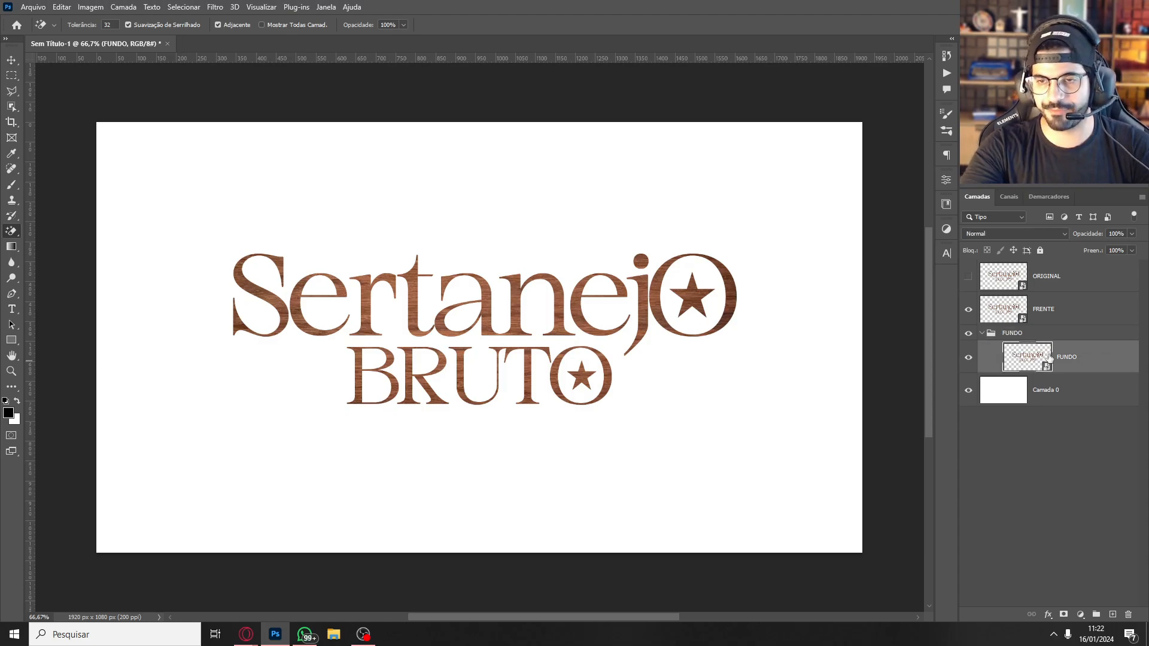
# Put the FRENTE layer in its own group and name the group FRENTE
pyautogui.click(1064, 314)
pyautogui.hotkey('ctrl', 'g')
pyautogui.doubleClick(1022, 300)
pyautogui.write('FRENTE')
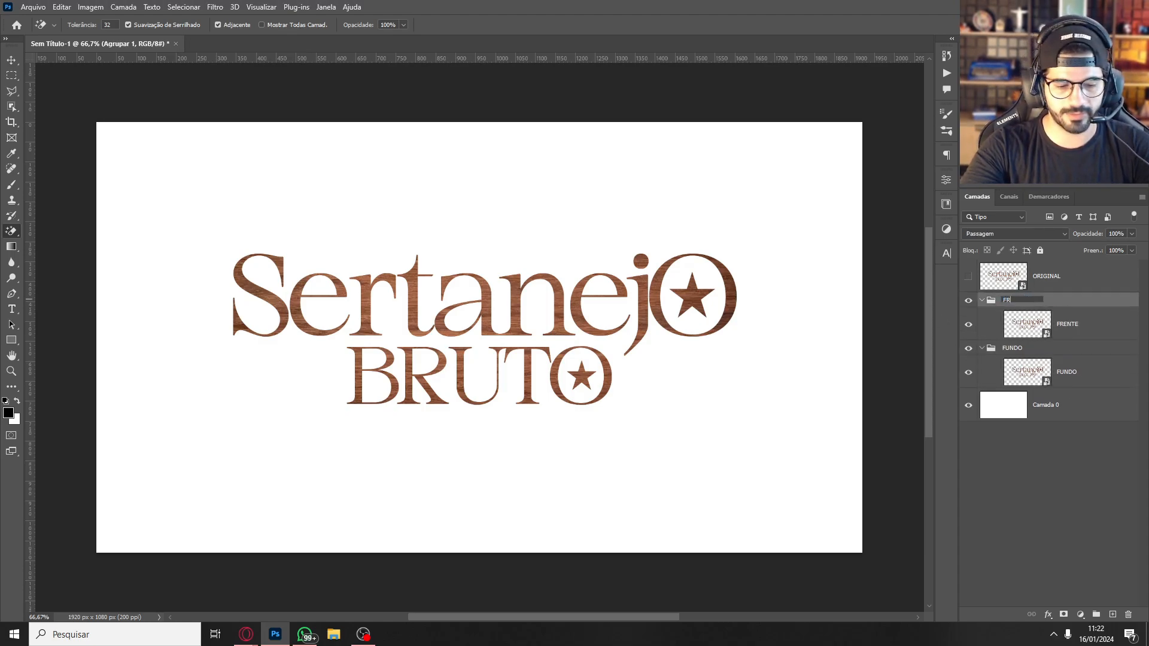
pyautogui.click(1074, 331)
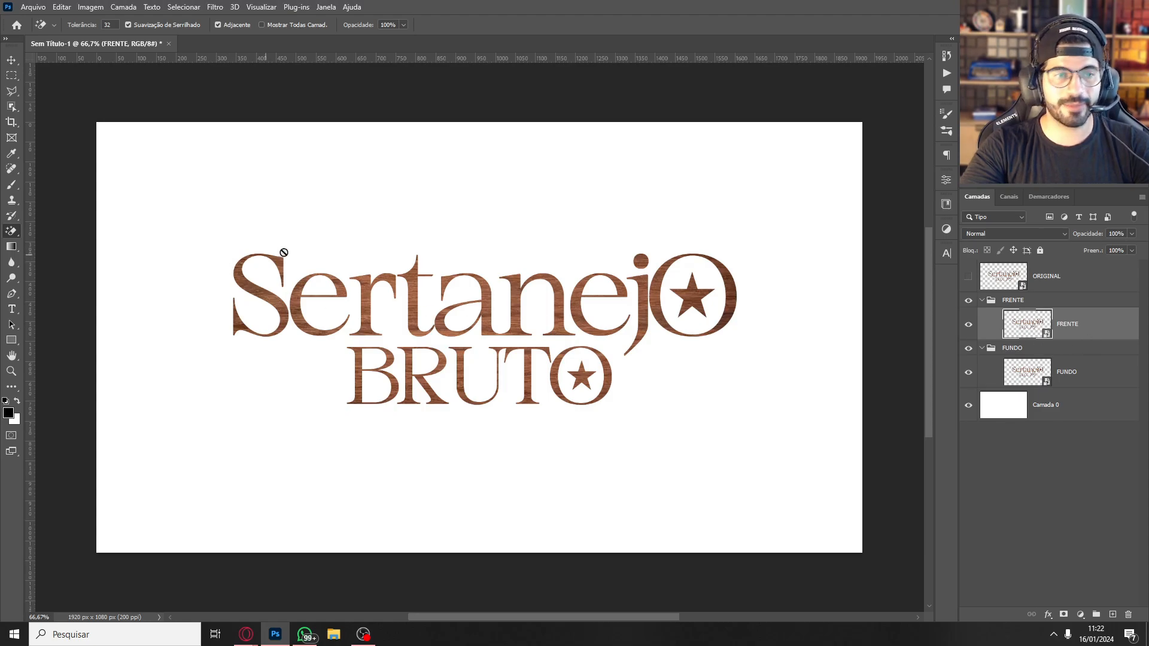
# Add a Bevel & Emboss (Chanfro & Entalhe) effect to the FRENTE layer with the Chanfro Interno style
pyautogui.click(1047, 615)
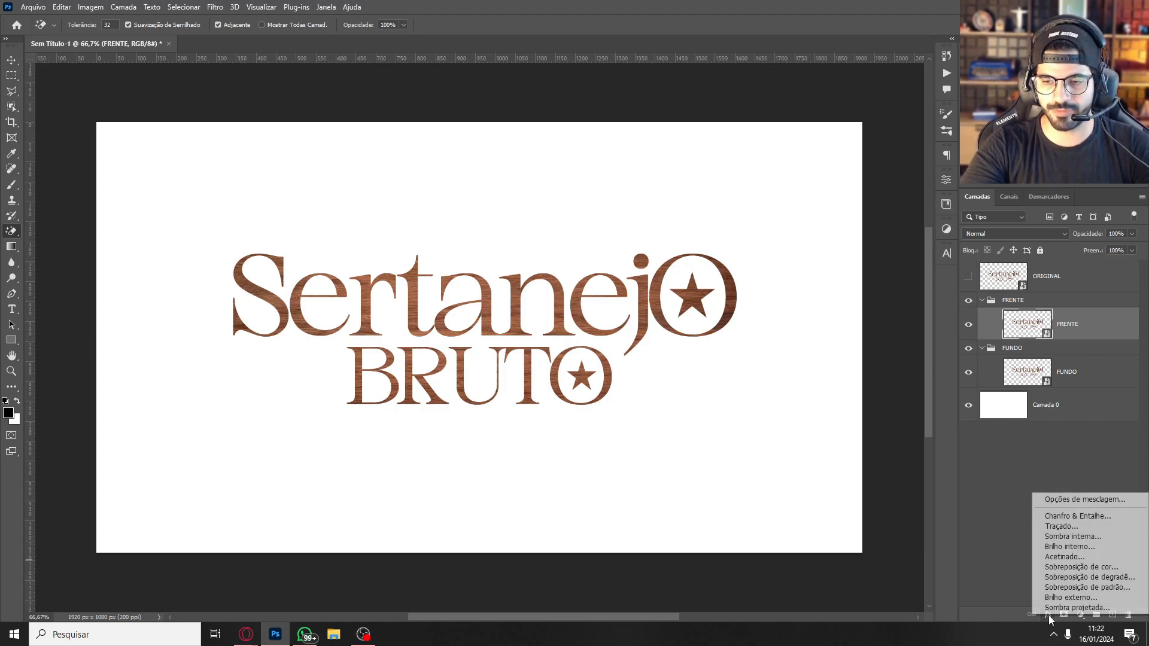
pyautogui.click(1073, 517)
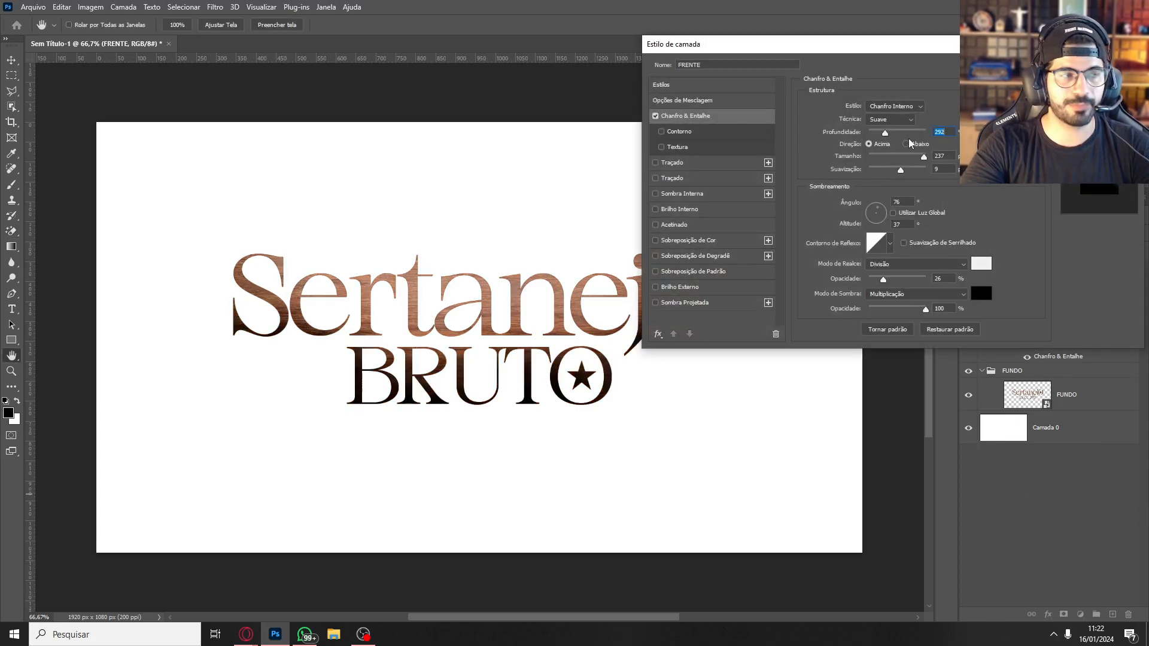
pyautogui.moveTo(903, 48); pyautogui.dragTo(718, 13)
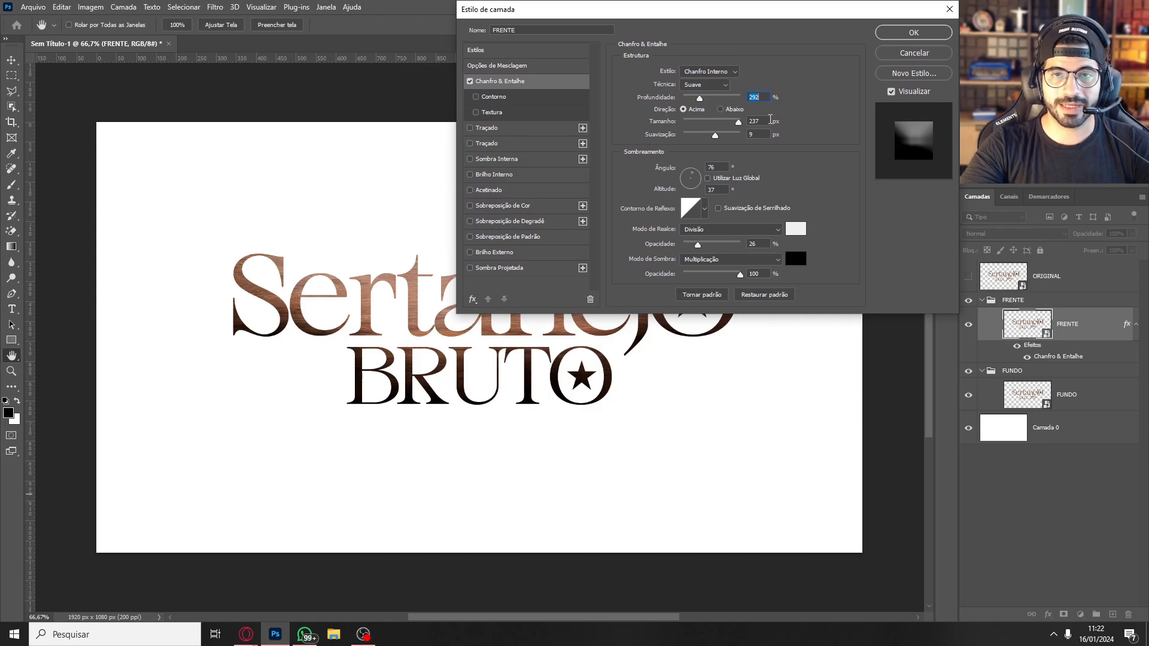
pyautogui.click(700, 72)
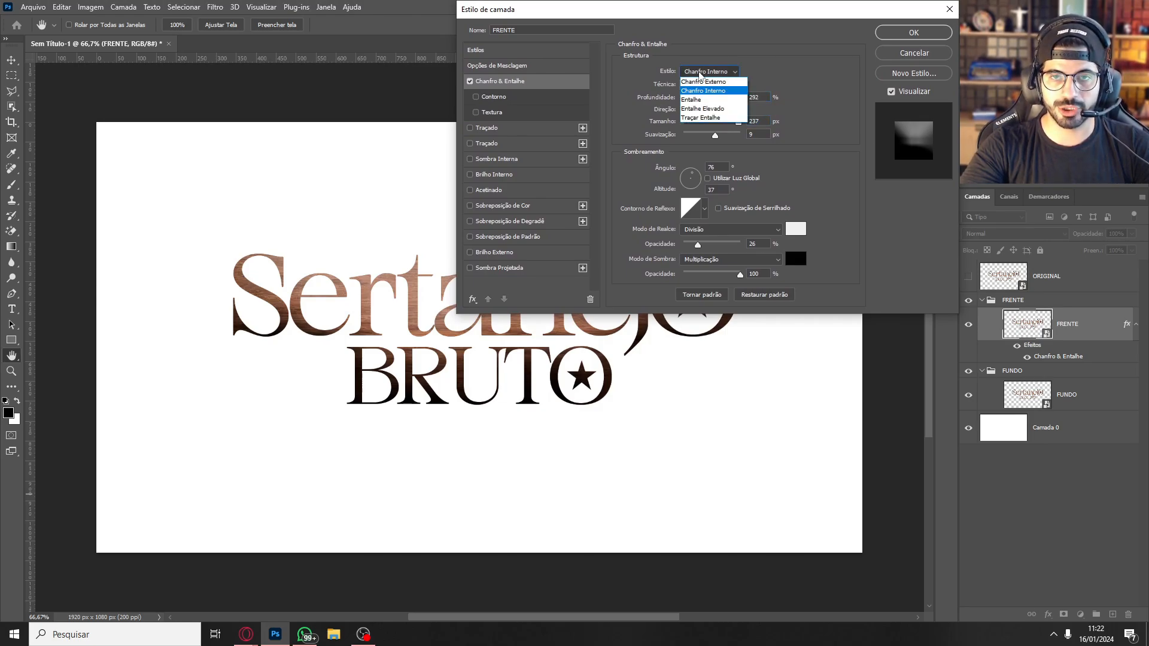
pyautogui.click(707, 97)
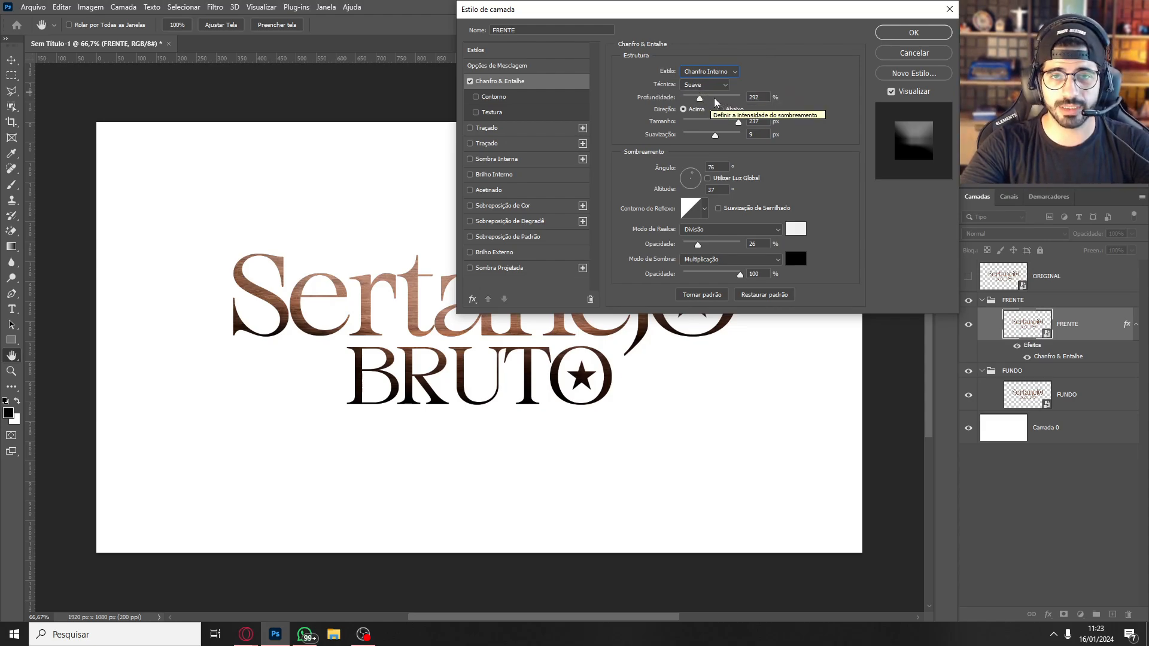
# Set the bevel's depth to 303%, its size to 1 px and its softening to 2 px
pyautogui.moveTo(704, 100)
pyautogui.mouseDown()
pyautogui.moveTo(689, 97)
pyautogui.moveTo(702, 102)
pyautogui.mouseUp()
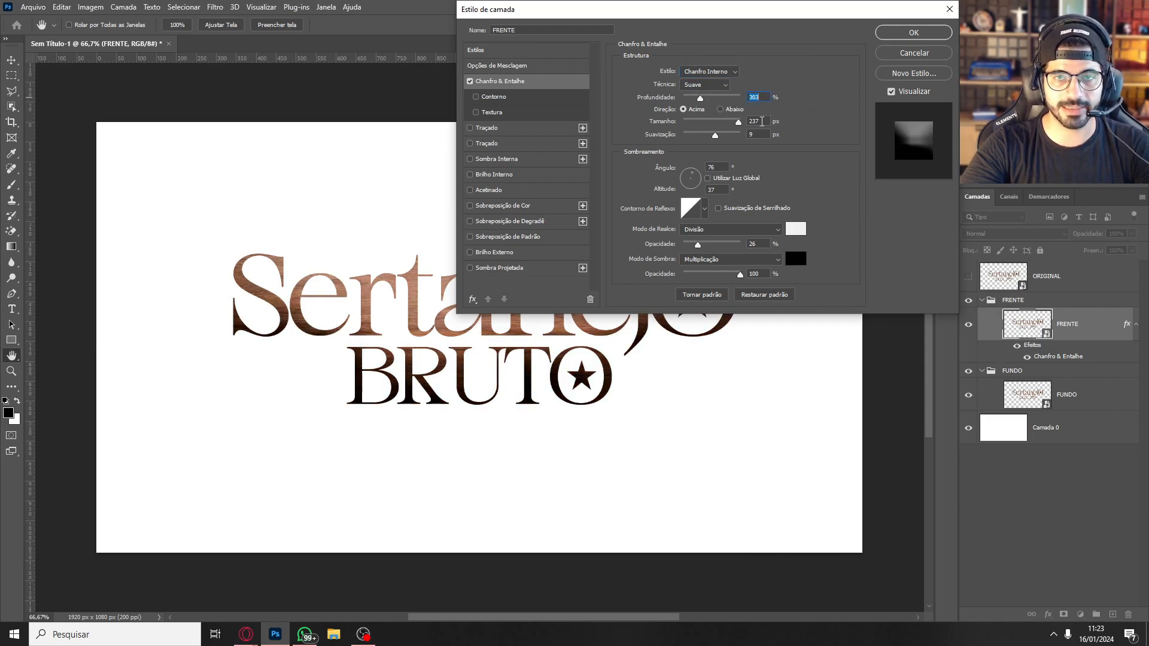
pyautogui.moveTo(737, 124); pyautogui.dragTo(685, 121)
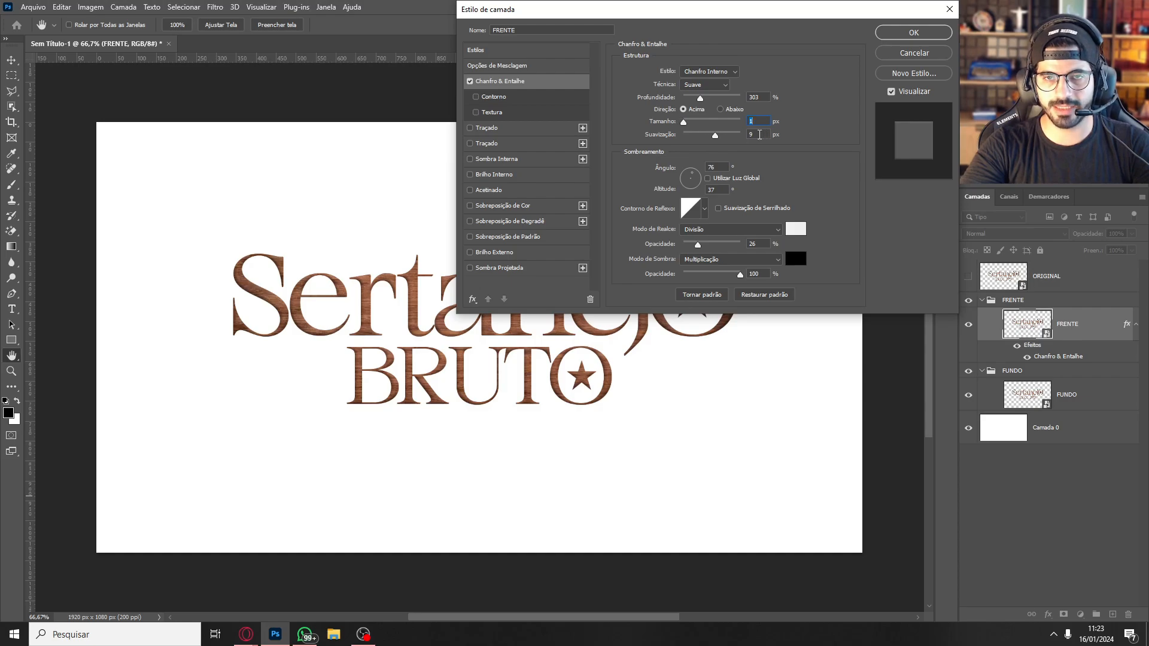
pyautogui.moveTo(715, 136)
pyautogui.mouseDown()
pyautogui.moveTo(672, 139)
pyautogui.moveTo(689, 138)
pyautogui.mouseUp()
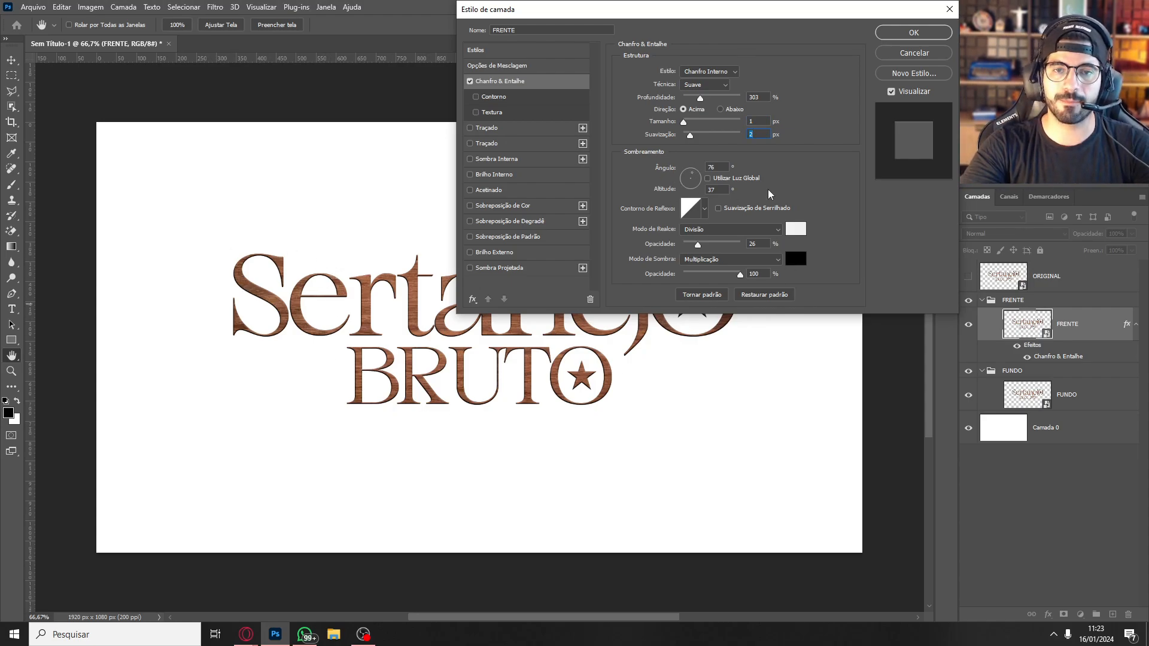
# Compare several gloss contour presets for the bevel and apply the fifth one in the first row
pyautogui.click(706, 211)
pyautogui.click(669, 239)
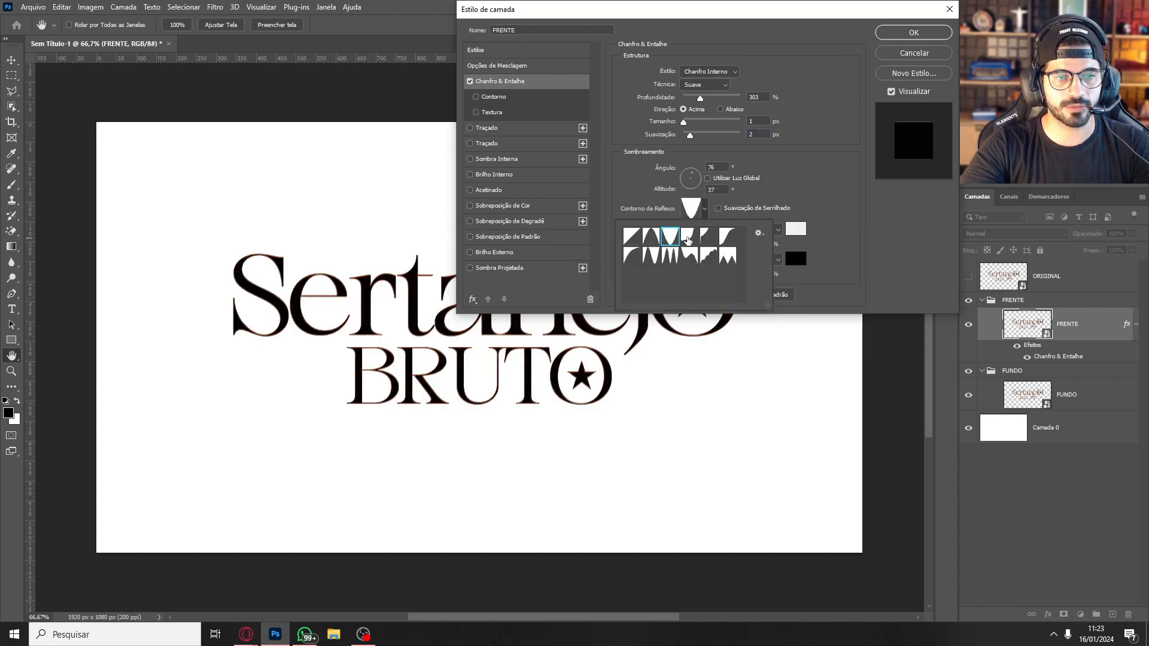
pyautogui.click(688, 237)
pyautogui.click(708, 237)
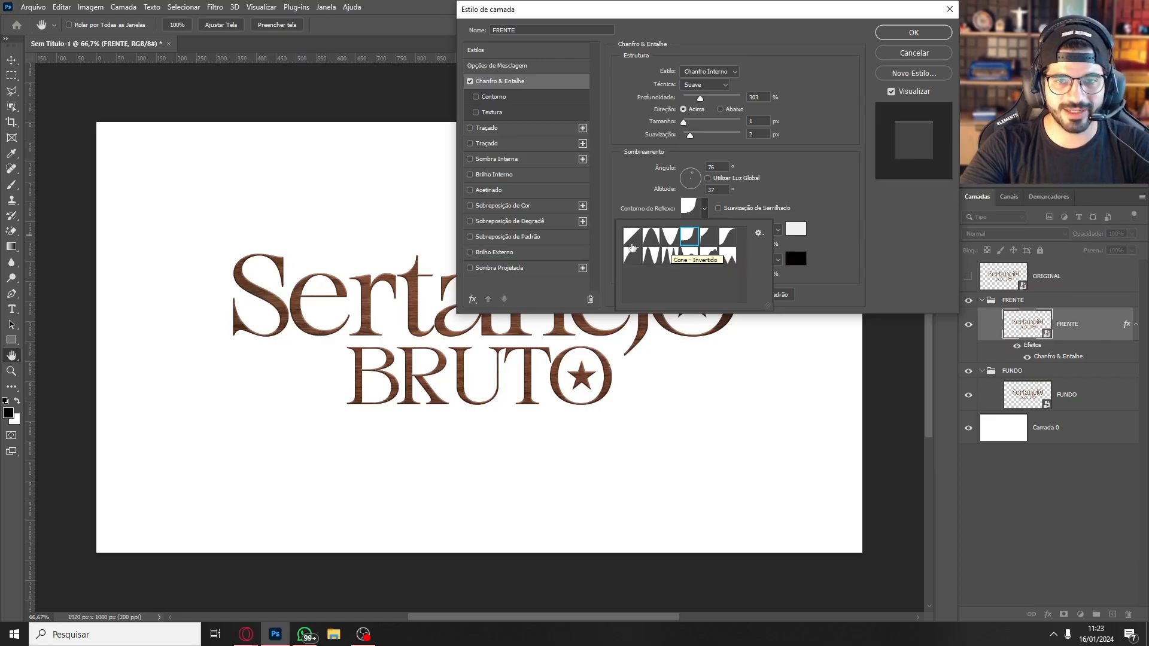
pyautogui.click(632, 237)
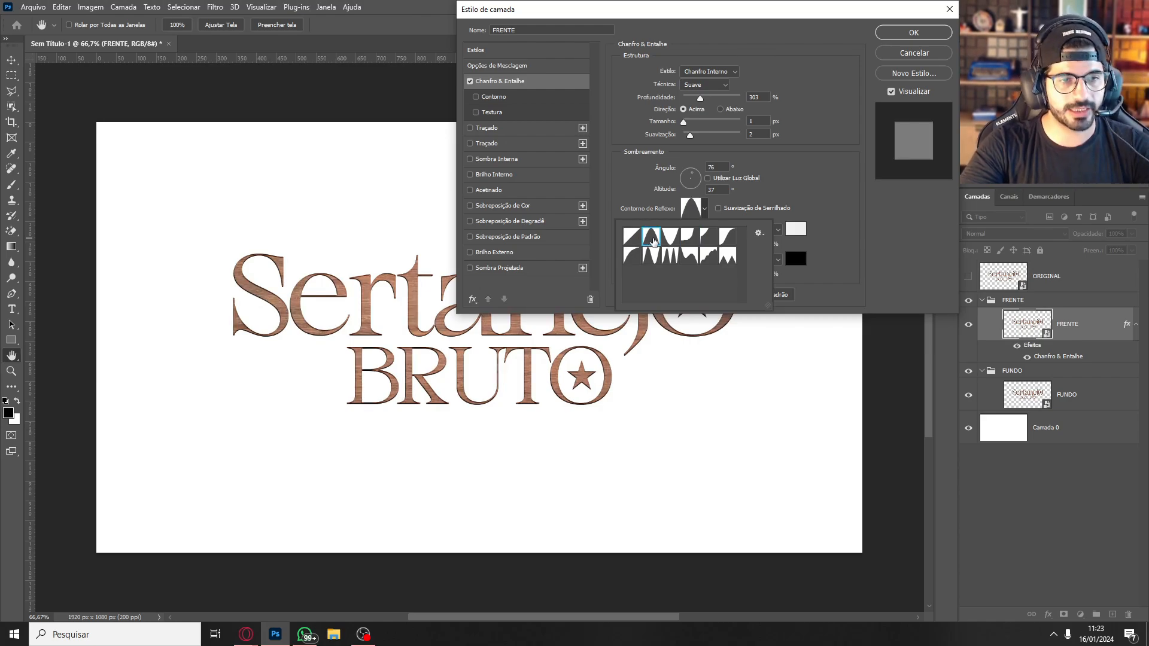
pyautogui.click(672, 238)
pyautogui.click(688, 240)
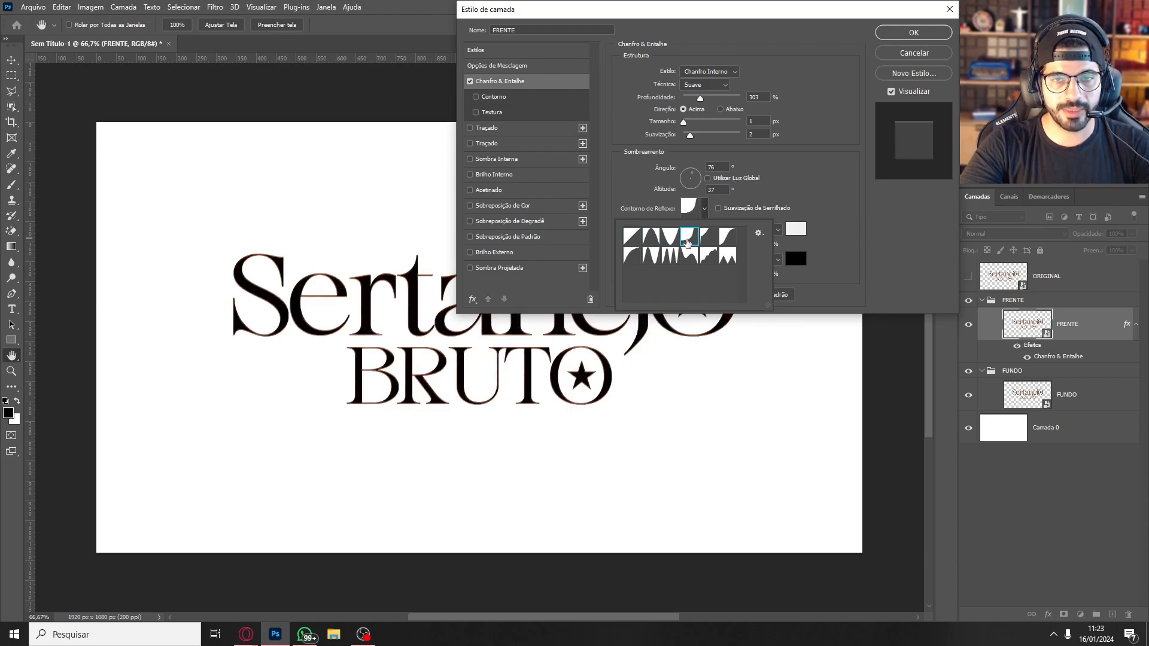
pyautogui.click(721, 242)
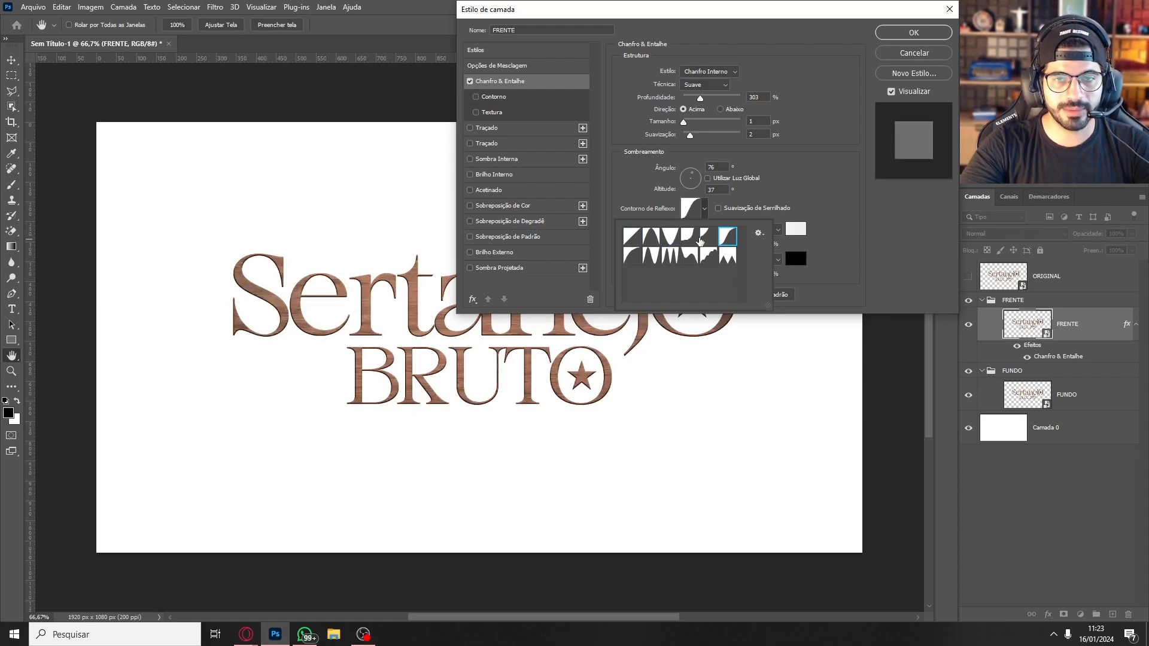
pyautogui.click(701, 238)
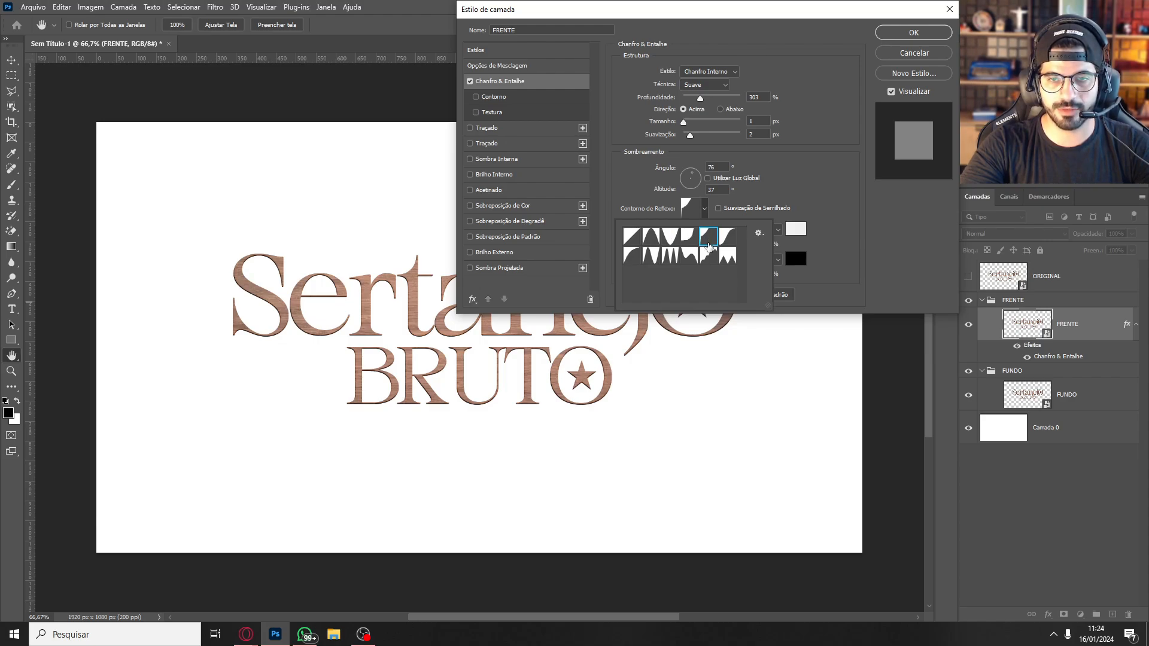
pyautogui.rightClick(709, 238)
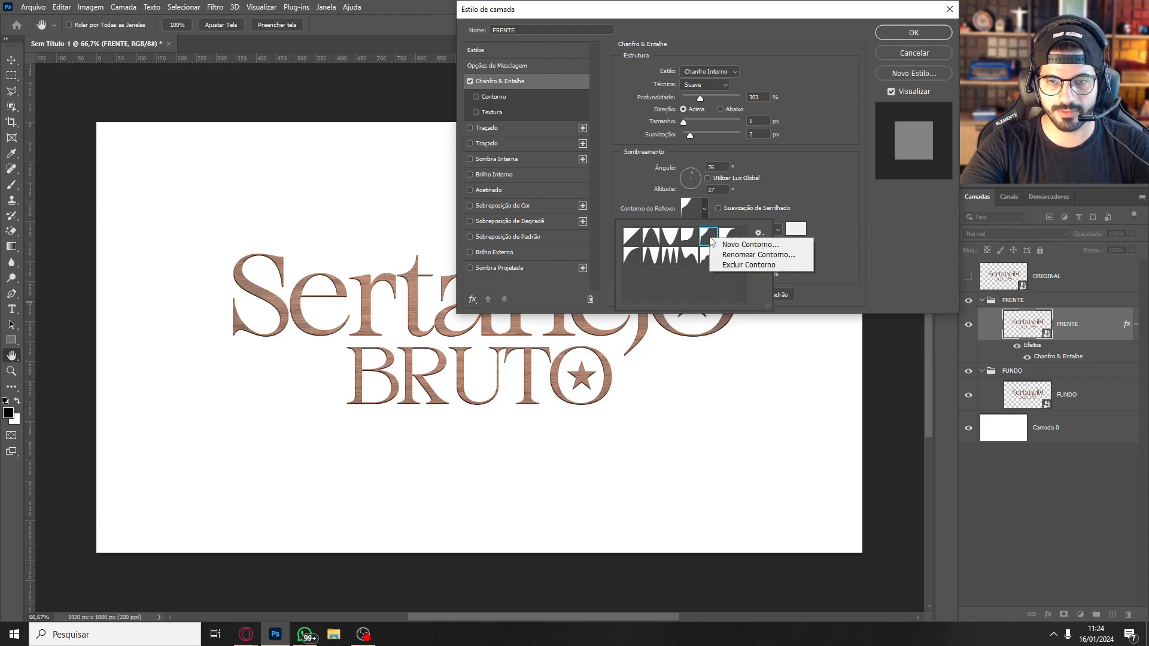
pyautogui.click(708, 232)
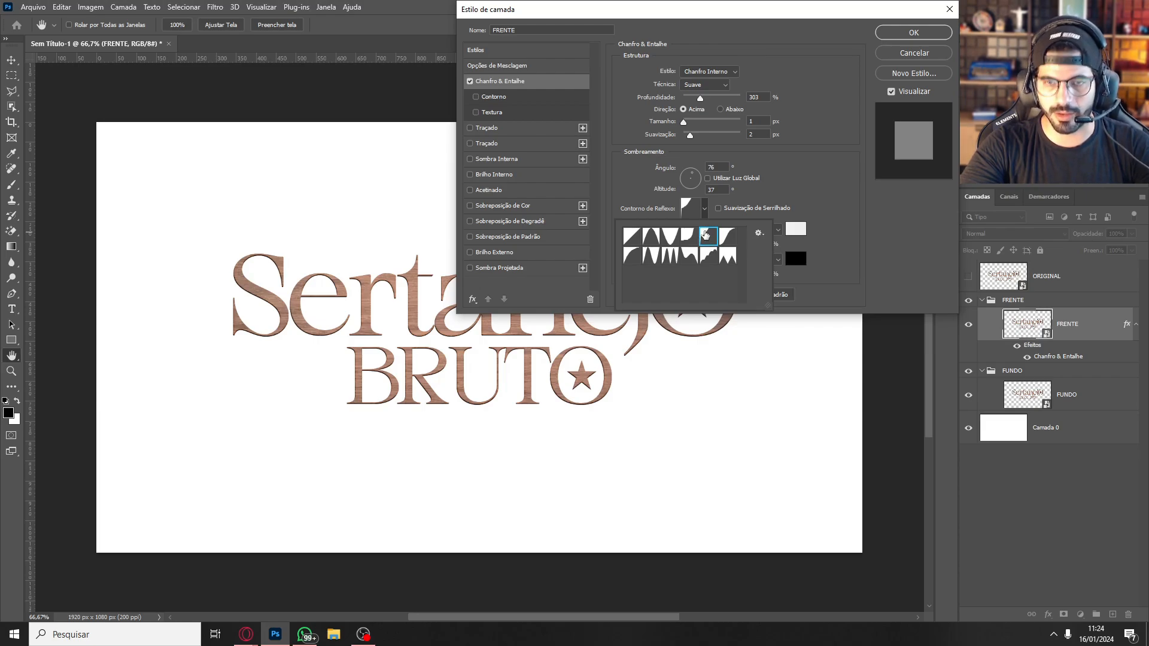
pyautogui.click(860, 182)
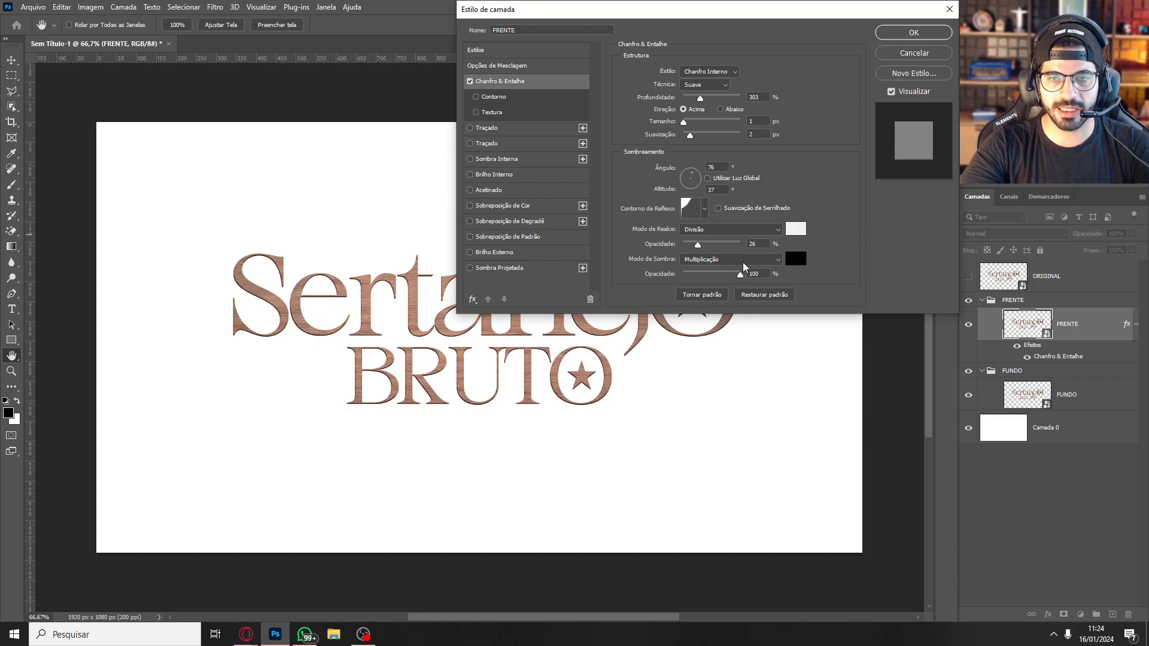
# Lower the FRENTE bevel's shadow opacity to about 90% and apply the layer style
pyautogui.moveTo(740, 279); pyautogui.dragTo(735, 279)
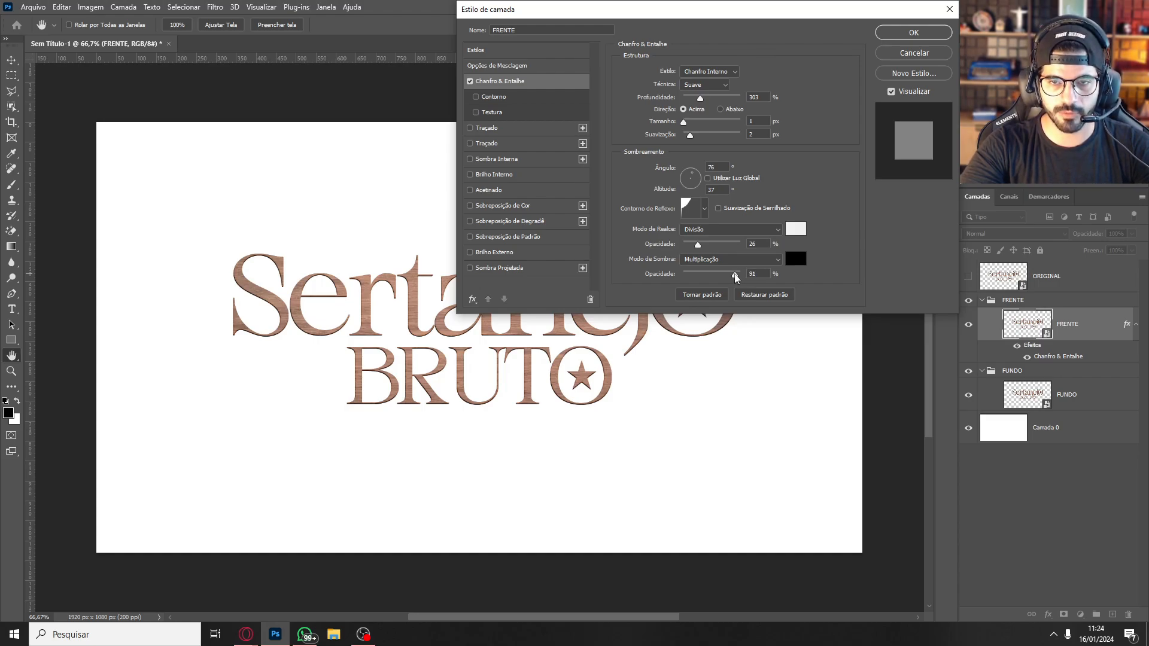
pyautogui.click(914, 33)
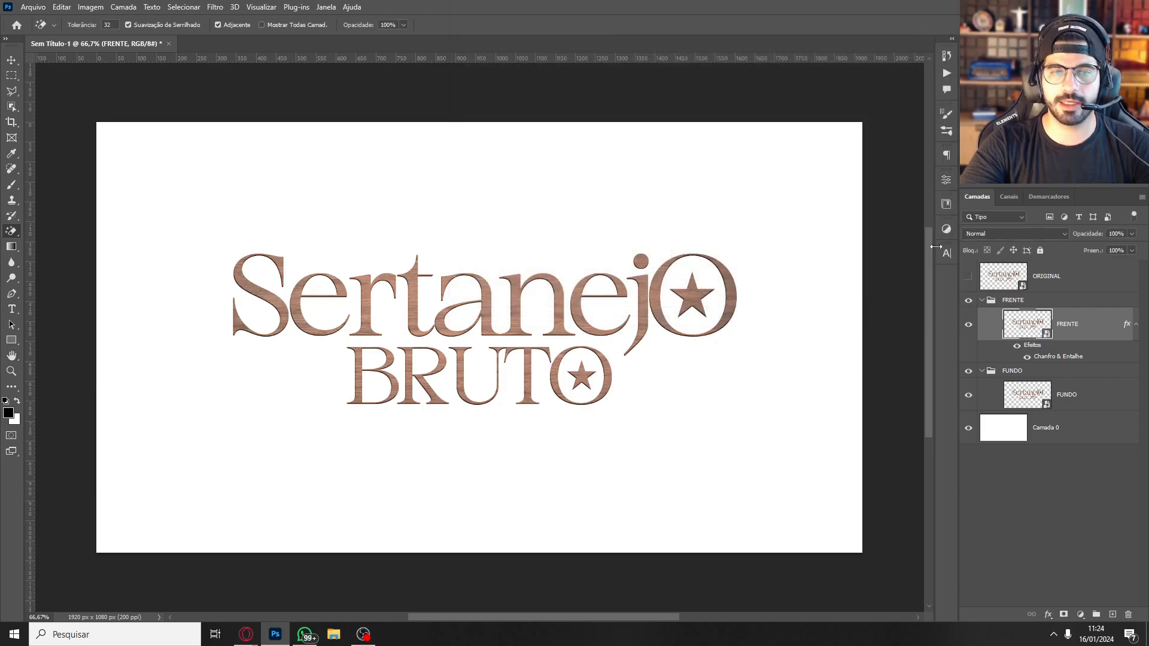
pyautogui.press('e')
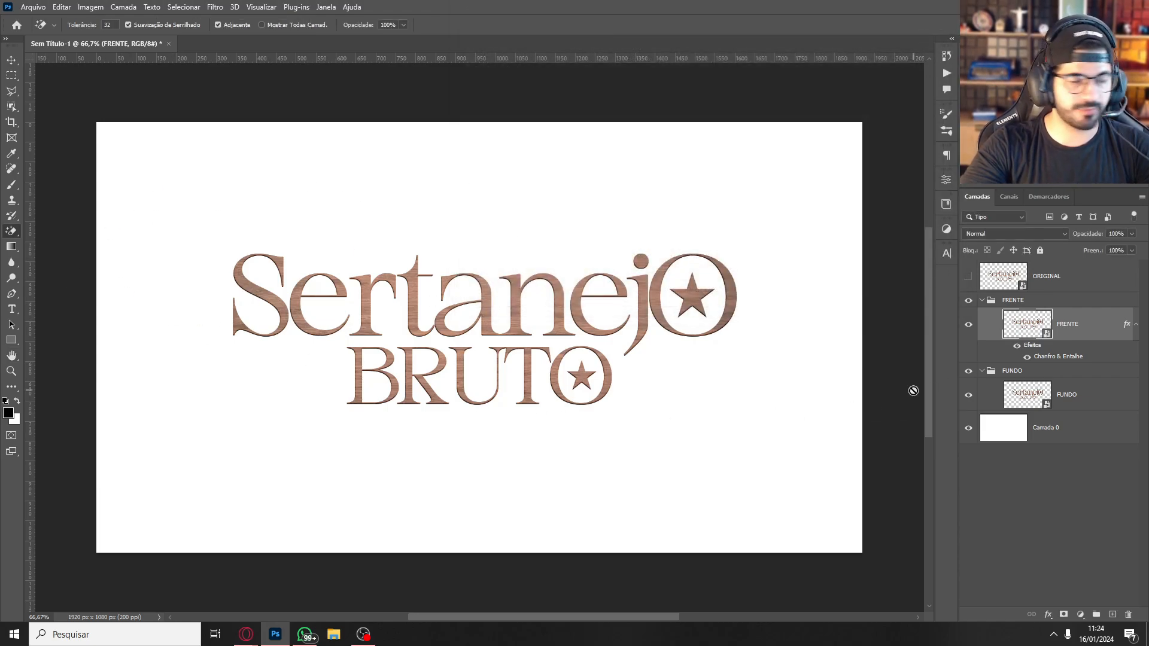
# Duplicate the FUNDO layer ten times inside the FUNDO group
pyautogui.click(1083, 398)
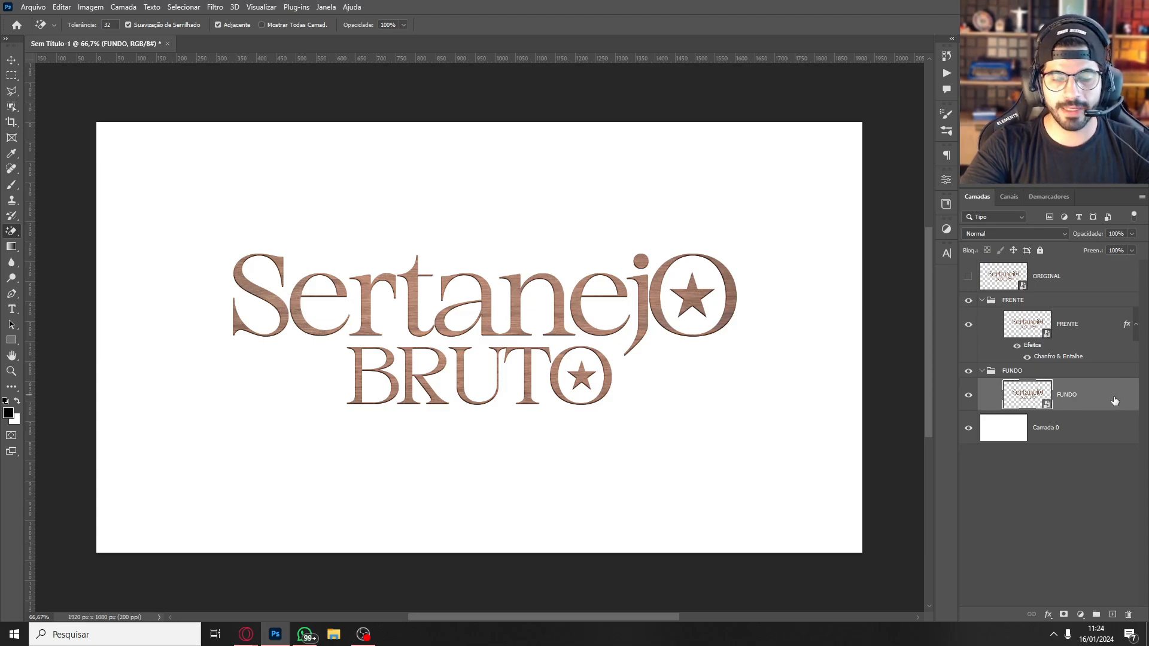
pyautogui.hotkey('ctrl', 'j')
pyautogui.hotkey('ctrl', 'j')
pyautogui.hotkey('ctrl', 'j')
pyautogui.hotkey('ctrl', 'j')
pyautogui.hotkey('ctrl', 'j')
pyautogui.hotkey('ctrl', 'j')
pyautogui.hotkey('ctrl', 'j')
pyautogui.hotkey('ctrl', 'j')
pyautogui.hotkey('ctrl', 'j')
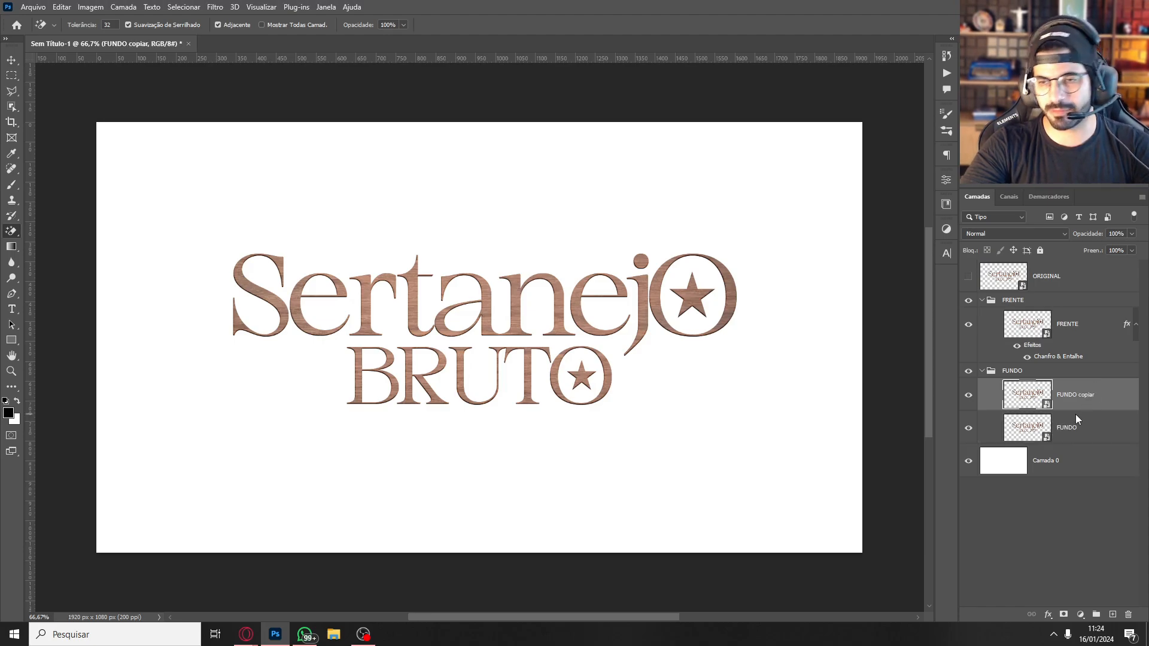
pyautogui.hotkey('ctrl', 'j')
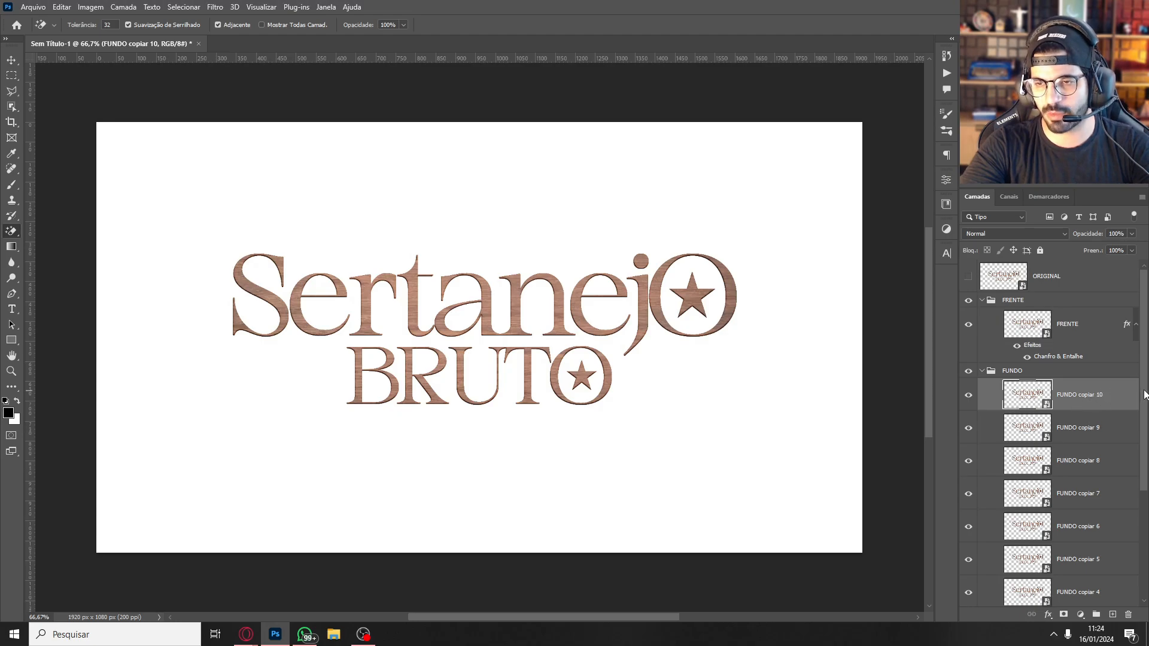
# Scale the FUNDO copiar 10 layer proportionally to 99.5% about its centre
pyautogui.moveTo(1143, 391)
pyautogui.mouseDown()
pyautogui.moveTo(1144, 500)
pyautogui.moveTo(1142, 402)
pyautogui.mouseUp()
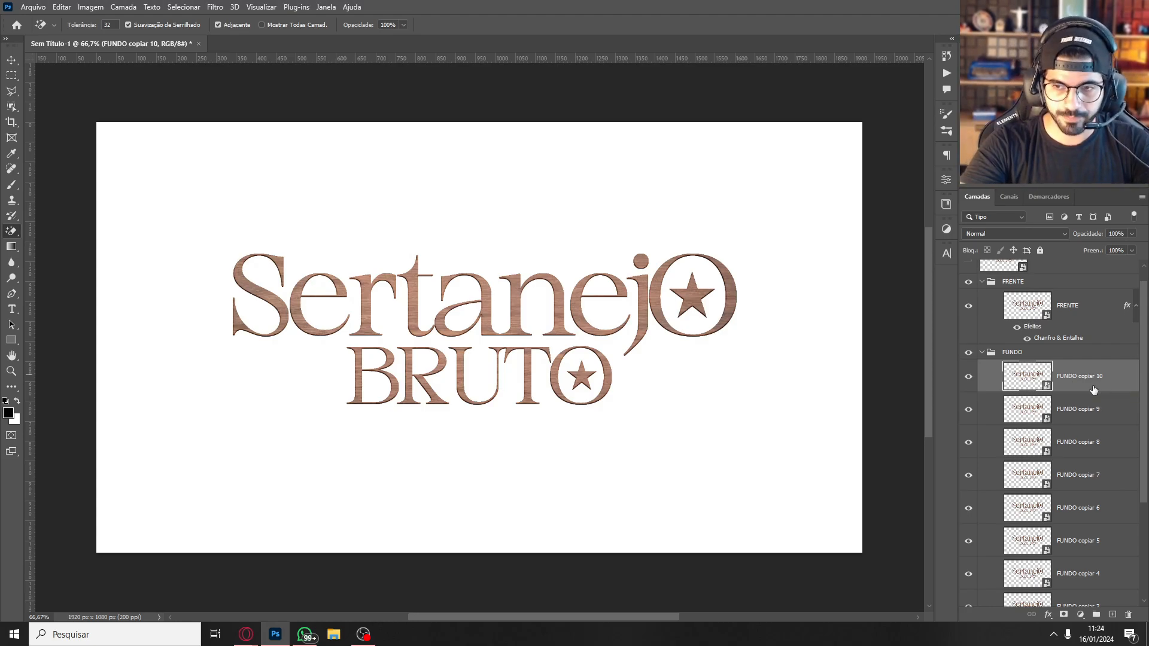
pyautogui.hotkey('ctrl', 't')
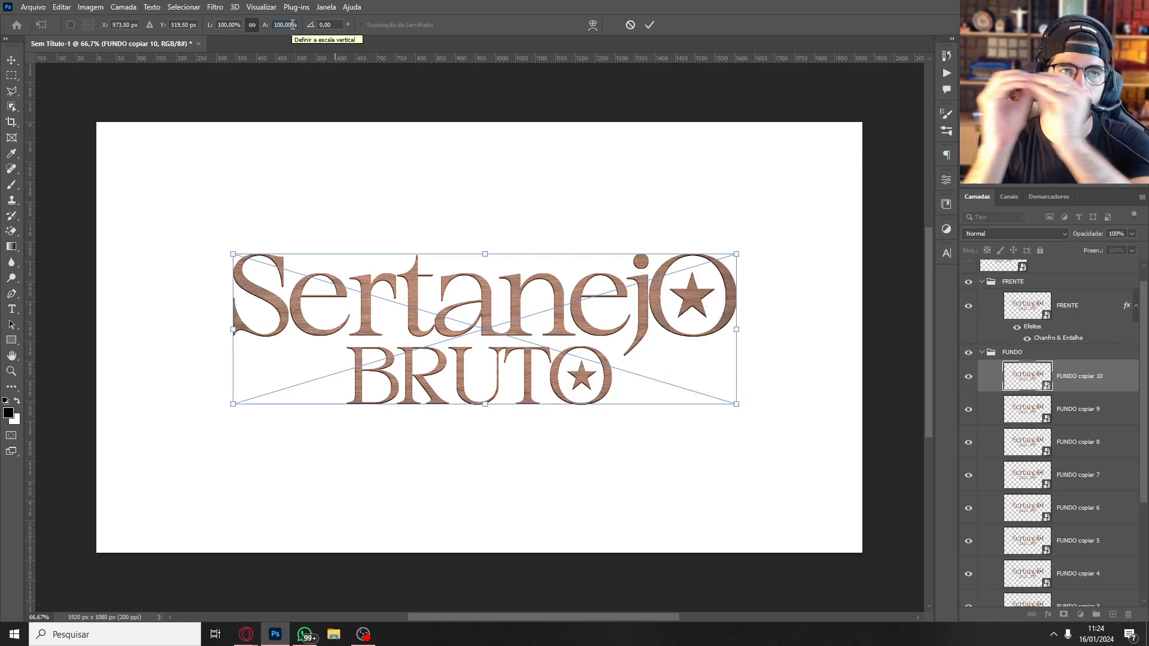
pyautogui.write('9')
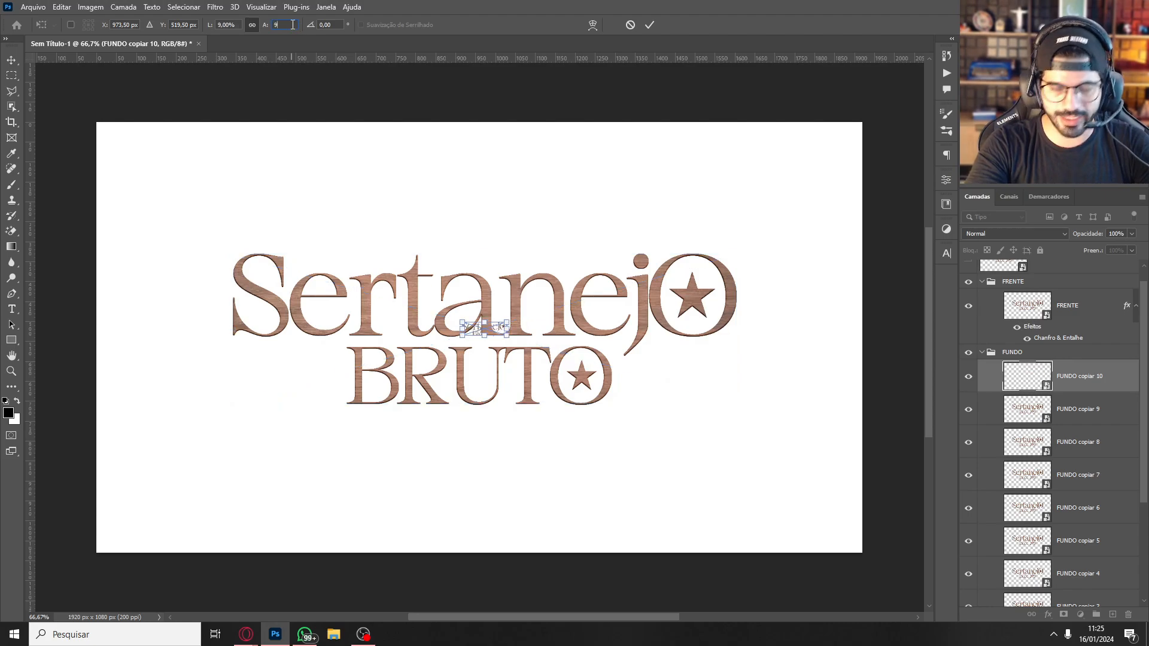
pyautogui.write('9,5')
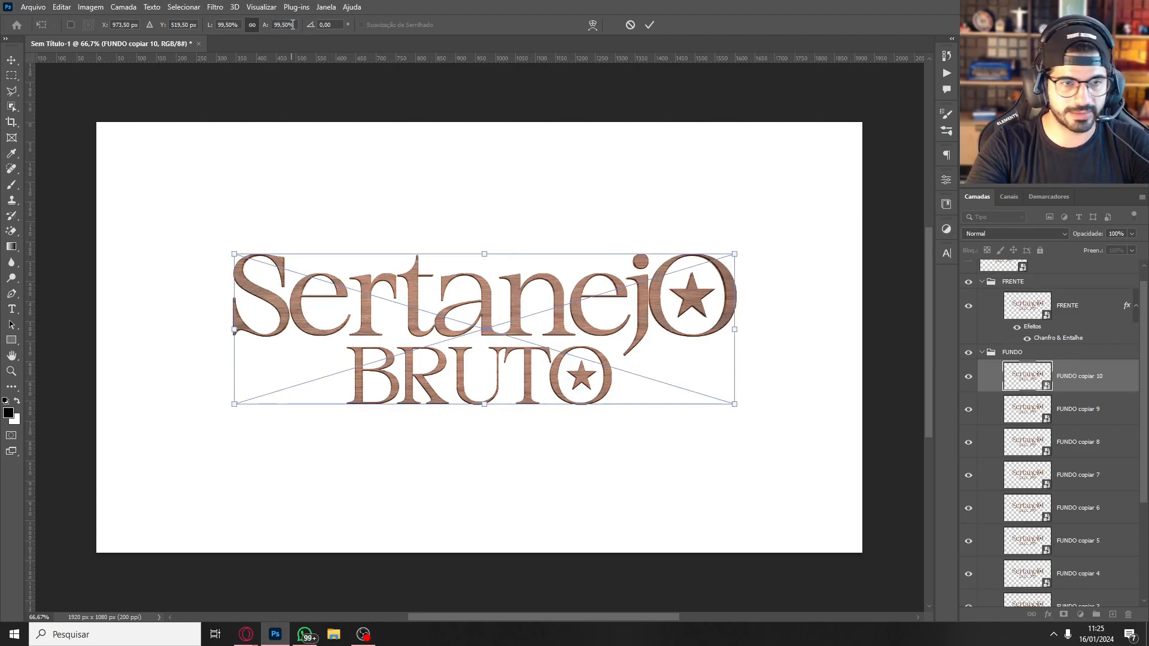
pyautogui.press('Return')
# Scale the FUNDO copiar 9 layer proportionally to 99%
pyautogui.hotkey('alt', '[')
pyautogui.hotkey('ctrl', 't')
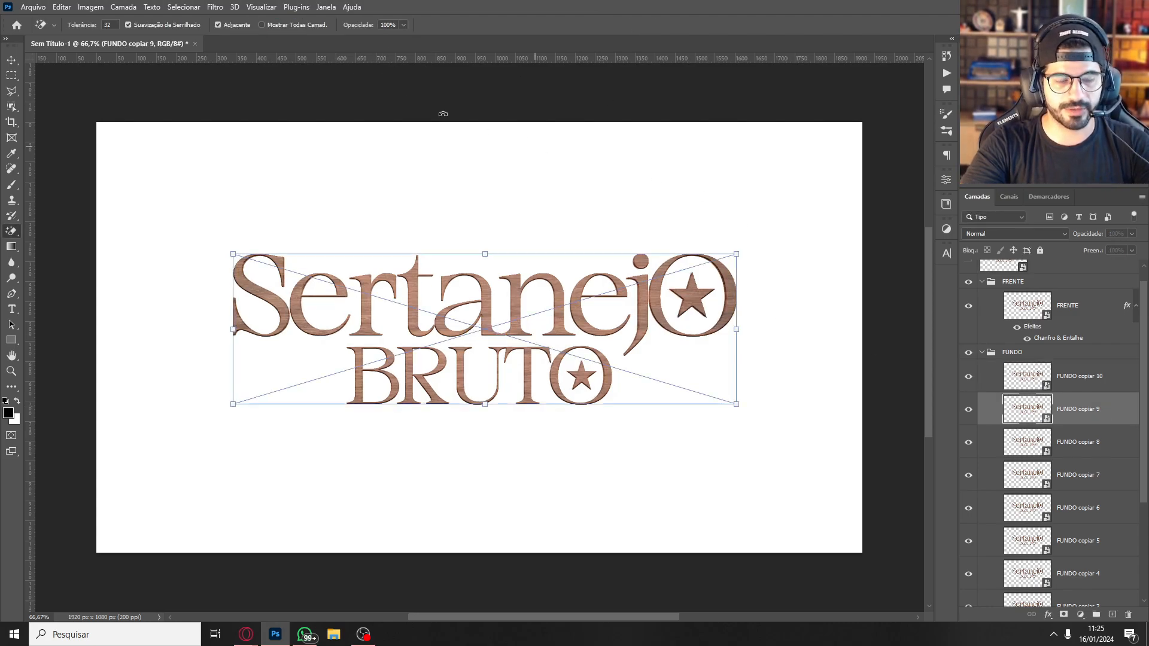
pyautogui.doubleClick(296, 25)
pyautogui.write('99')
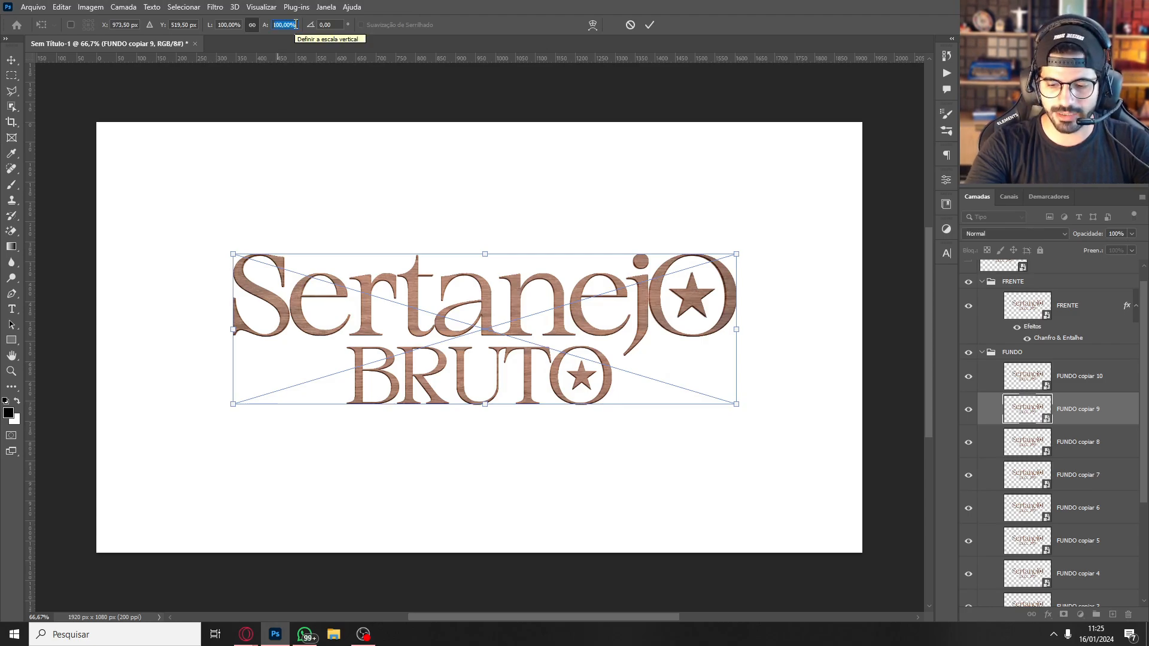
pyautogui.press('Return')
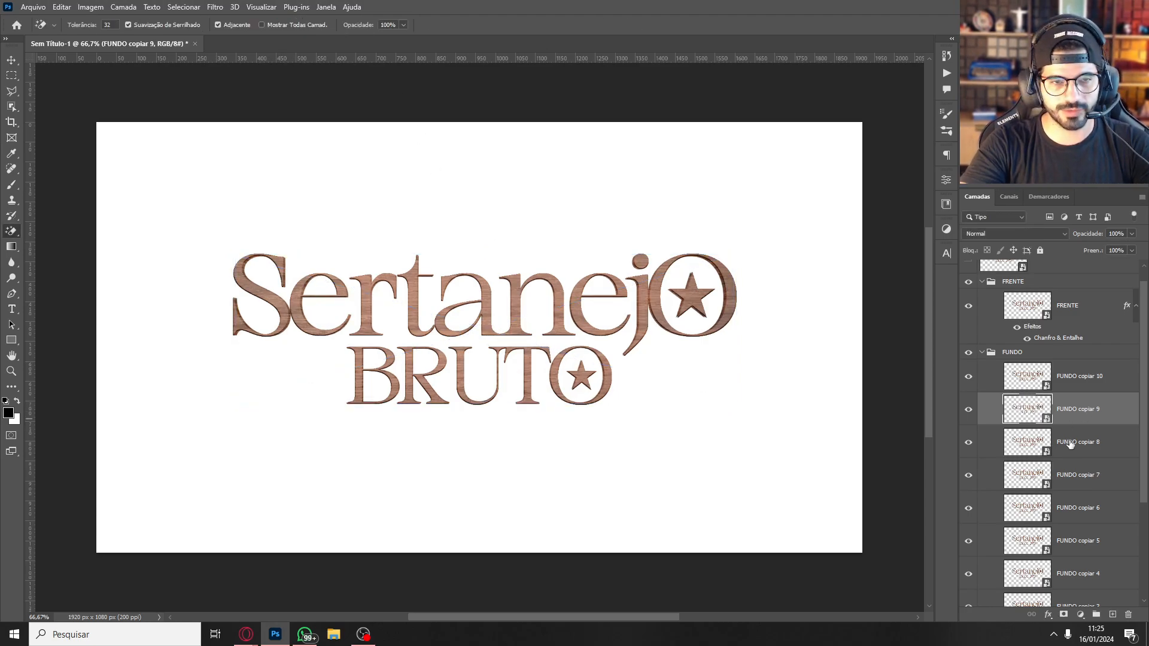
# Scale the FUNDO copiar 8 layer proportionally to 98.5%
pyautogui.click(1071, 450)
pyautogui.hotkey('ctrl', 't')
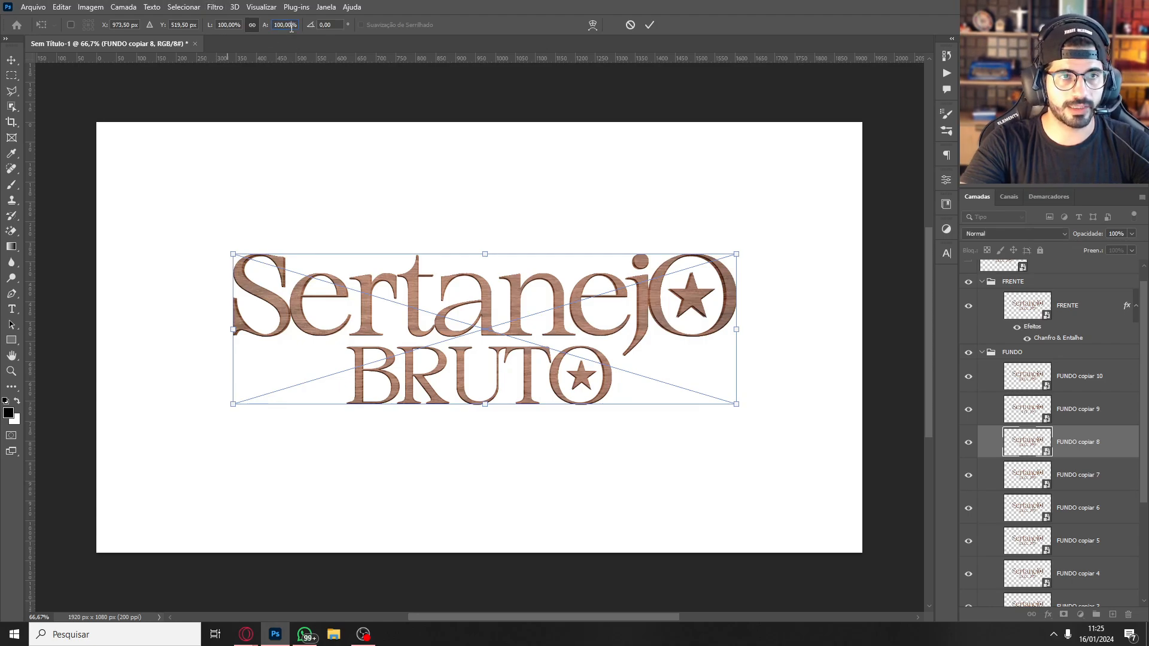
pyautogui.write('98,5')
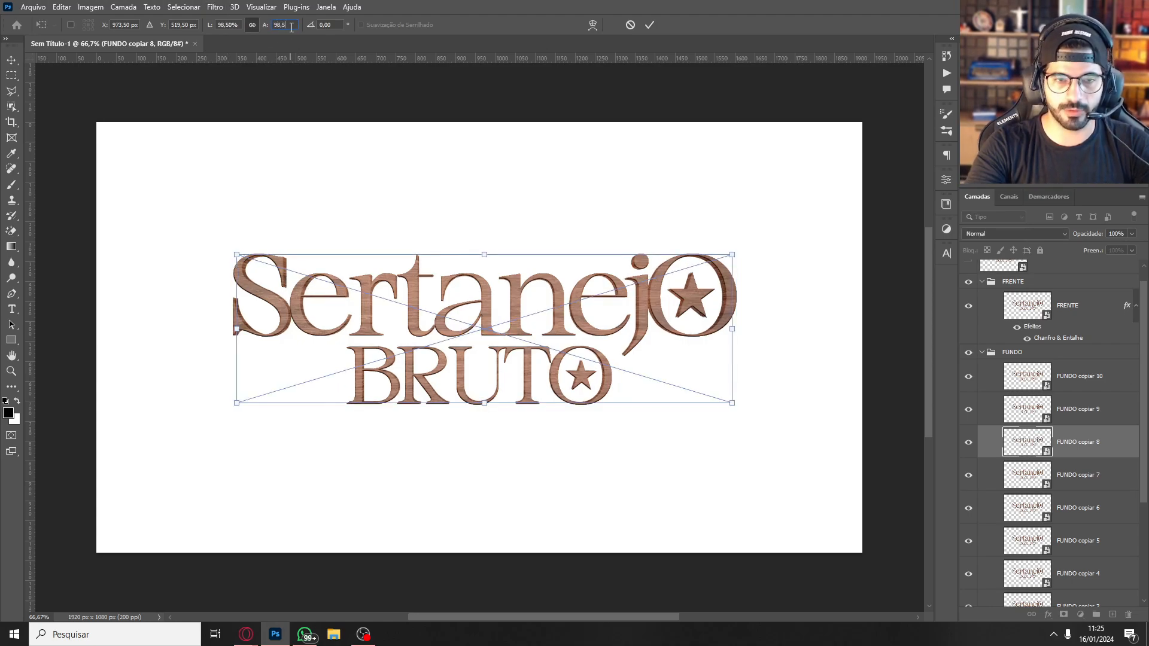
pyautogui.press('Return')
# Scale the FUNDO copiar 7 layer proportionally to 98%
pyautogui.scroll(-2, 1125, 447)
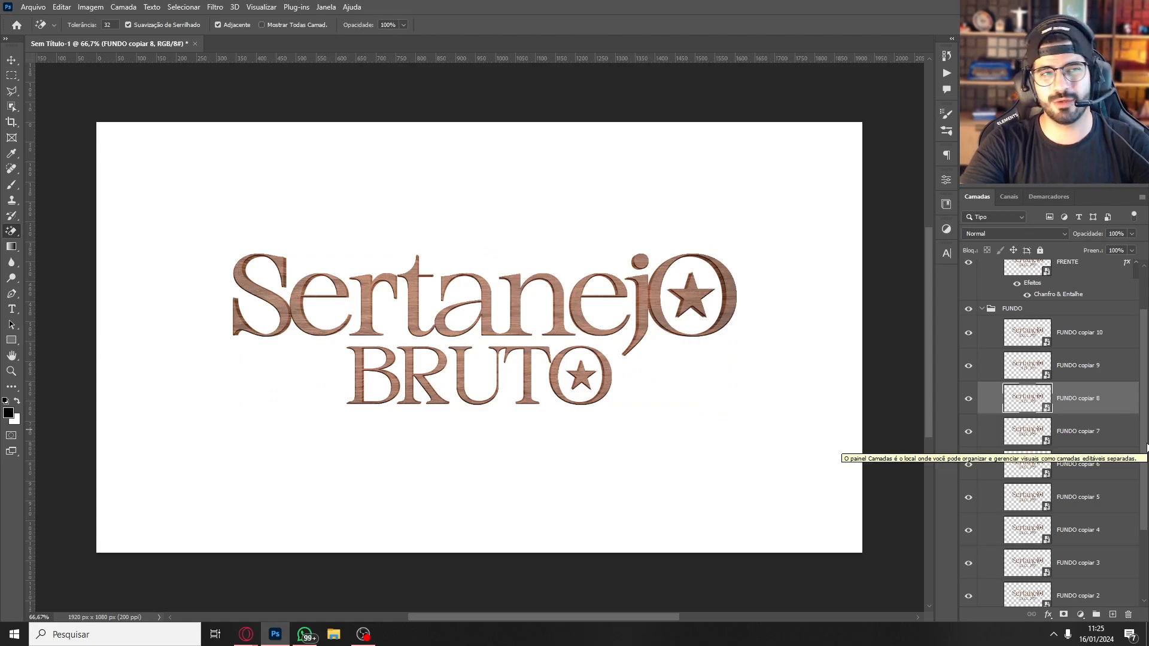
pyautogui.click(1097, 434)
pyautogui.hotkey('ctrl', 't')
pyautogui.click(288, 24)
pyautogui.write('98')
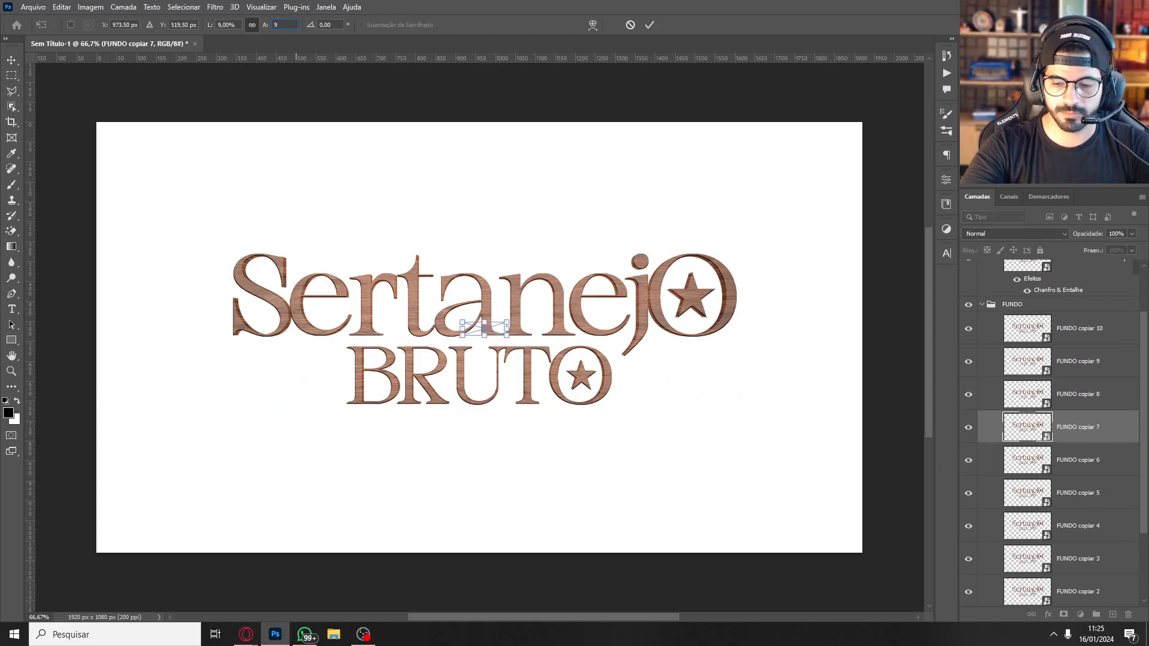
# Scale the FUNDO copiar 6, 5 and 4 layers proportionally, continuing the 0.5% decrease per layer
pyautogui.click(1097, 460)
pyautogui.hotkey('ctrl', 't')
pyautogui.click(288, 25)
pyautogui.write('97')
pyautogui.click(1096, 492)
pyautogui.hotkey('ctrl', 't')
pyautogui.click(1096, 525)
pyautogui.hotkey('ctrl', 't')
pyautogui.press('Return')
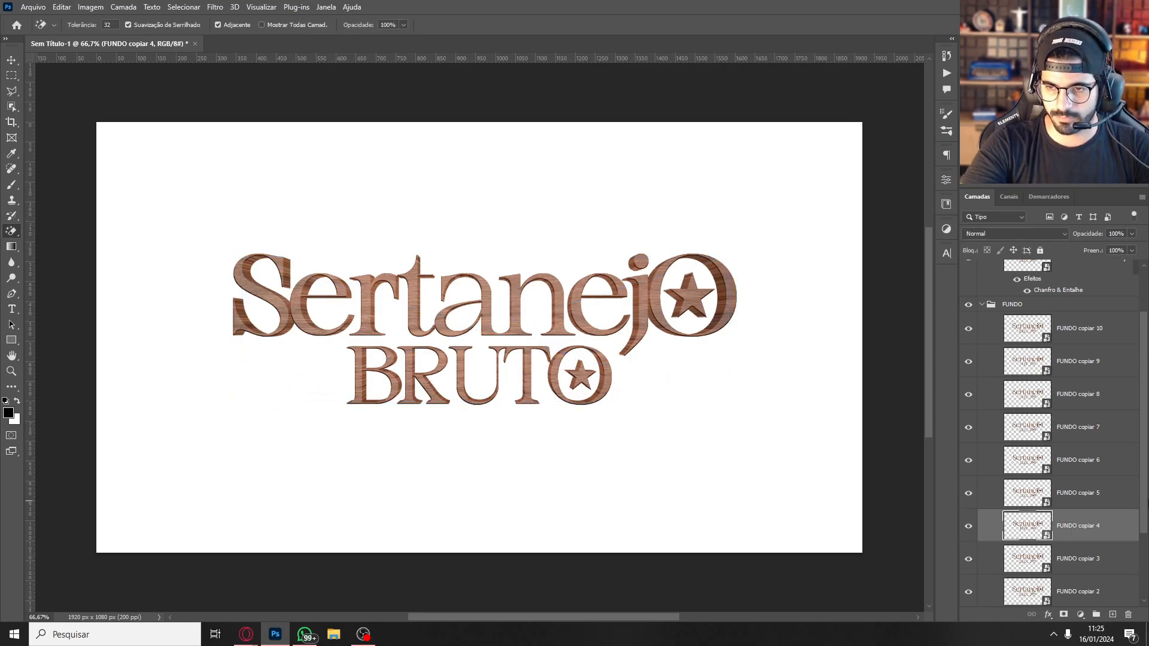
# Scale FUNDO copiar 3, copiar 2, copiar and the original FUNDO layer progressively smaller, down to about 94%
pyautogui.click(1096, 505)
pyautogui.hotkey('ctrl', 't')
pyautogui.write('96')
pyautogui.click(1096, 539)
pyautogui.hotkey('ctrl', 't')
pyautogui.click(1096, 525)
pyautogui.hotkey('ctrl', 't')
pyautogui.doubleClick(284, 25)
pyautogui.click(1097, 557)
pyautogui.hotkey('ctrl', 't')
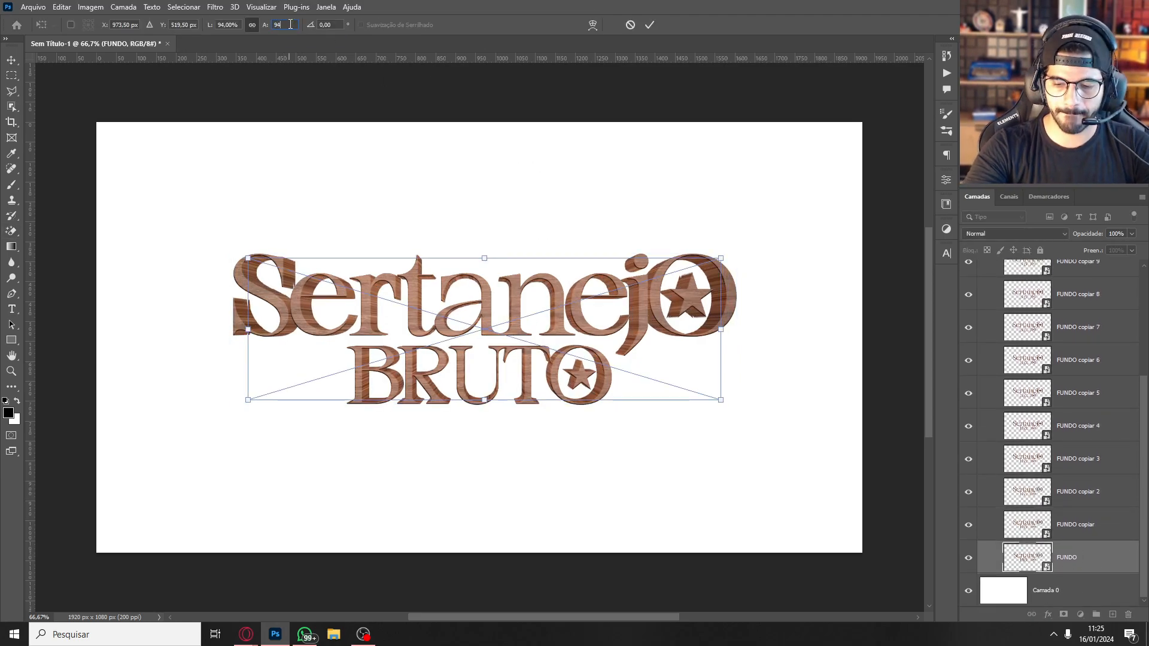
pyautogui.press('Return')
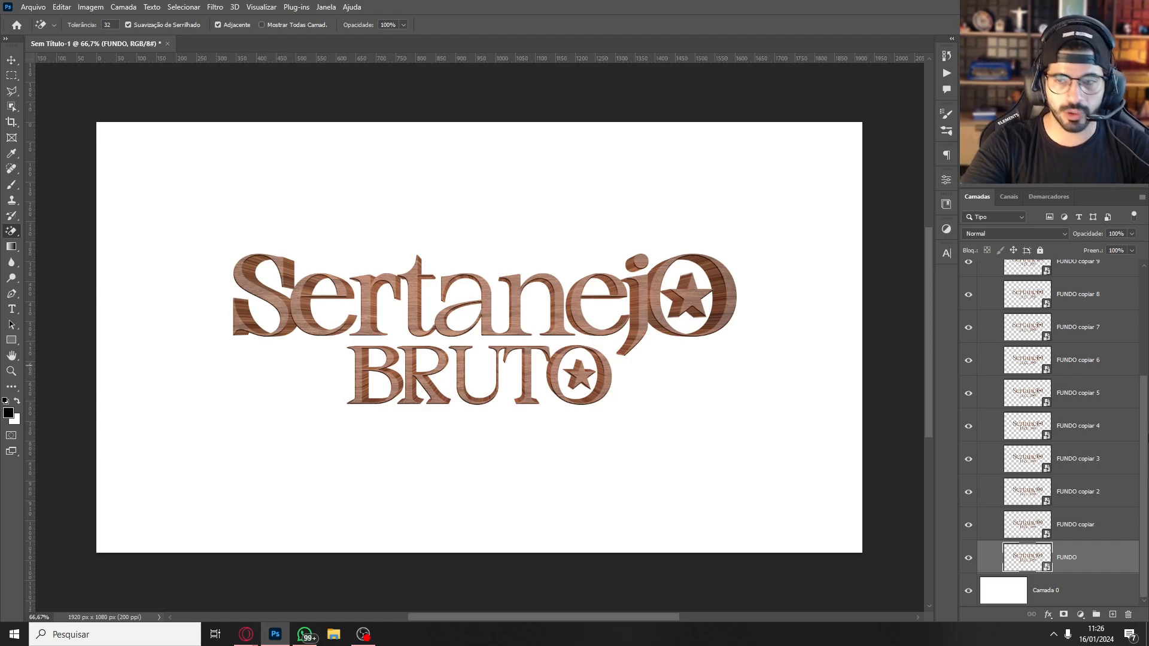
# Add a Bevel & Emboss (Chanfro & Entalhe) effect to the FUNDO copiar 10 layer
pyautogui.scroll(5, 1088, 434)
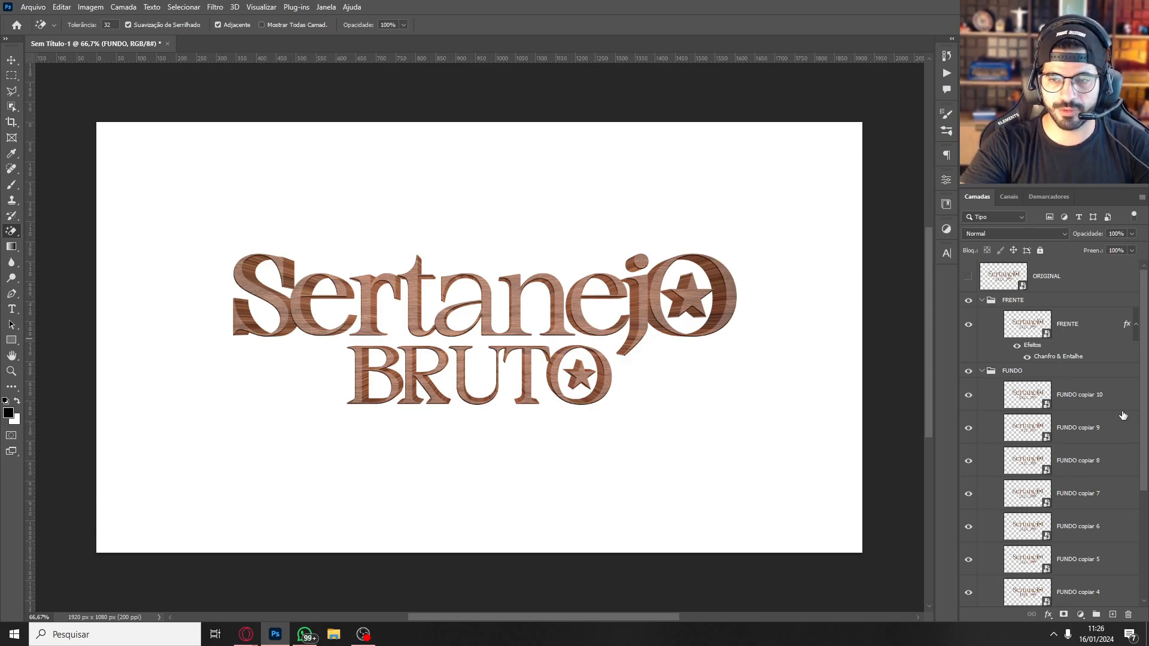
pyautogui.click(1076, 408)
pyautogui.scroll(-5, 1088, 410)
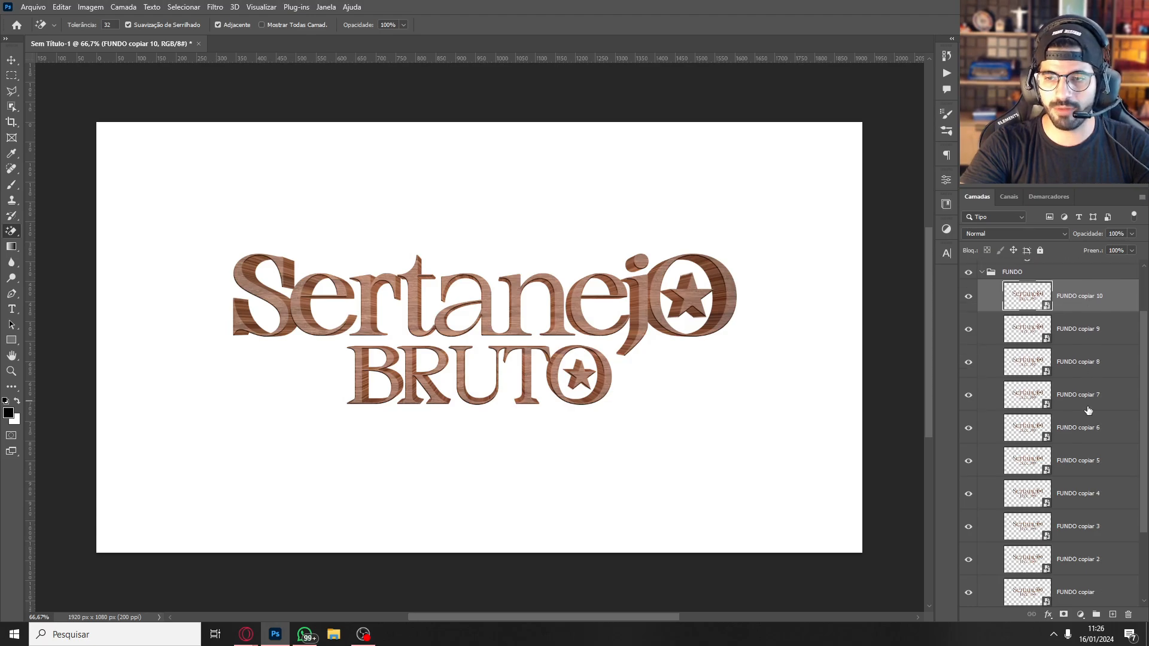
pyautogui.scroll(5, 1087, 401)
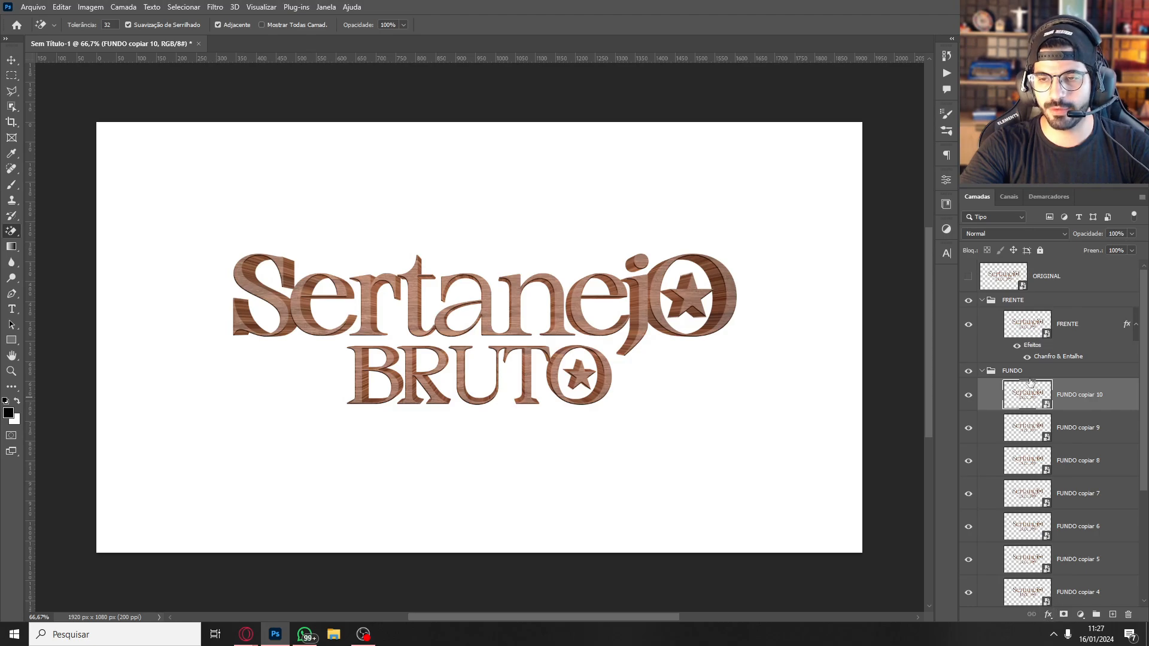
pyautogui.click(1049, 615)
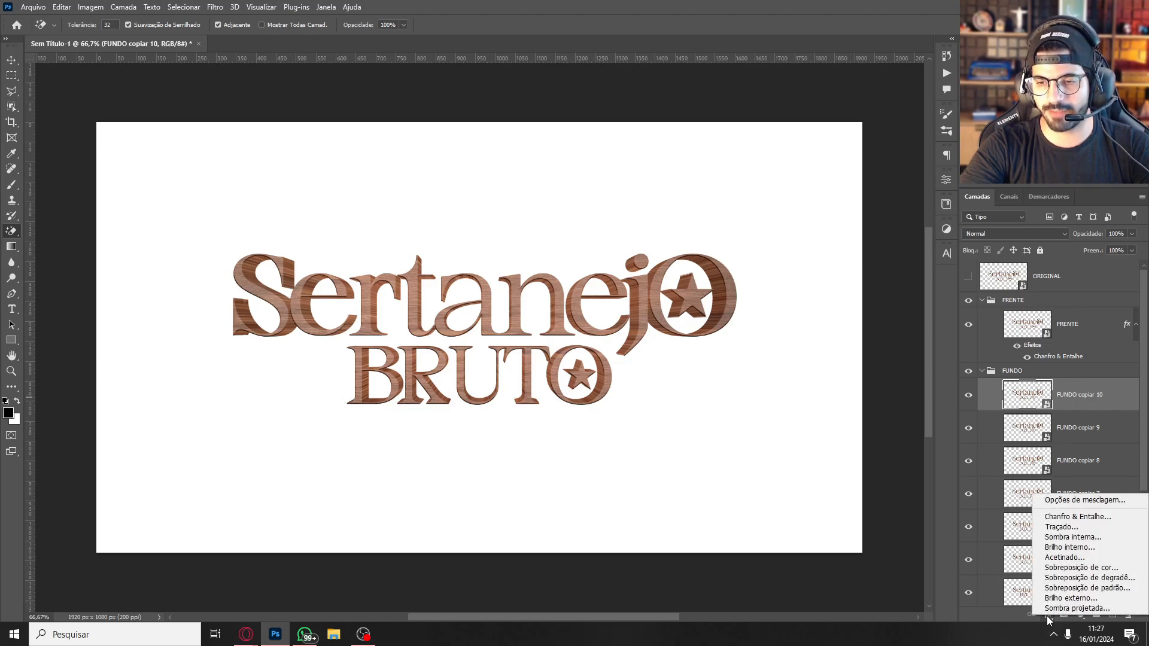
pyautogui.click(1076, 518)
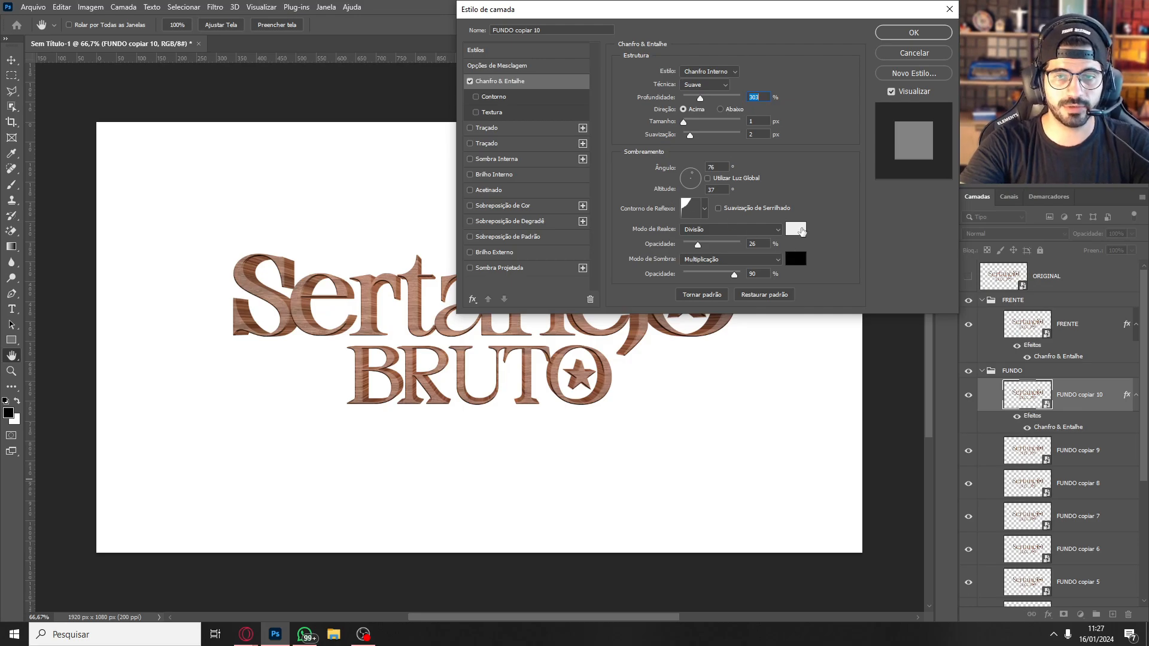
# Sample the wood for the bevel's highlight colour and adjust it to the orange-brown 975734
pyautogui.click(705, 231)
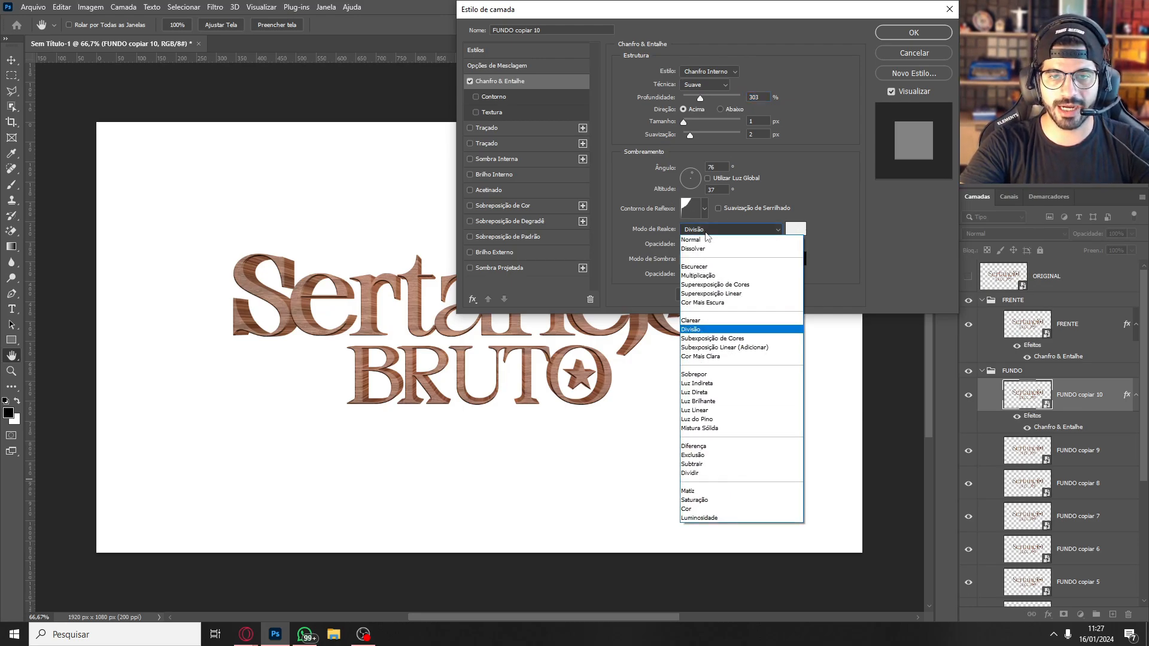
pyautogui.click(796, 229)
pyautogui.click(554, 374)
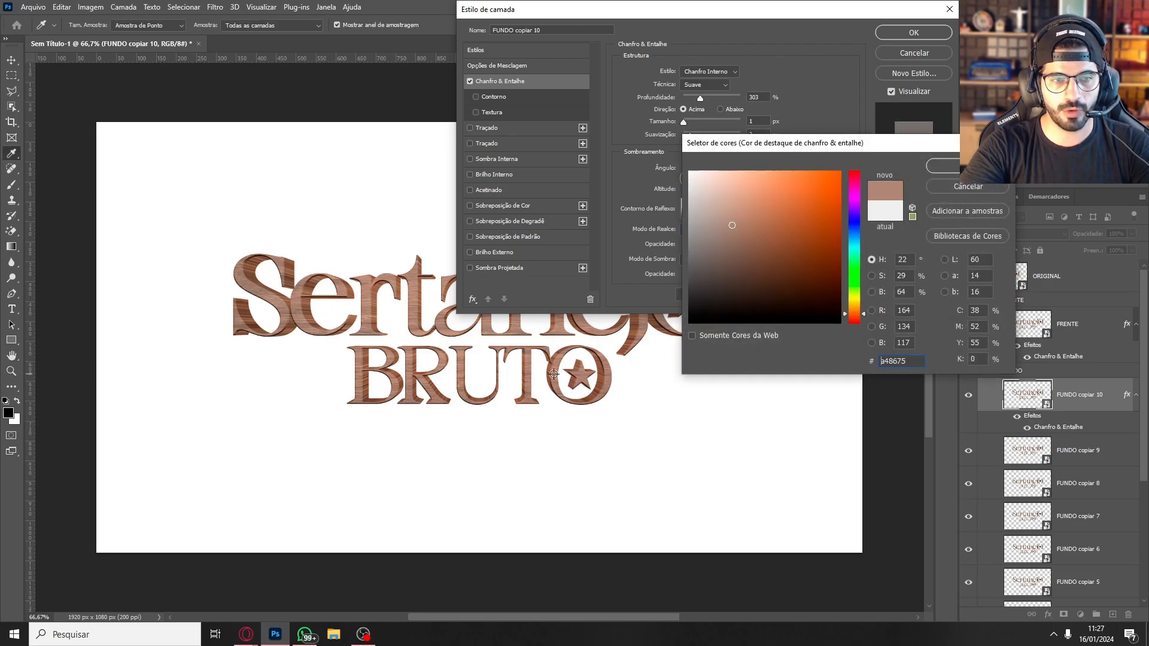
pyautogui.moveTo(759, 233); pyautogui.dragTo(789, 233)
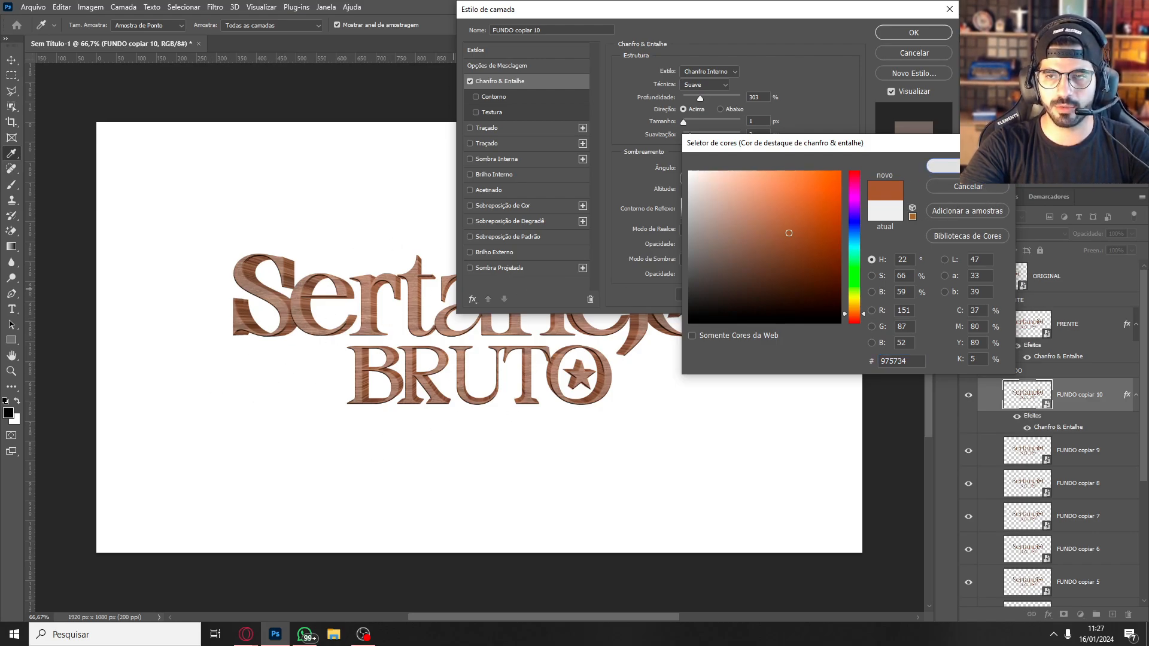
pyautogui.click(943, 166)
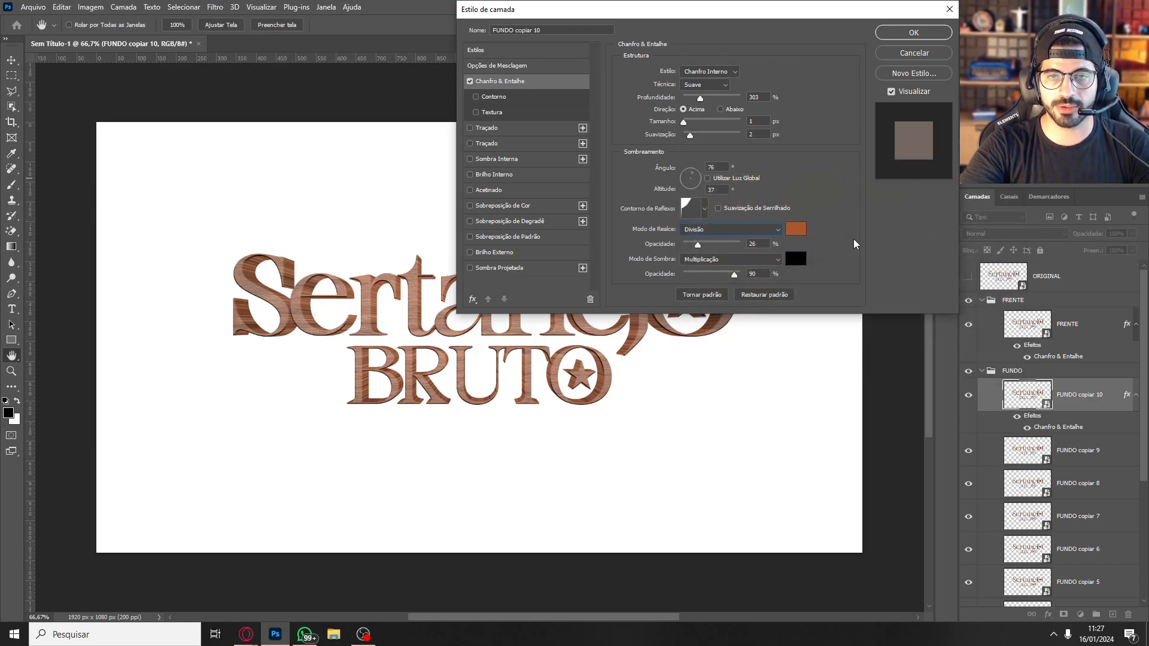
# Sample the wood for the bevel's shadow colour and darken it to the deep brown 532610
pyautogui.click(795, 259)
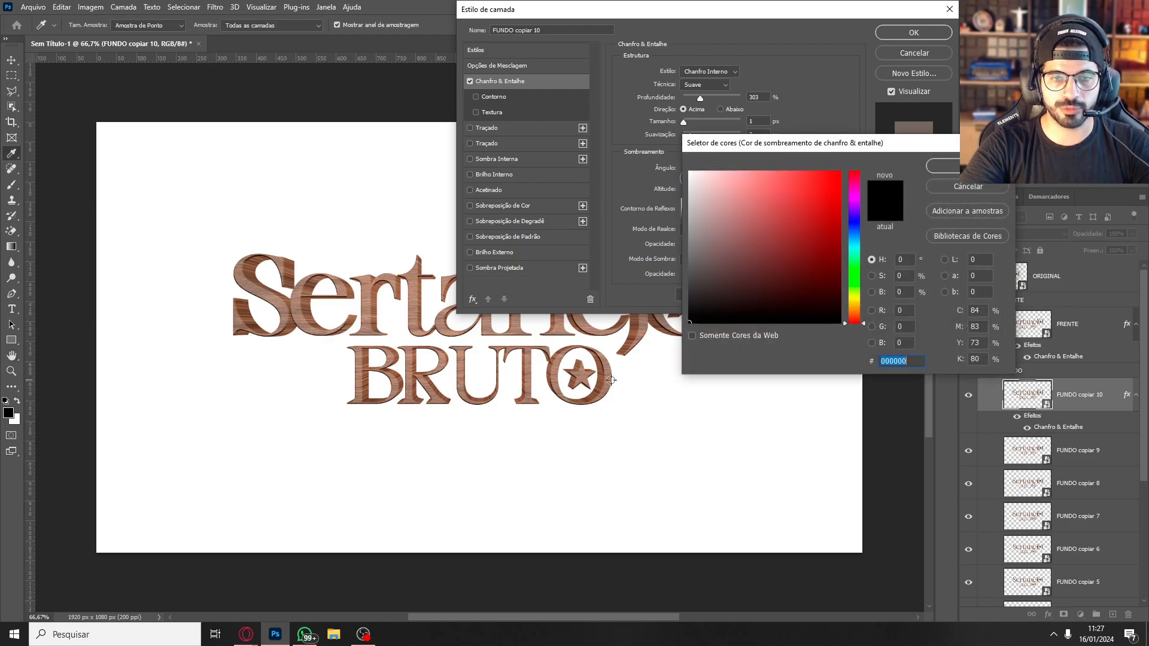
pyautogui.click(602, 368)
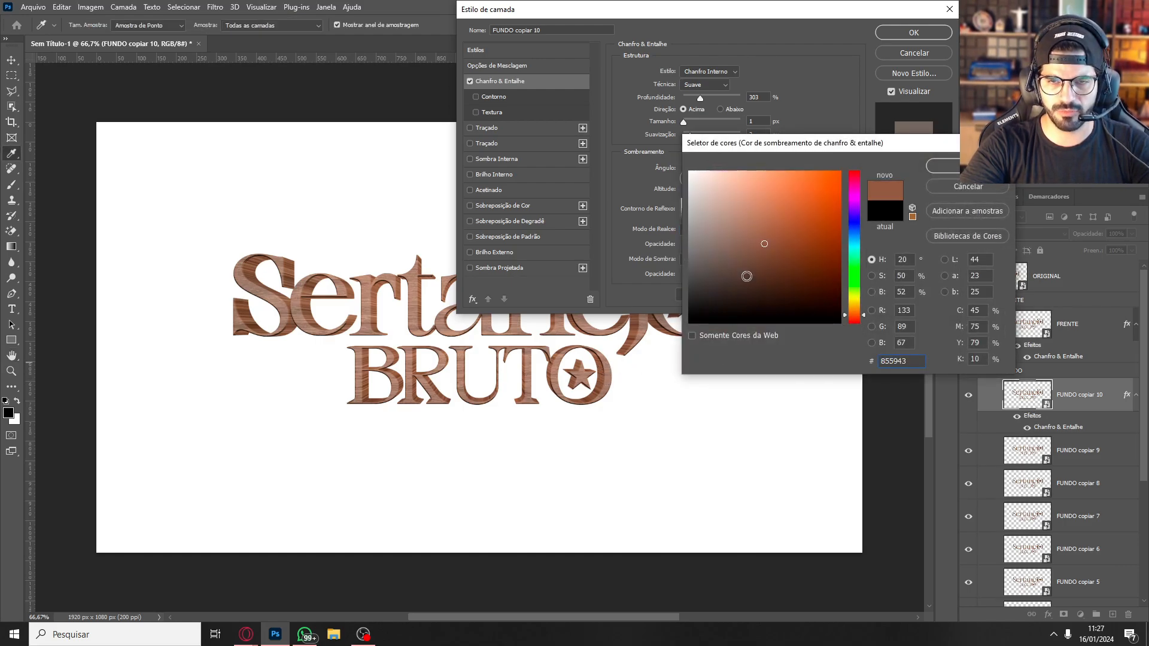
pyautogui.click(806, 275)
pyautogui.click(812, 274)
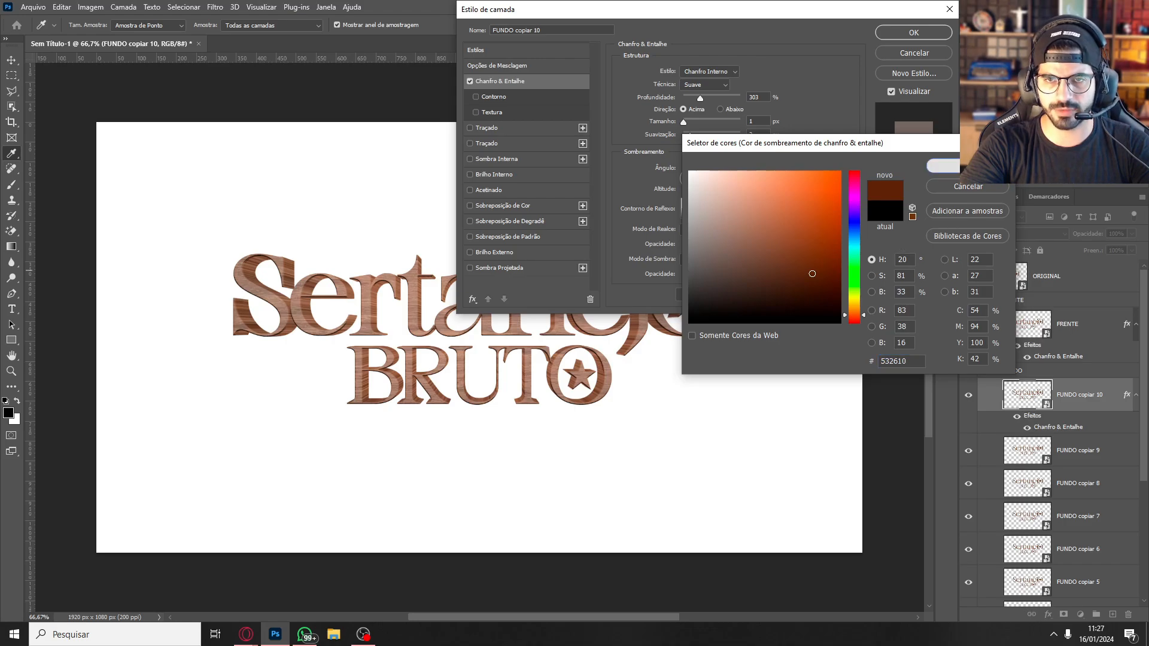
pyautogui.click(964, 166)
# Raise the bevel's highlight opacity to 72%, checking the effect on the enlarged lettering
pyautogui.moveTo(698, 245)
pyautogui.mouseDown()
pyautogui.moveTo(720, 245)
pyautogui.moveTo(710, 247)
pyautogui.mouseUp()
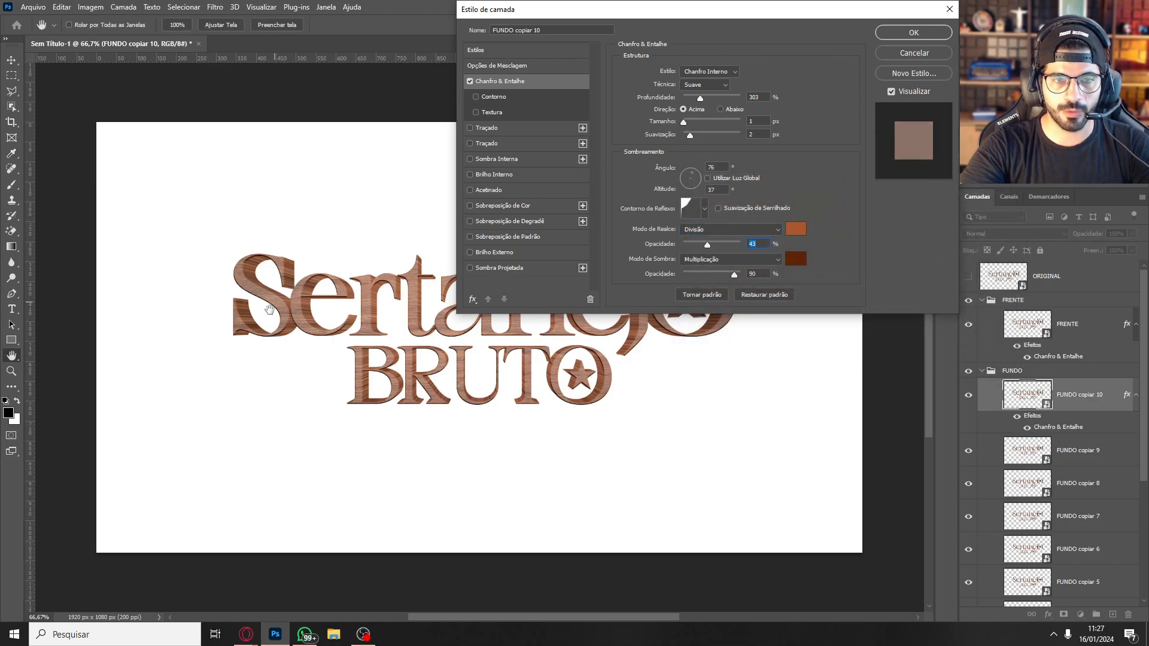
pyautogui.keyDown('ctrl'); pyautogui.click(292, 347); pyautogui.keyUp('ctrl')
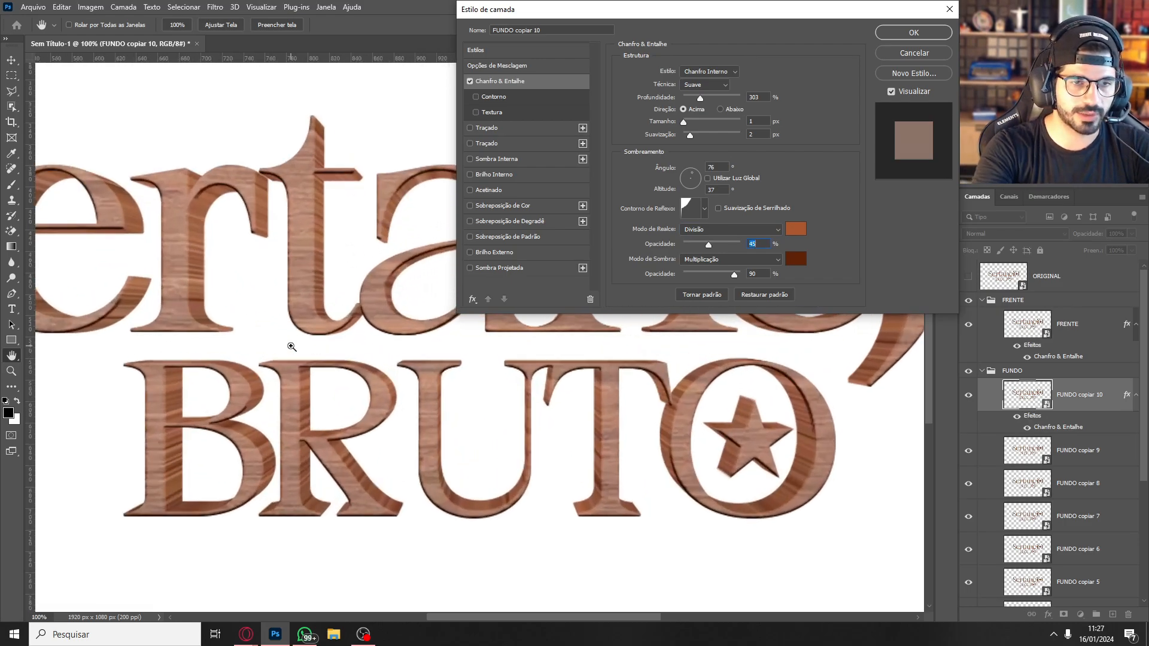
pyautogui.keyDown('ctrl'); pyautogui.click(291, 347); pyautogui.keyUp('ctrl')
pyautogui.moveTo(709, 247)
pyautogui.mouseDown()
pyautogui.moveTo(683, 245)
pyautogui.moveTo(725, 248)
pyautogui.mouseUp()
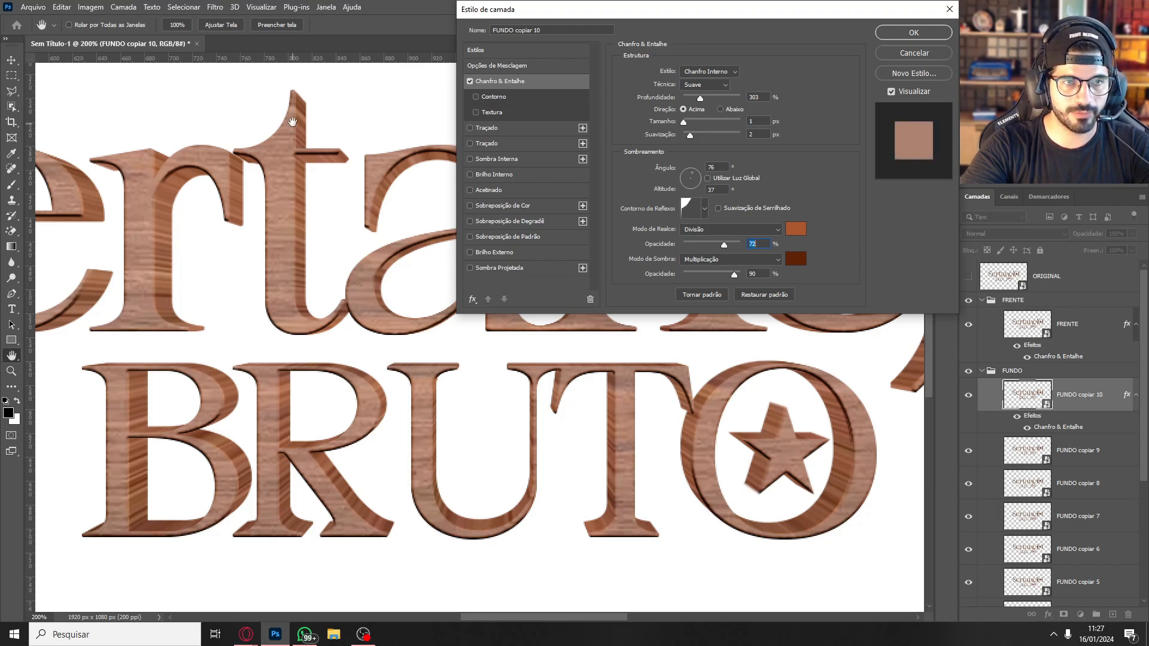
# Accept the bevel settings and copy the layer style of FUNDO copiar 10
pyautogui.click(917, 34)
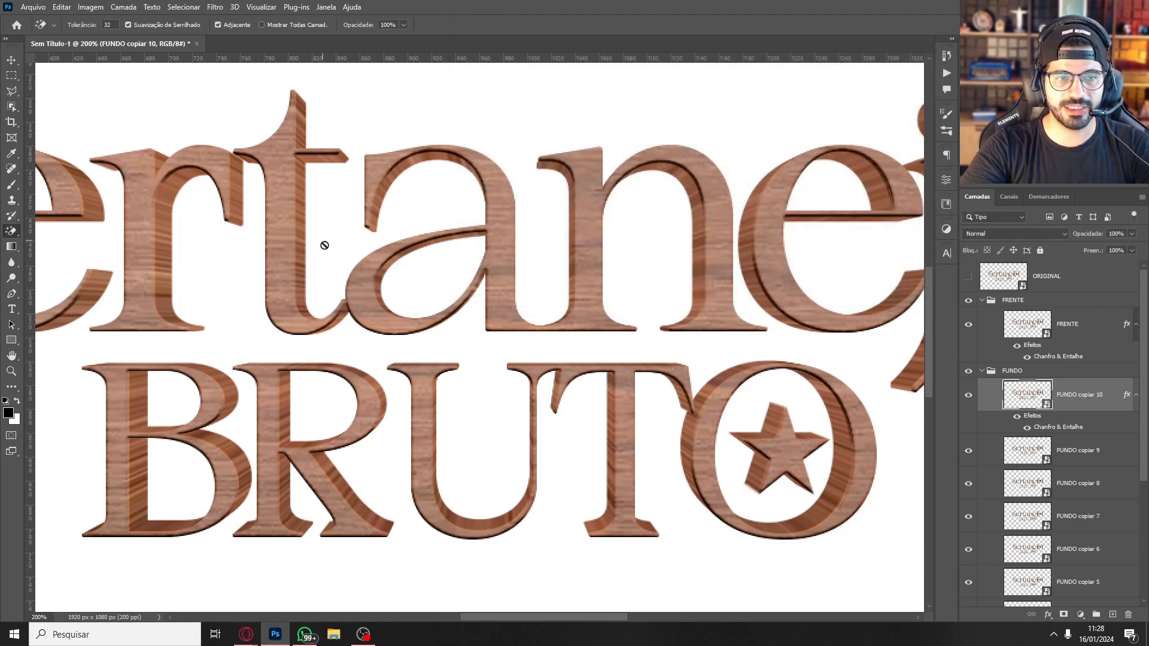
pyautogui.rightClick(1093, 396)
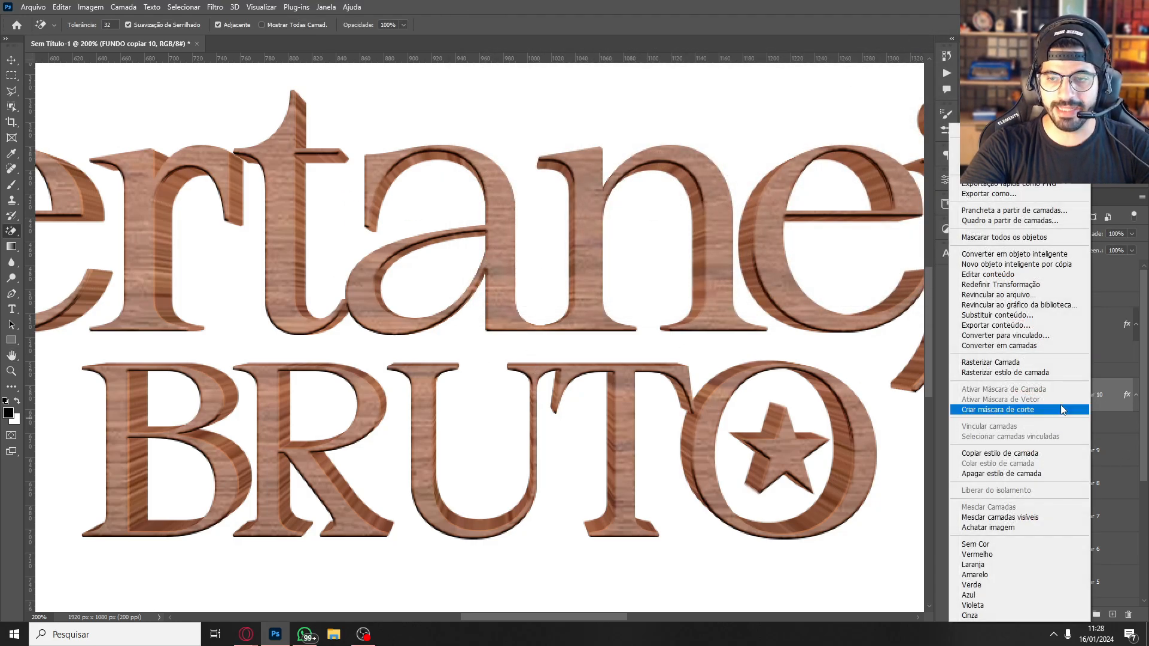
pyautogui.click(1024, 454)
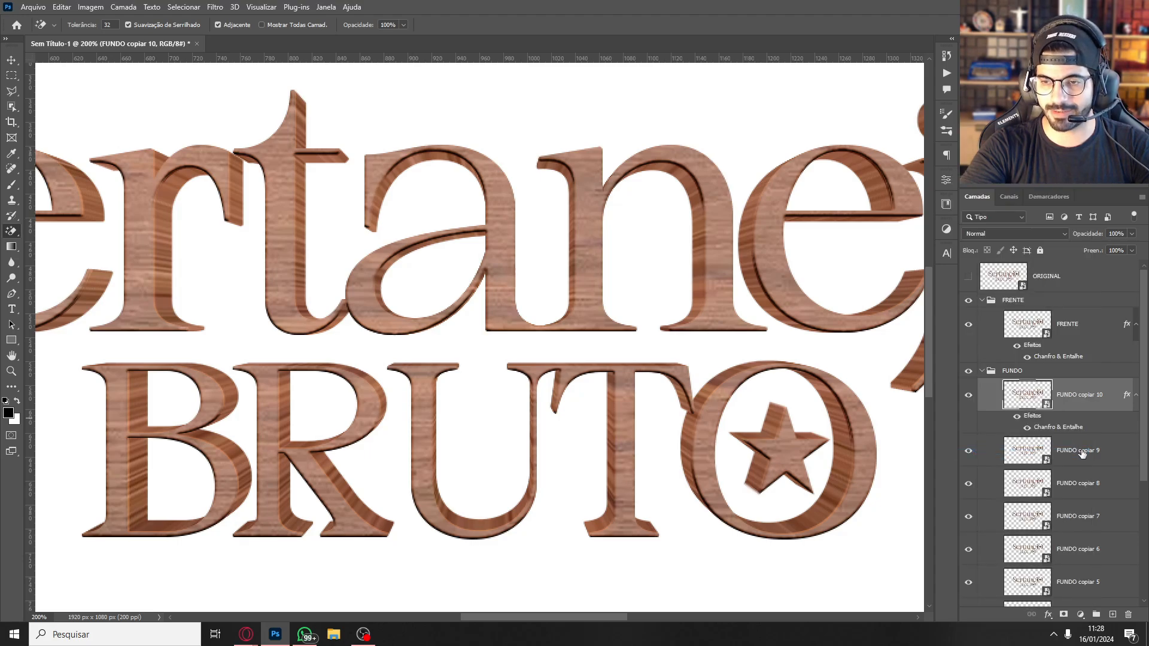
pyautogui.click(1086, 454)
pyautogui.click(1105, 401)
pyautogui.scroll(-1, 1140, 449)
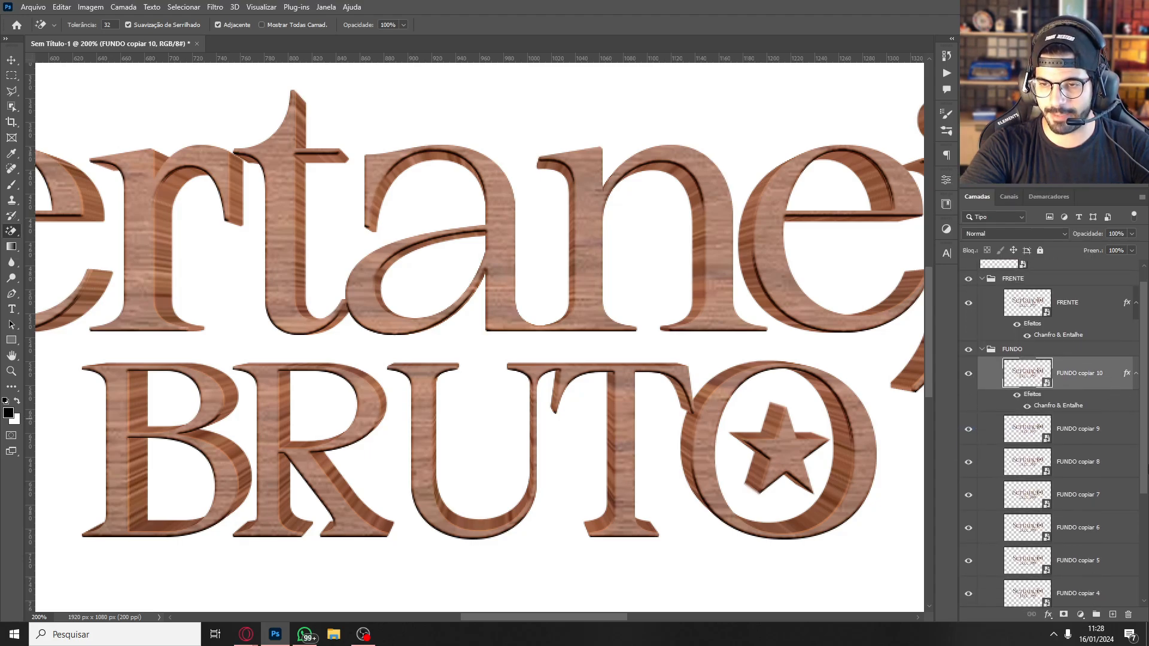
pyautogui.keyDown('shift'); pyautogui.click(1102, 421); pyautogui.keyUp('shift')
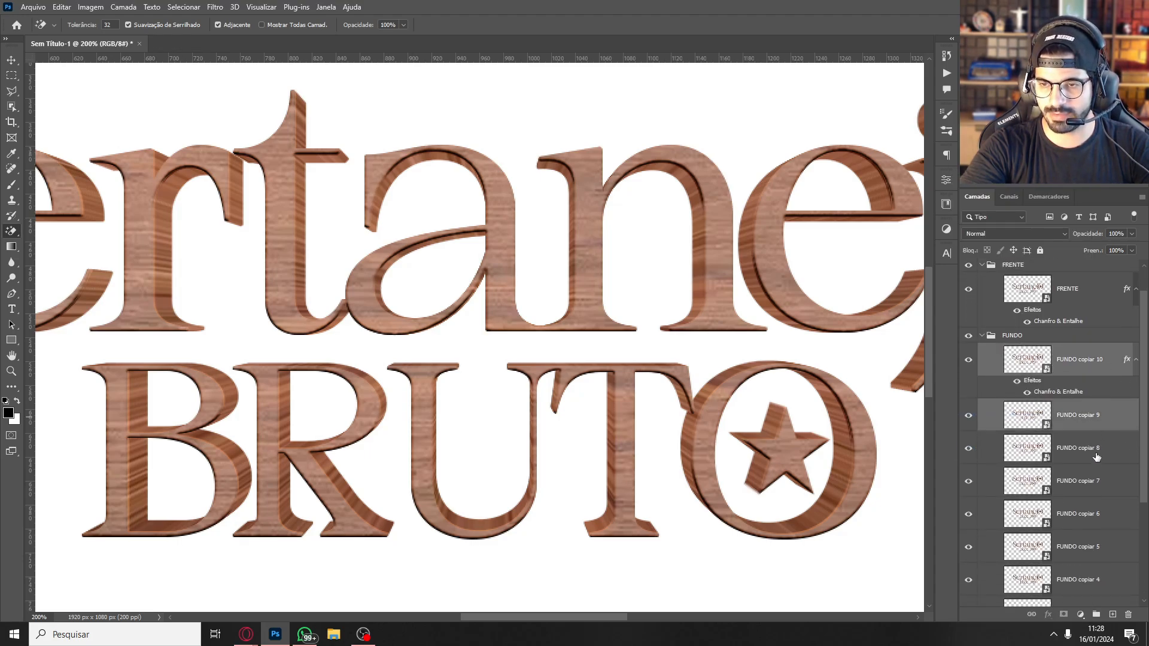
pyautogui.keyDown('shift'); pyautogui.click(1097, 457); pyautogui.keyUp('shift')
pyautogui.rightClick(1093, 451)
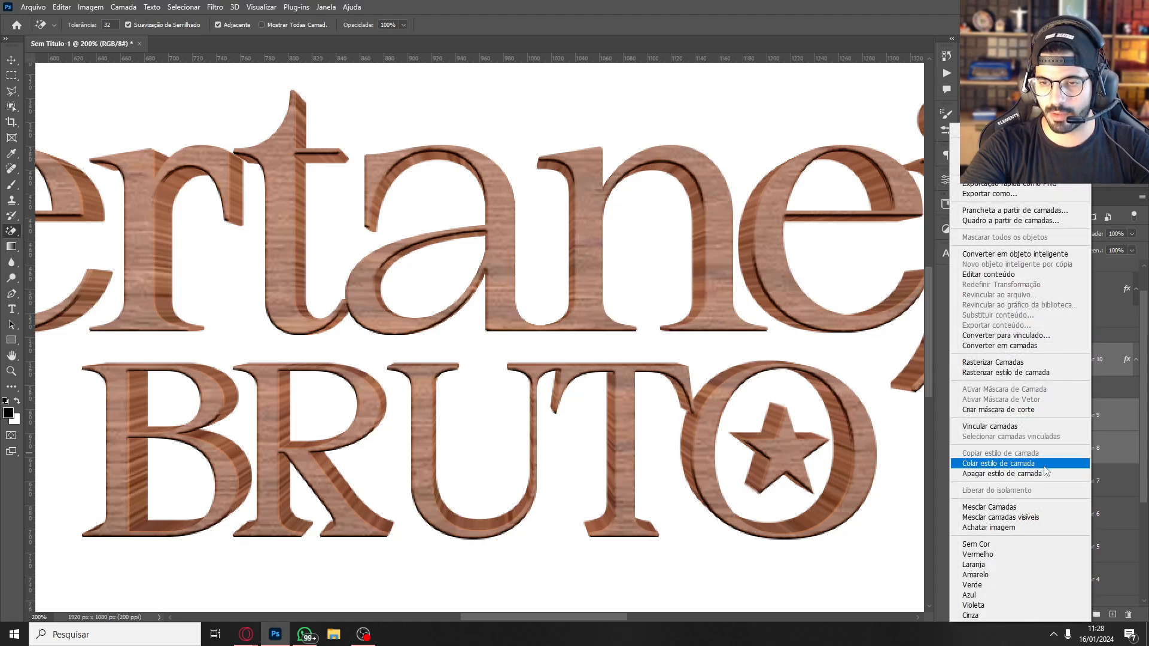
pyautogui.click(1101, 363)
pyautogui.click(1089, 364)
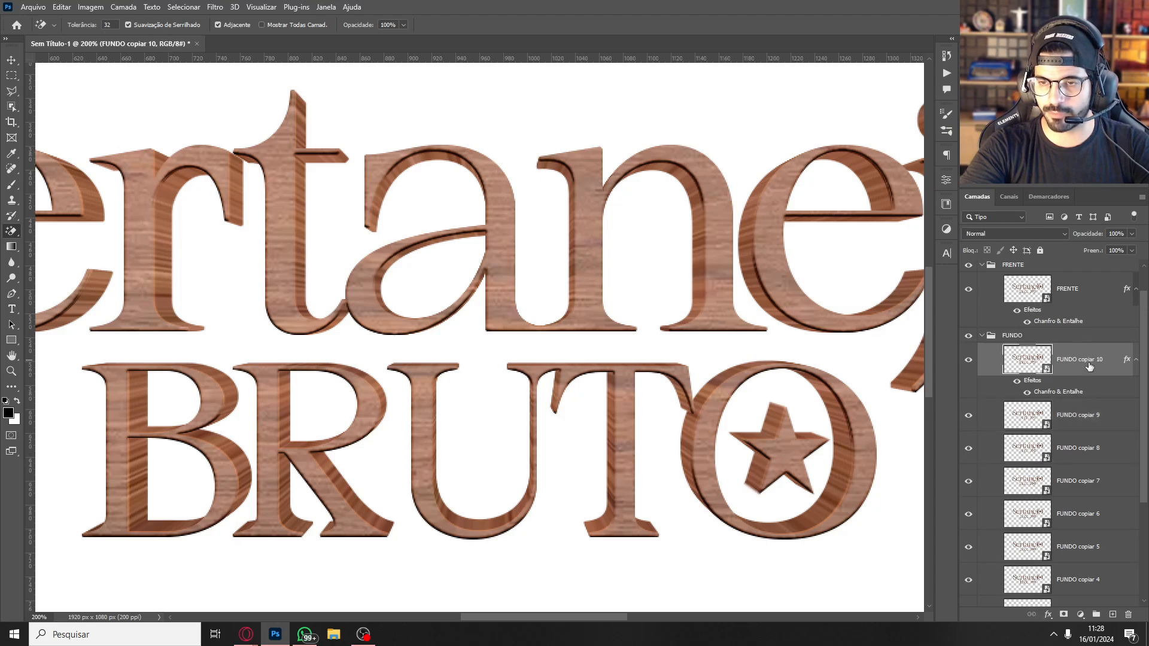
# Copy the layer style of FUNDO copiar 10 onto FUNDO copiar 9 and FUNDO copiar 8, and check the lettering
pyautogui.rightClick(1089, 366)
pyautogui.click(1034, 454)
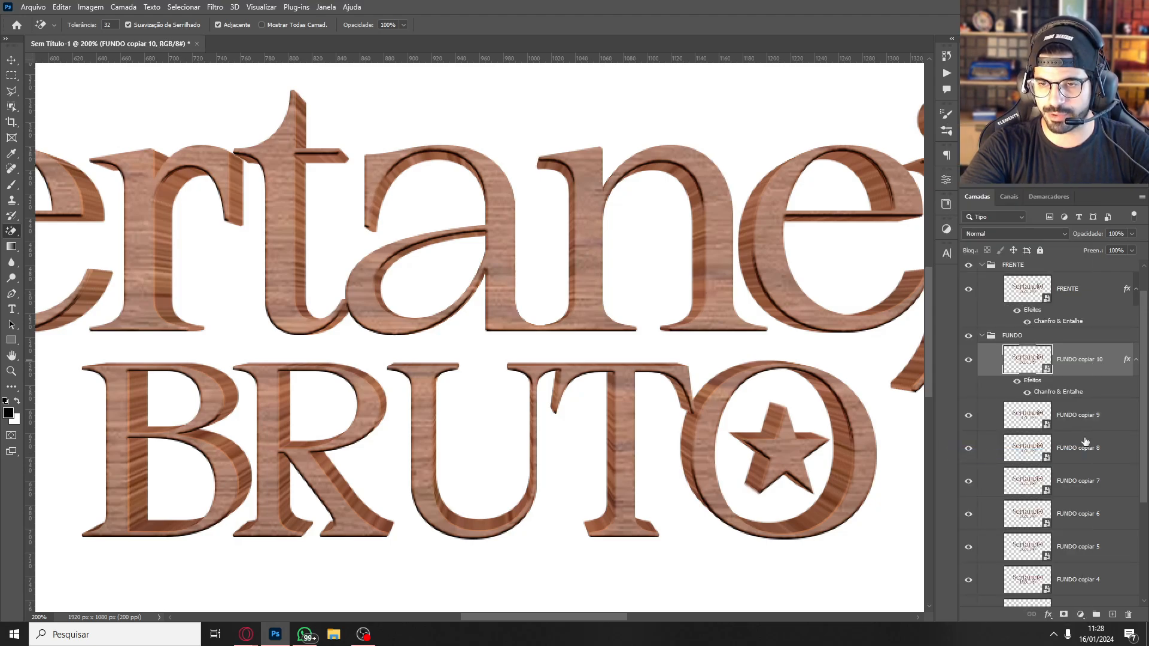
pyautogui.keyDown('shift'); pyautogui.click(1091, 451); pyautogui.keyUp('shift')
pyautogui.rightClick(1095, 450)
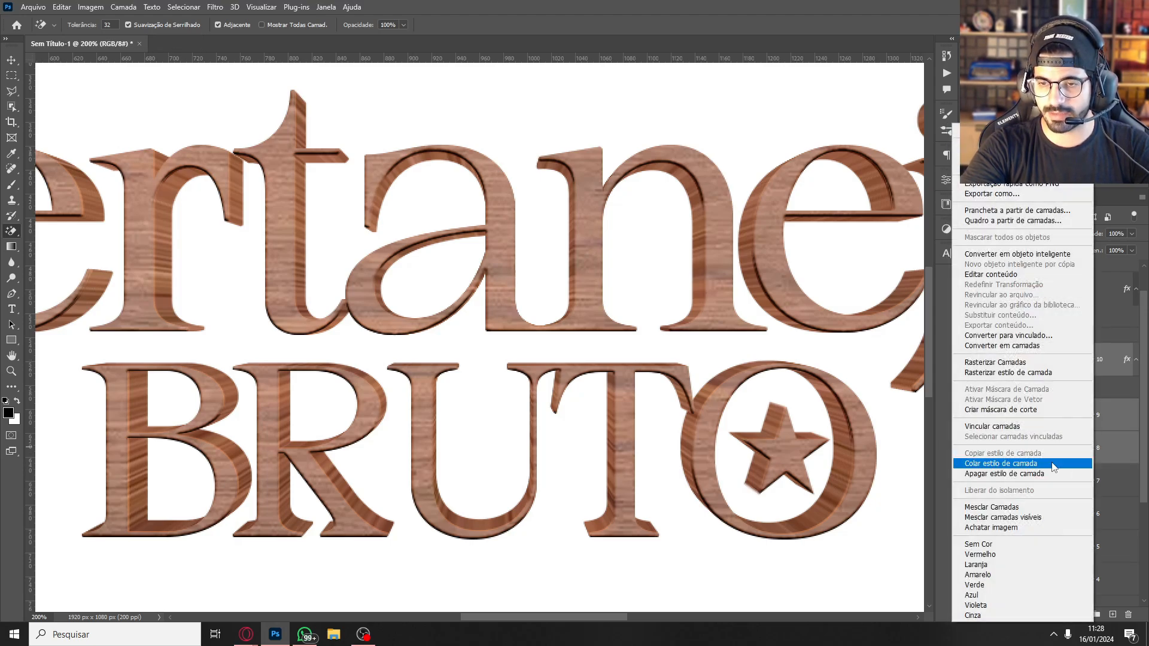
pyautogui.click(1035, 464)
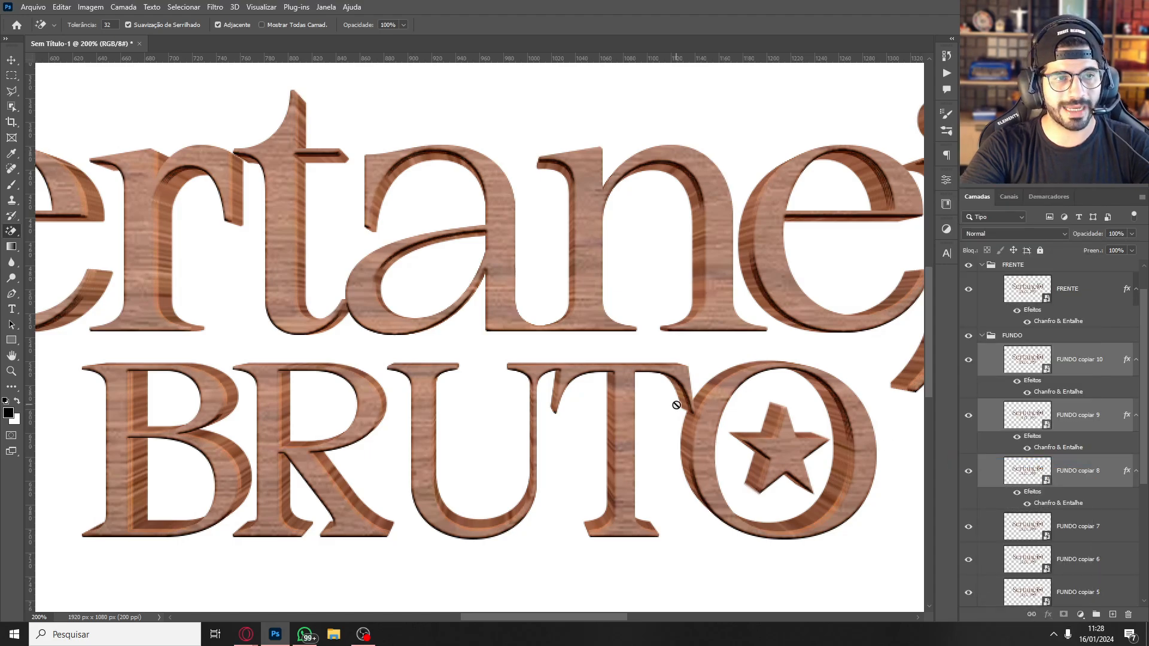
pyautogui.moveTo(221, 326); pyautogui.dragTo(358, 331)
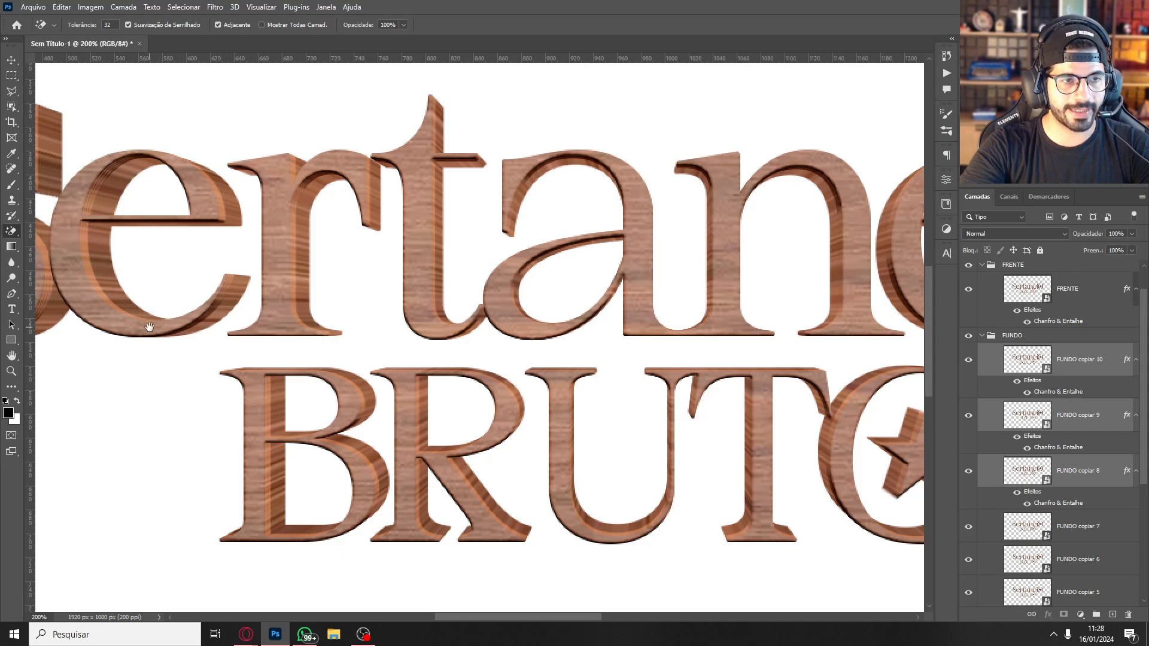
pyautogui.hotkey('ctrl', '0')
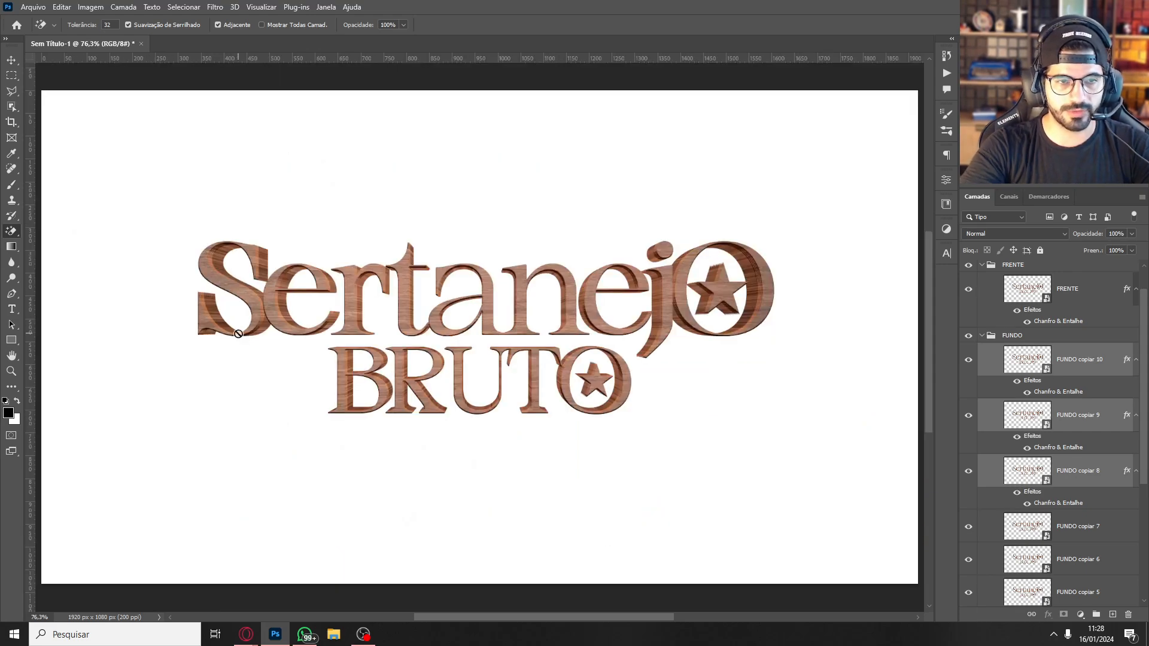
pyautogui.hotkey('ctrl', '1')
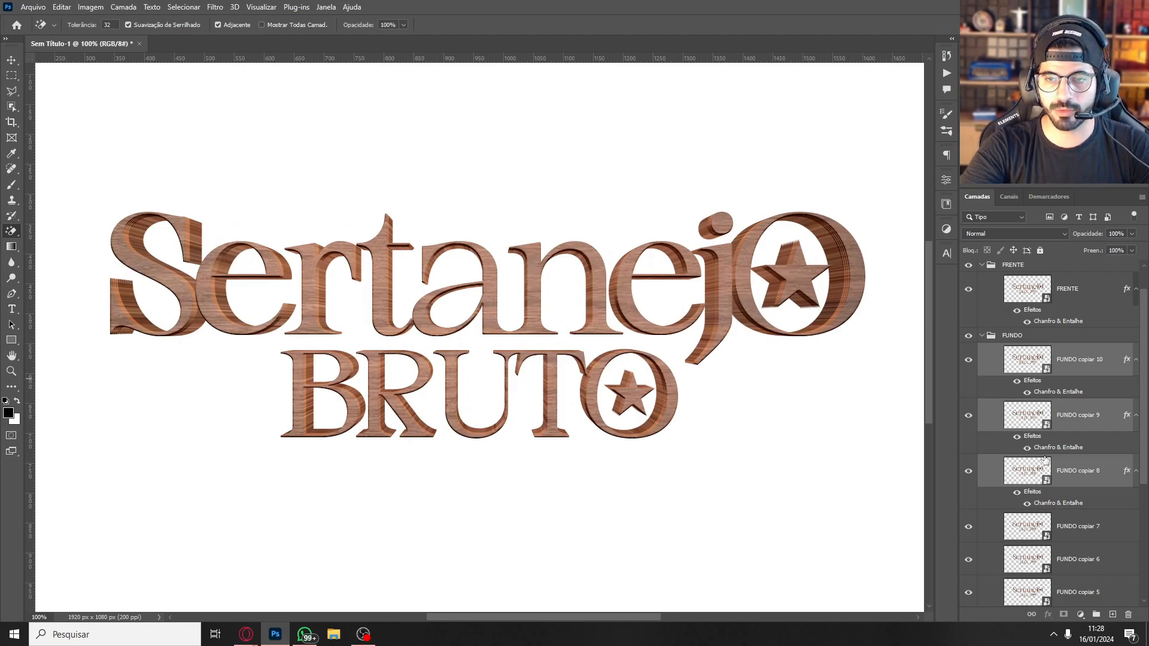
# Add a Bevel & Emboss (Chanfro & Entalhe) effect to FUNDO copiar 7 with the wavy descending-slope gloss contour
pyautogui.click(1078, 527)
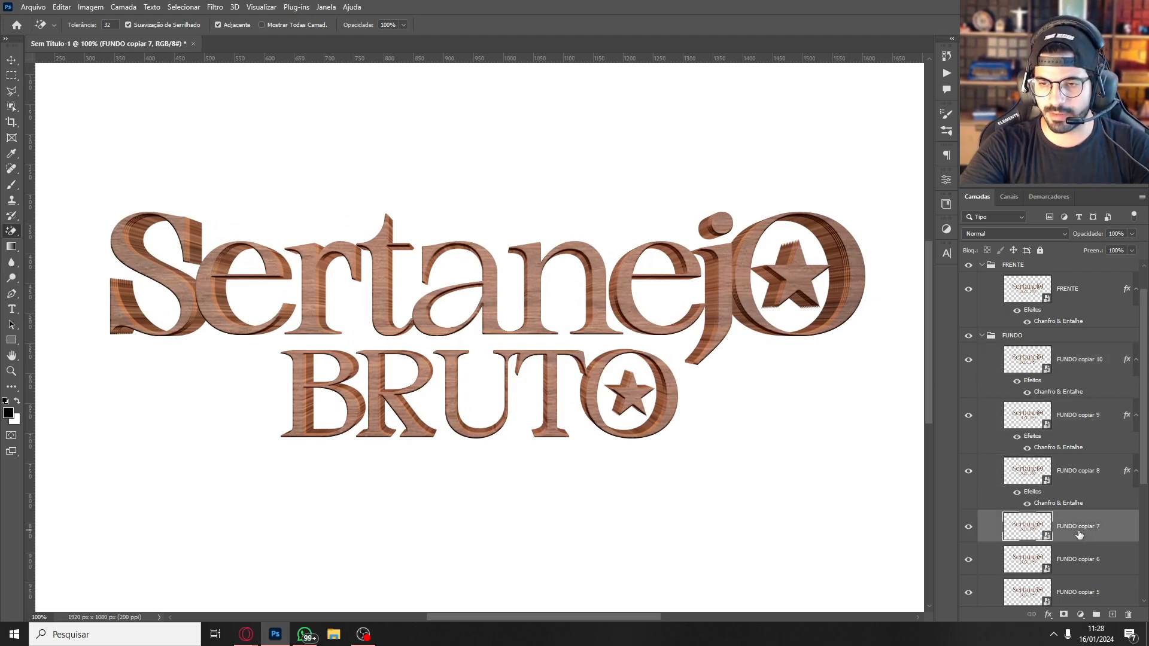
pyautogui.click(1044, 614)
pyautogui.click(1065, 519)
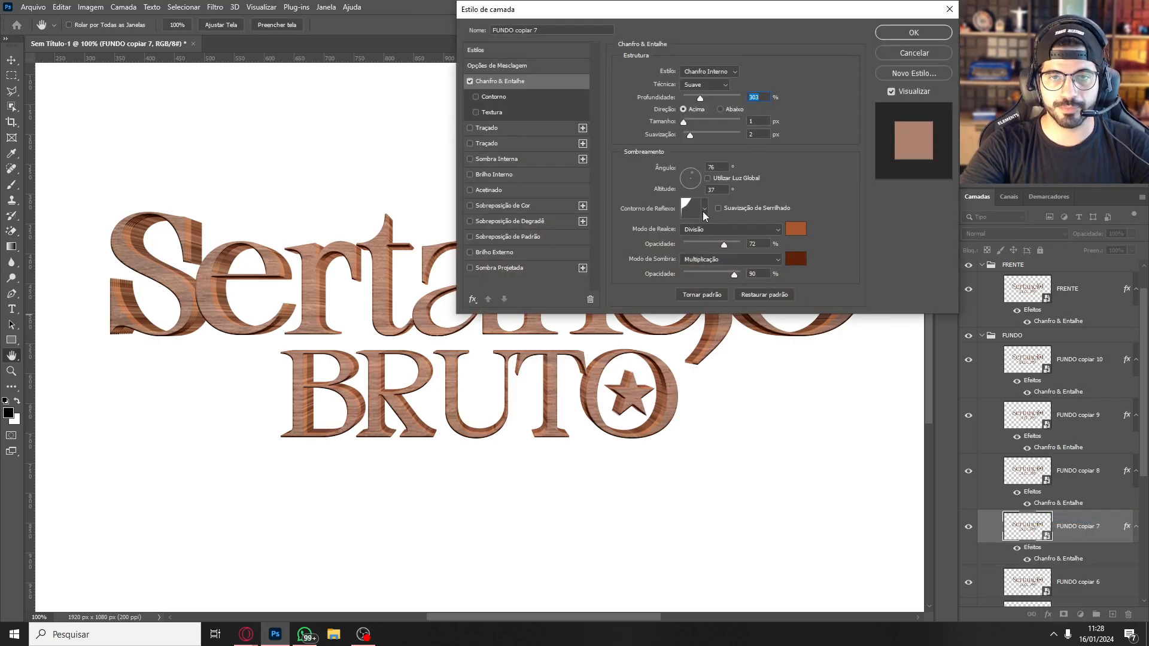
pyautogui.click(703, 210)
pyautogui.click(688, 257)
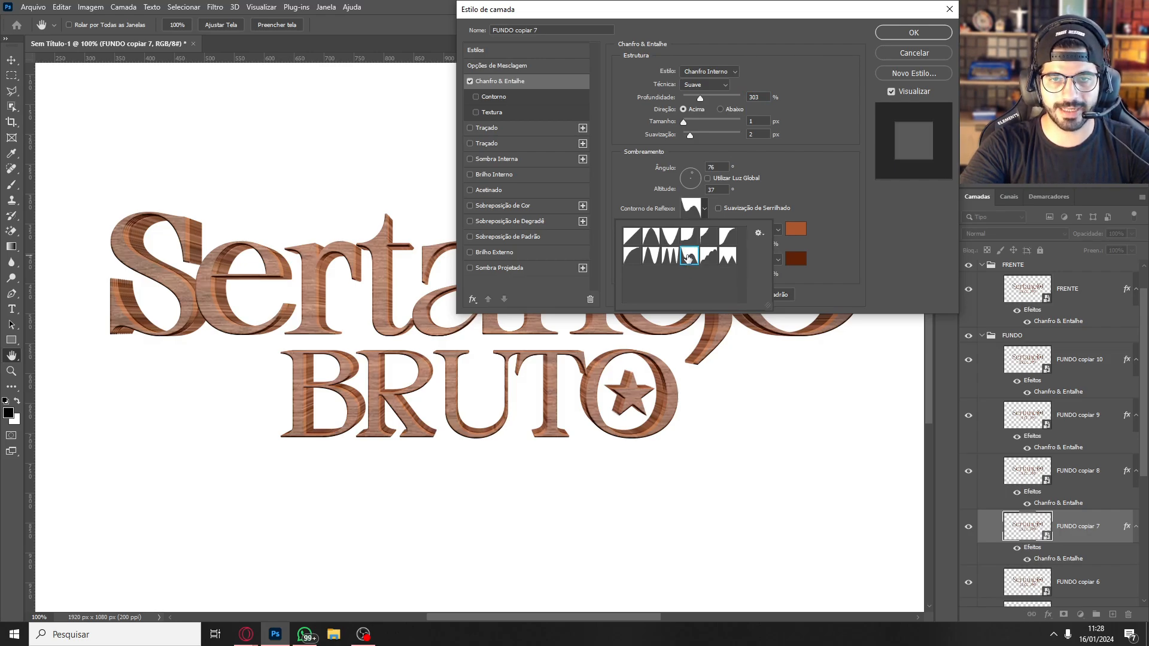
pyautogui.click(907, 33)
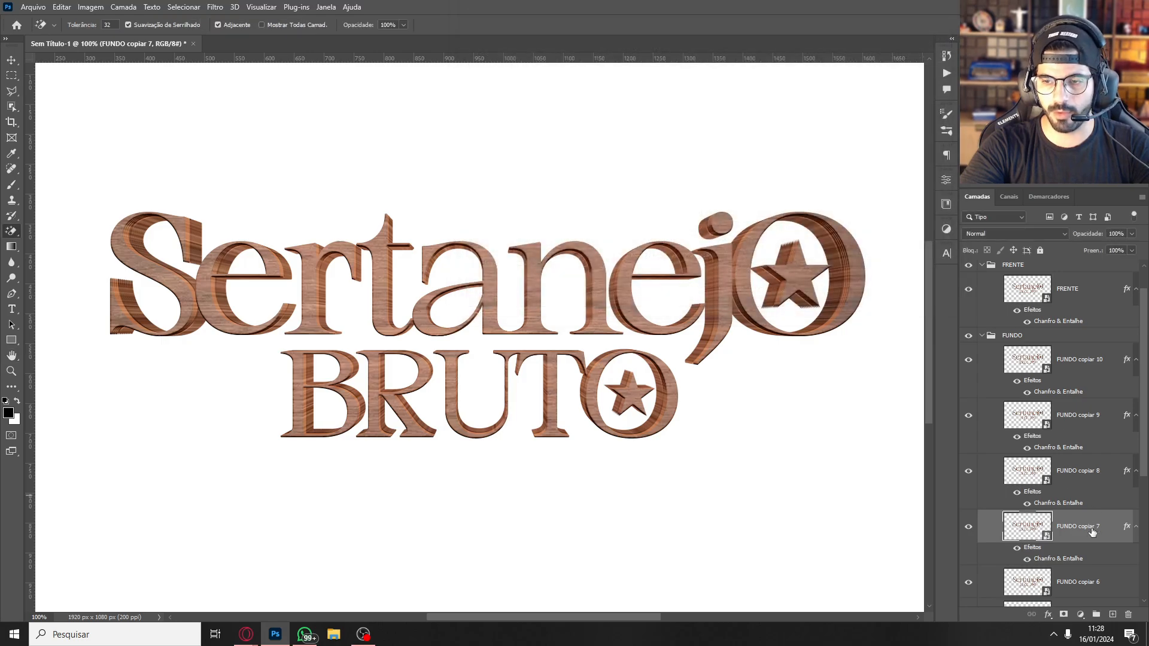
# Copy the layer style of FUNDO copiar 7 onto FUNDO copiar 6 and FUNDO copiar 5
pyautogui.rightClick(1094, 529)
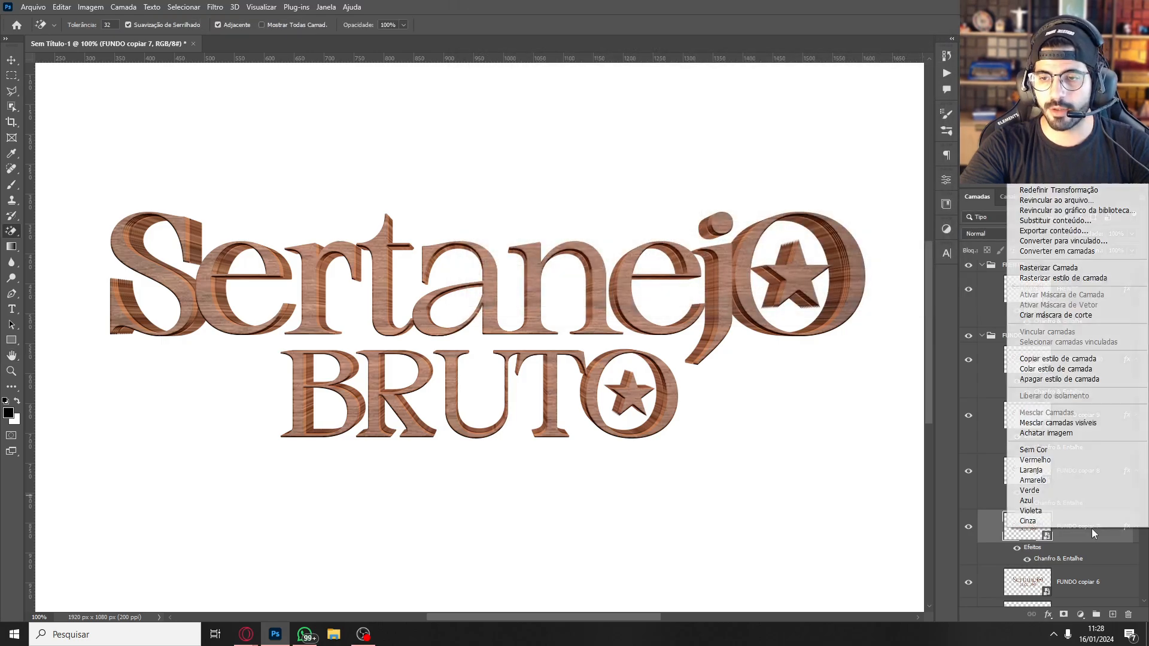
pyautogui.click(1093, 359)
pyautogui.scroll(-1, 1147, 436)
pyautogui.scroll(-1, 1104, 449)
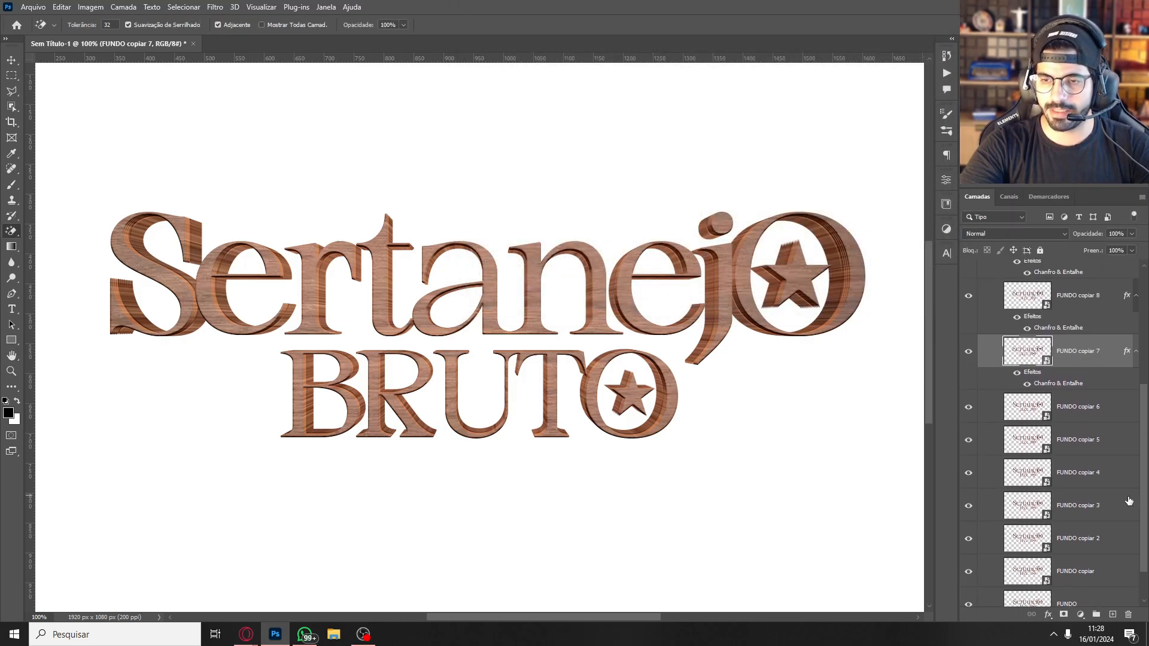
pyautogui.keyDown('shift'); pyautogui.click(1104, 443); pyautogui.keyUp('shift')
pyautogui.rightClick(1104, 446)
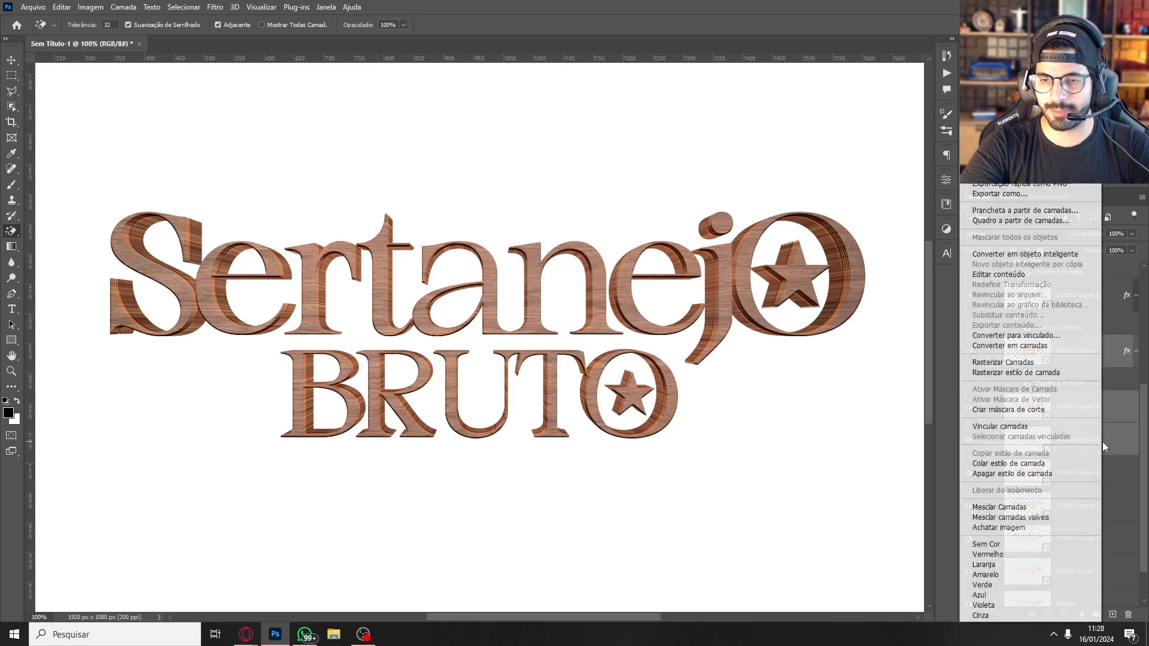
pyautogui.click(1045, 464)
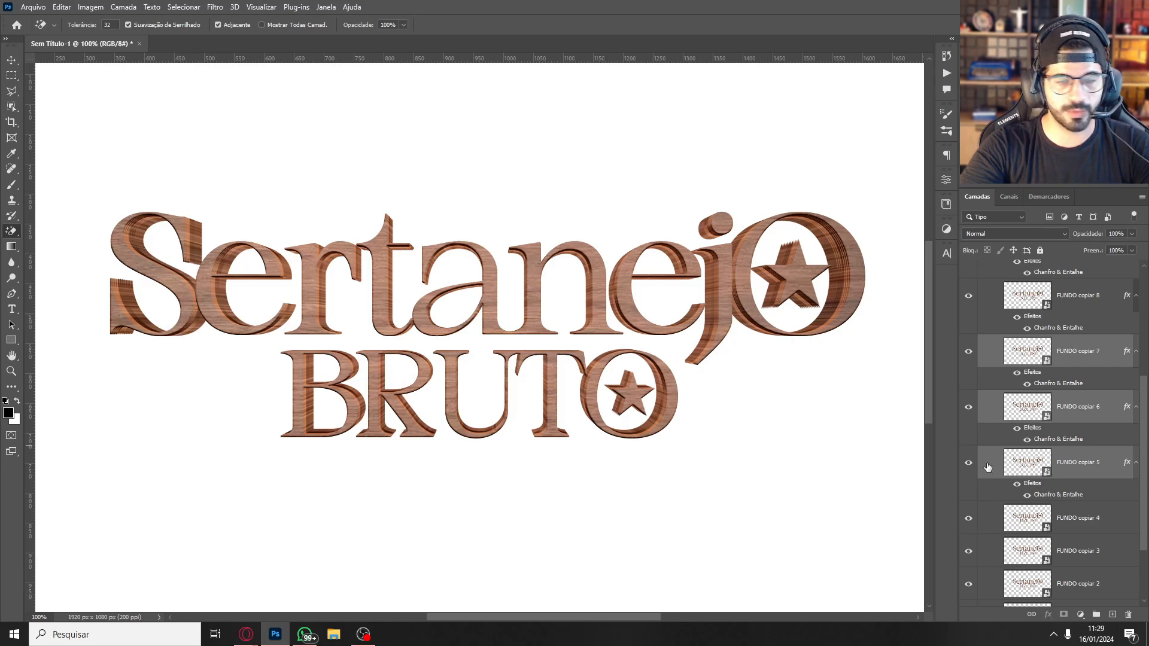
pyautogui.moveTo(1146, 411); pyautogui.dragTo(1142, 372)
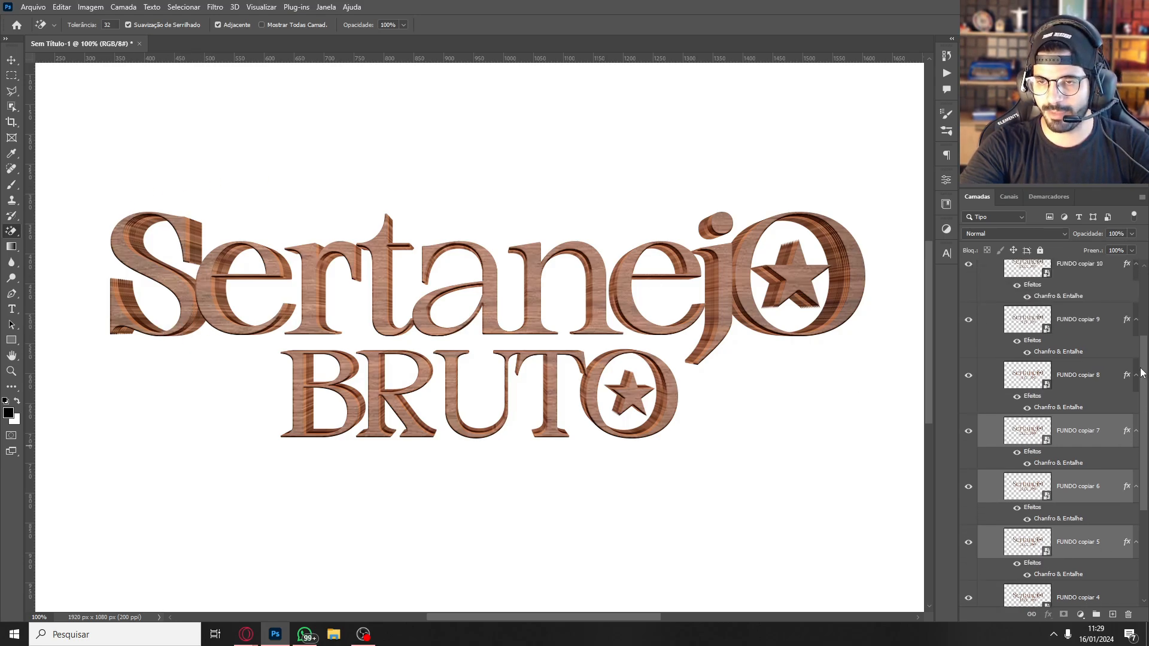
pyautogui.click(1101, 387)
pyautogui.scroll(2, 1101, 383)
pyautogui.keyDown('shift'); pyautogui.click(1100, 335); pyautogui.keyUp('shift')
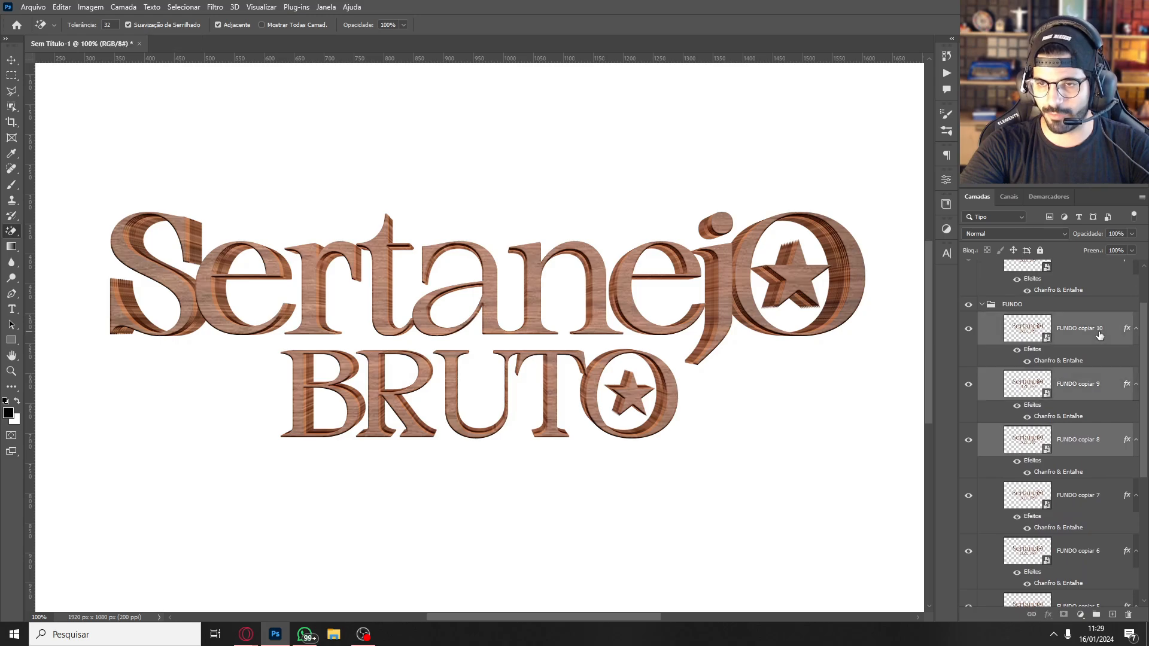
pyautogui.rightClick(1099, 335)
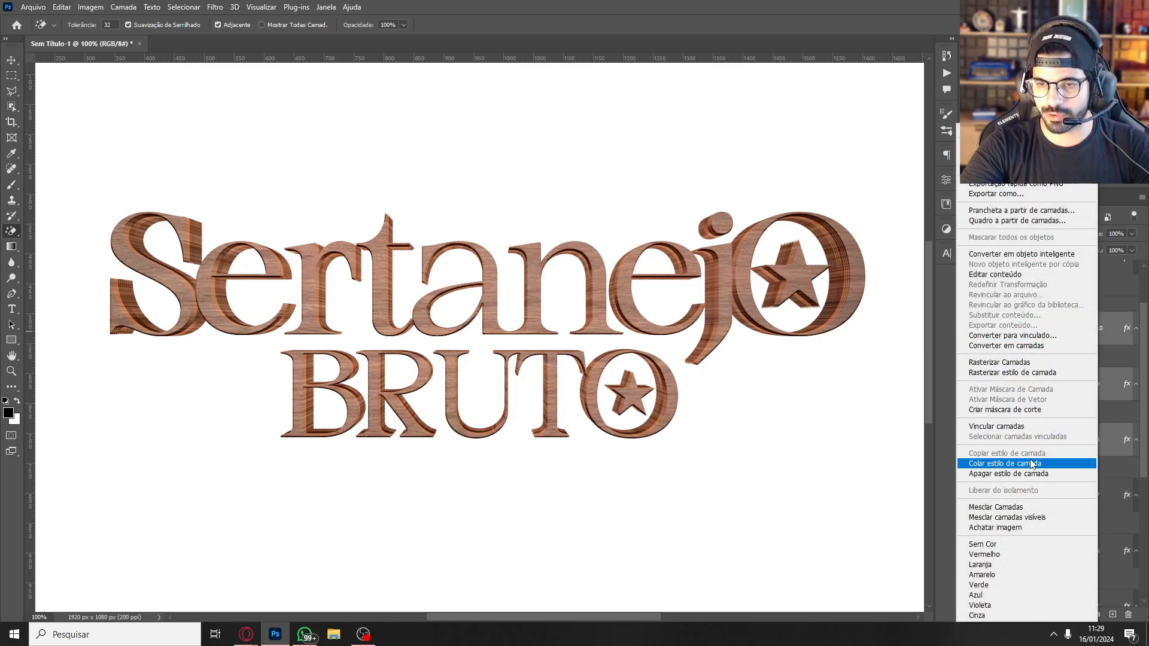
pyautogui.click(1107, 325)
pyautogui.rightClick(1101, 326)
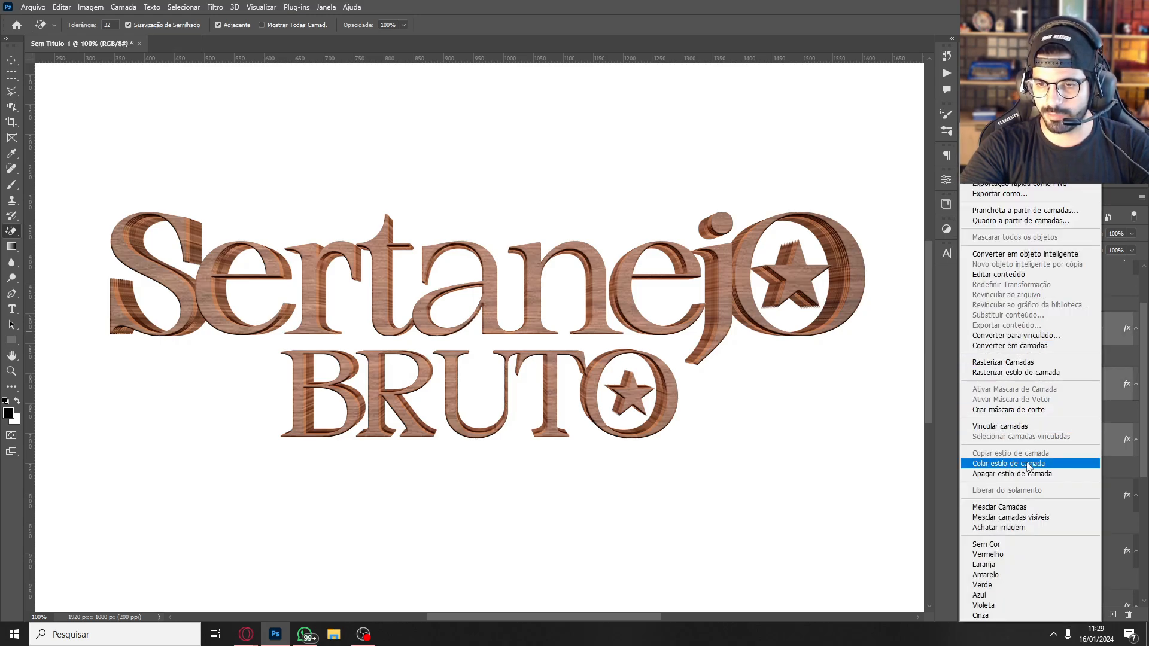
pyautogui.click(1114, 326)
# Copy the layer style of FUNDO copiar 10 onto FUNDO copiar 4, FUNDO copiar 3 and FUNDO copiar 2
pyautogui.click(1097, 330)
pyautogui.rightClick(1086, 332)
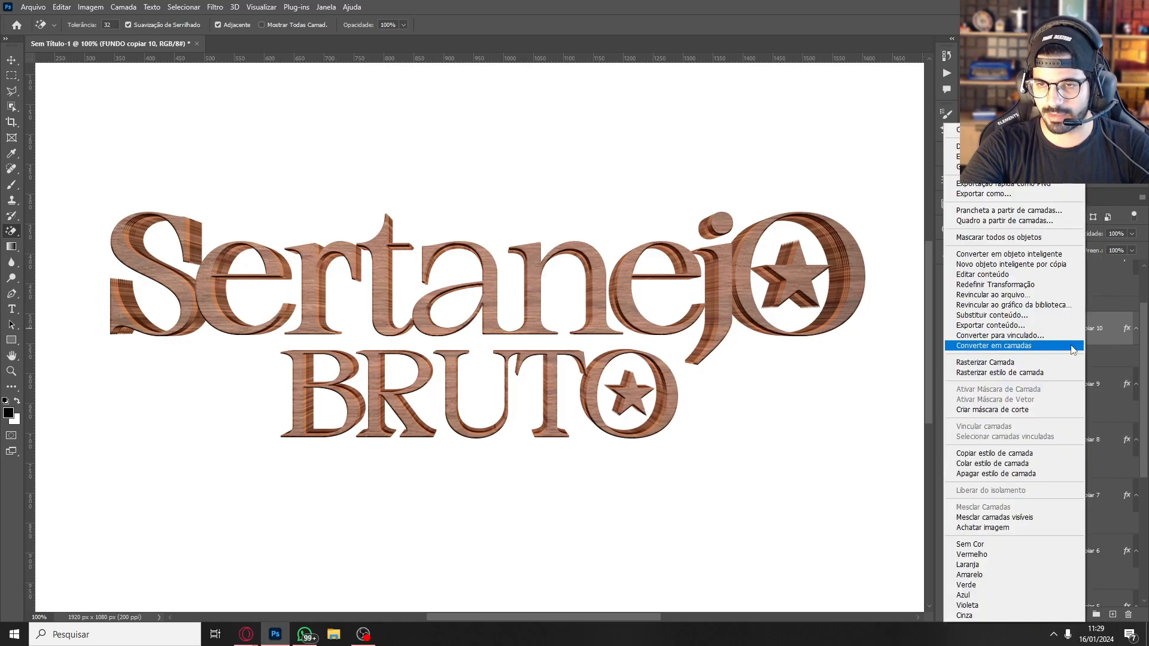
pyautogui.click(1016, 456)
pyautogui.scroll(-6, 1091, 515)
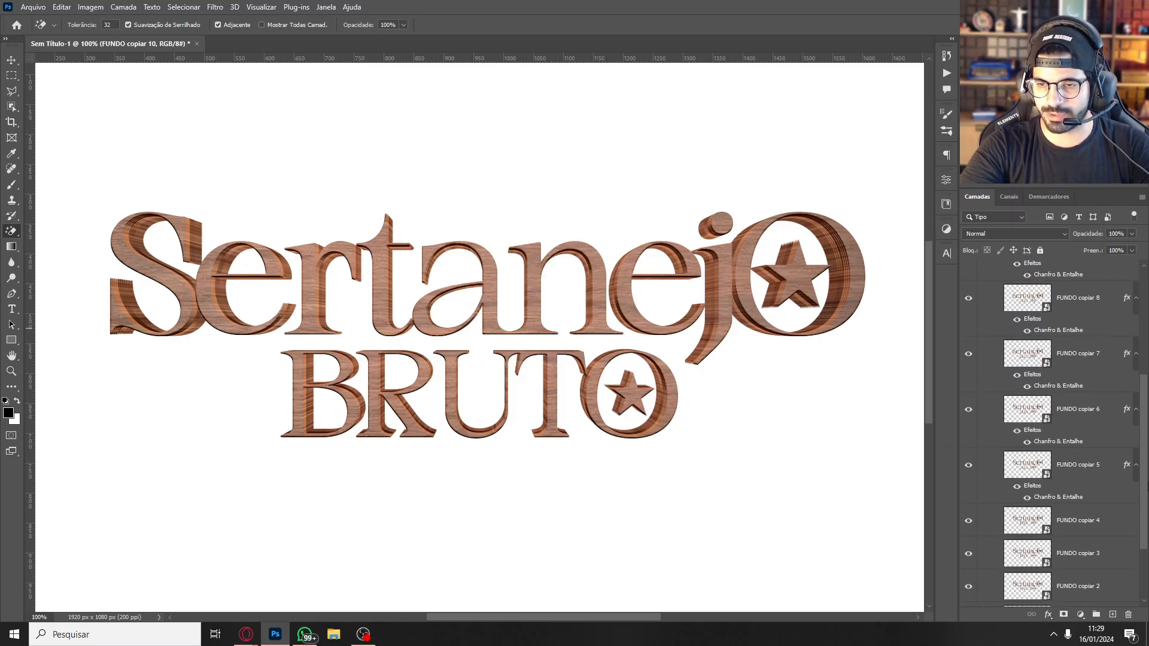
pyautogui.click(1095, 430)
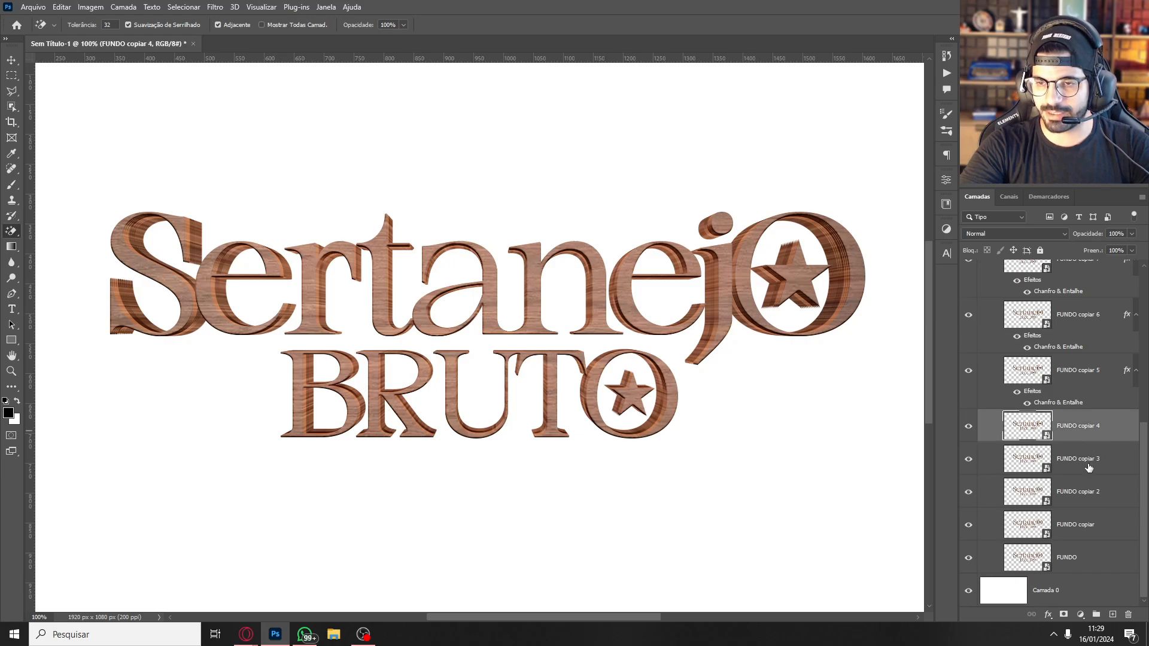
pyautogui.keyDown('shift'); pyautogui.click(1089, 492); pyautogui.keyUp('shift')
pyautogui.rightClick(1089, 434)
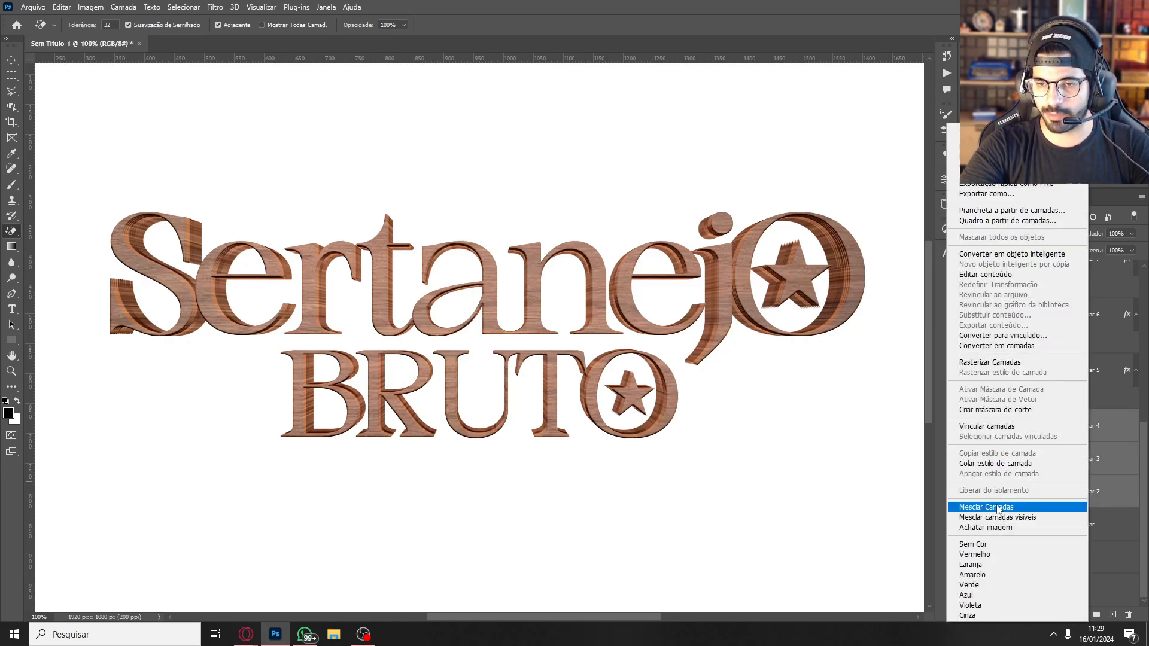
pyautogui.click(1006, 464)
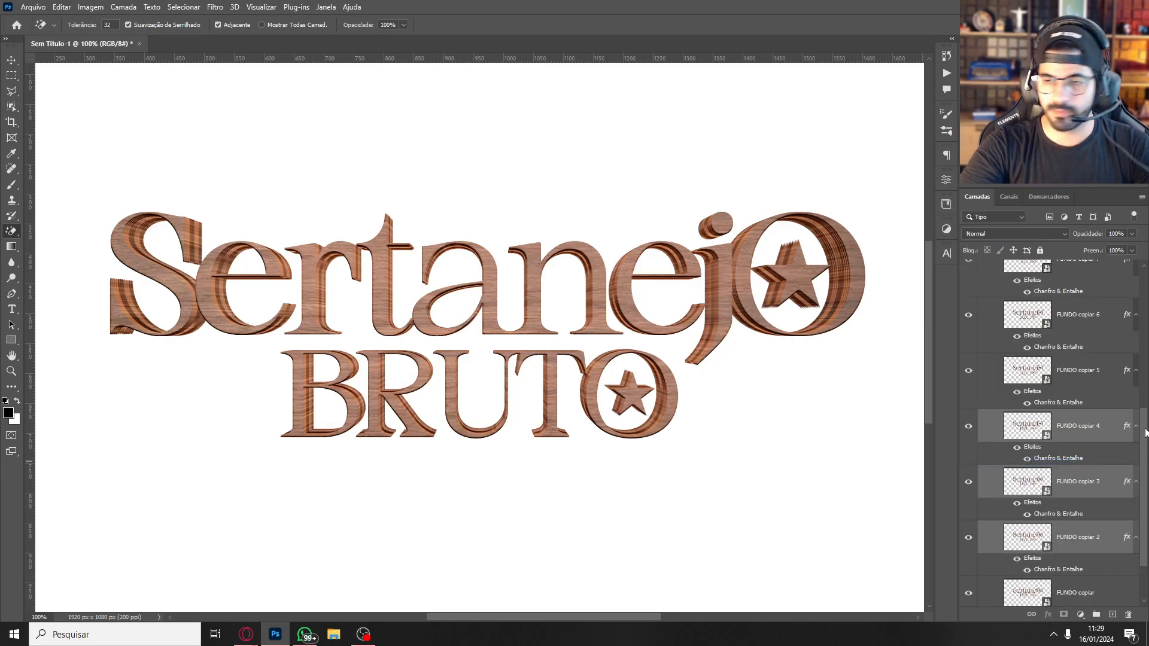
# Copy the layer style of FUNDO copiar 7 onto the FUNDO copiar and FUNDO layers, and check the whole logo
pyautogui.scroll(3, 1095, 413)
pyautogui.rightClick(1082, 368)
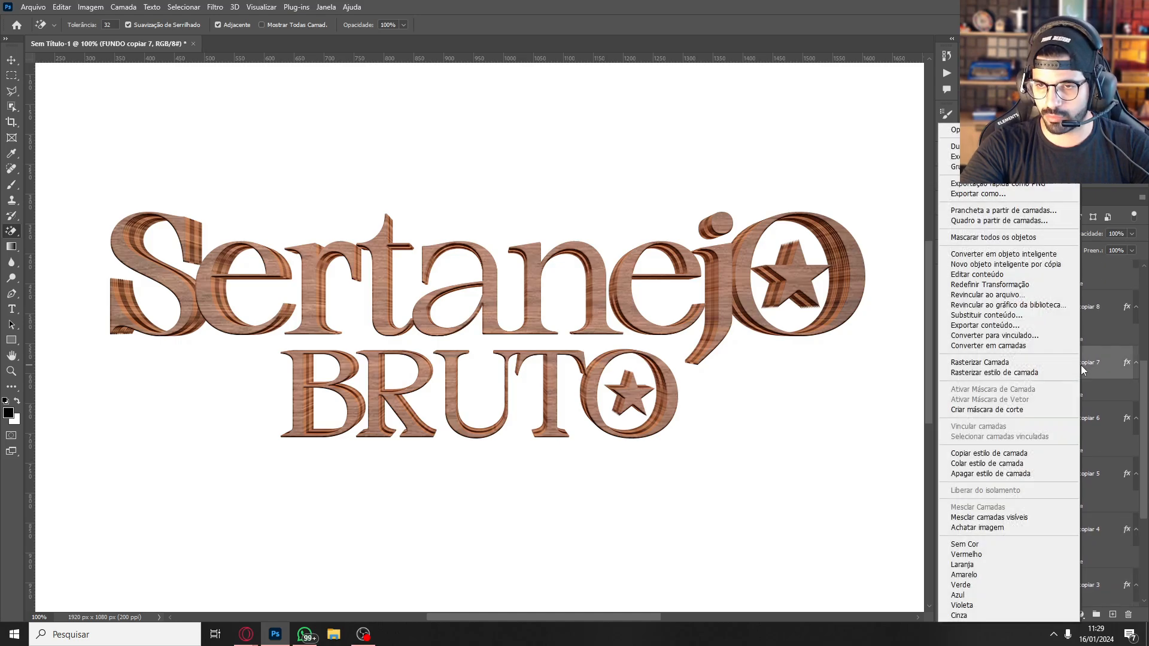
pyautogui.click(986, 453)
pyautogui.scroll(-3, 1054, 431)
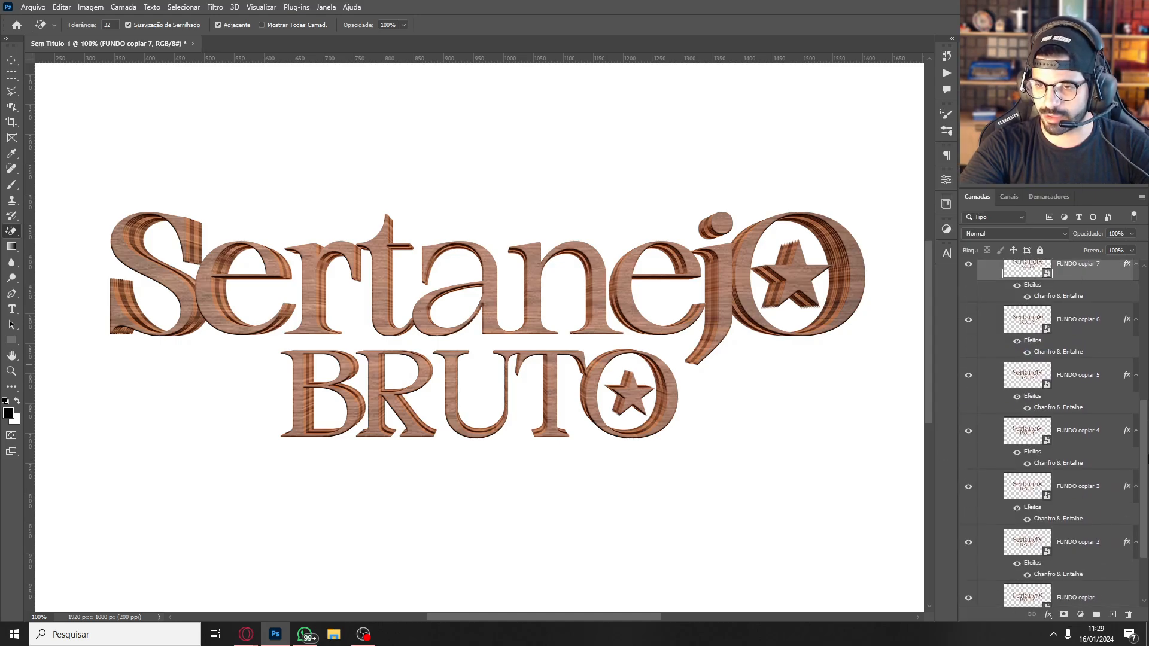
pyautogui.click(1084, 526)
pyautogui.keyDown('shift'); pyautogui.click(1071, 557); pyautogui.keyUp('shift')
pyautogui.rightClick(1084, 527)
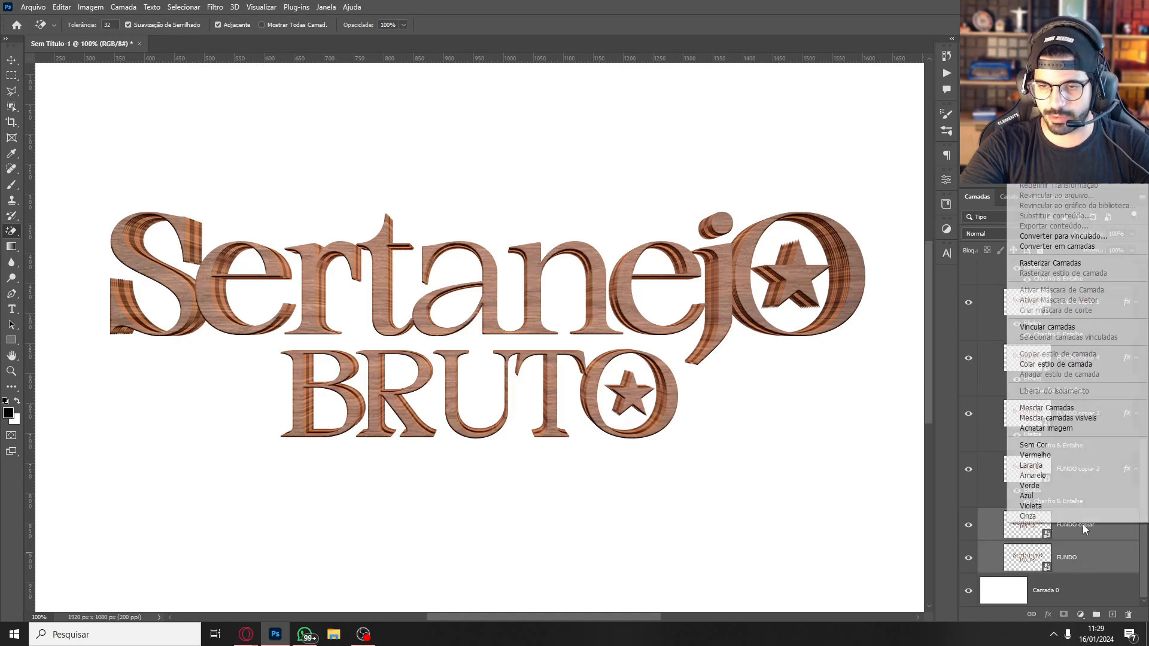
pyautogui.click(1080, 365)
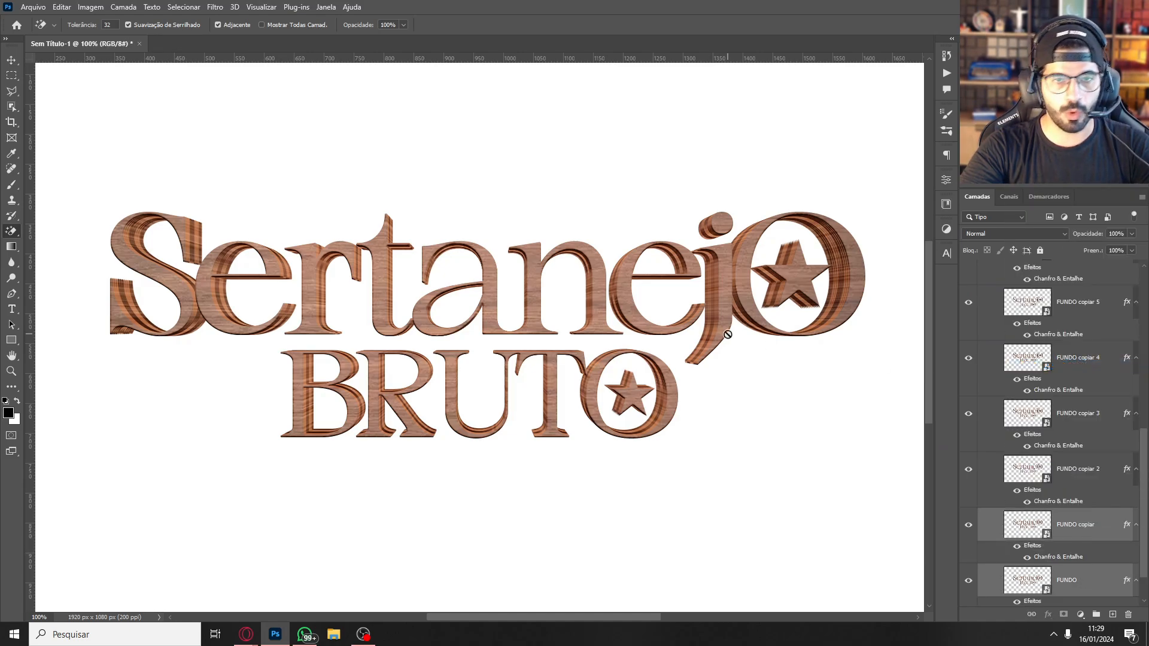
pyautogui.hotkey('ctrl', '0')
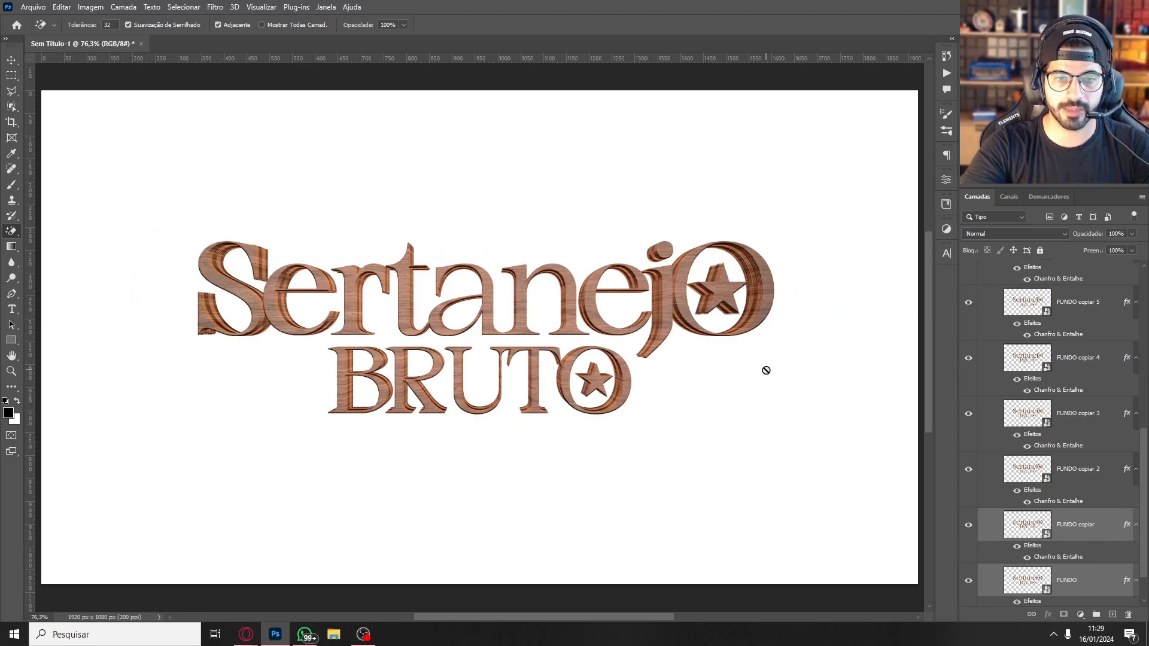
# Add a Drop Shadow (Sombra Projetada) effect to the FRENTE group and set its blend mode to Normal
pyautogui.scroll(8, 1145, 486)
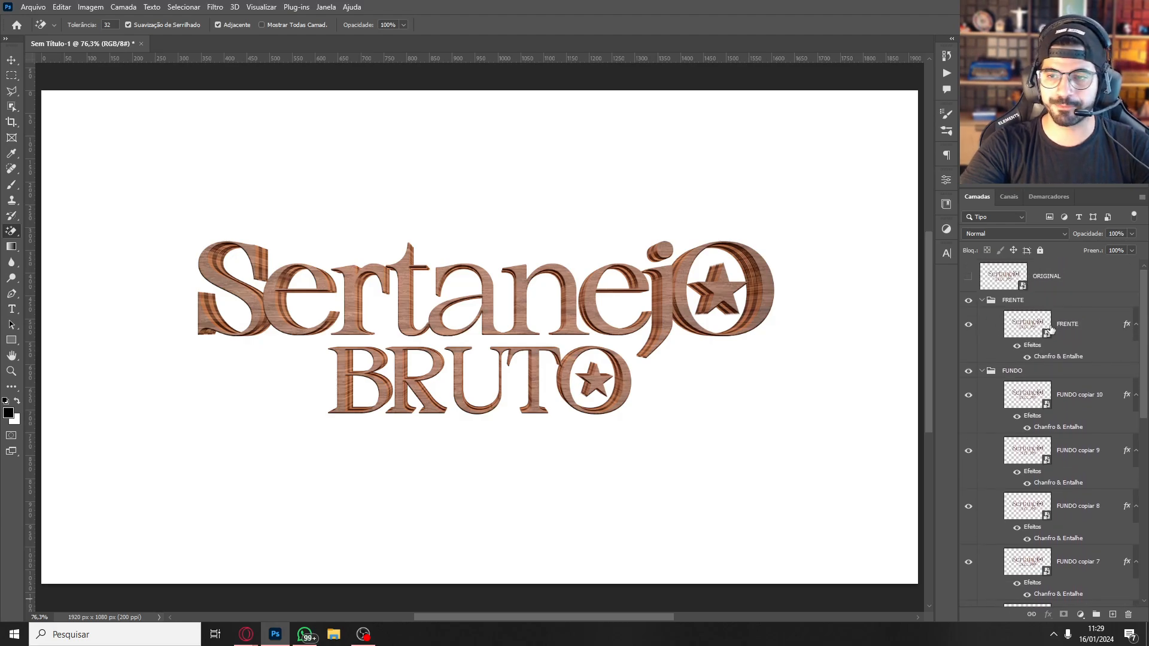
pyautogui.click(1071, 335)
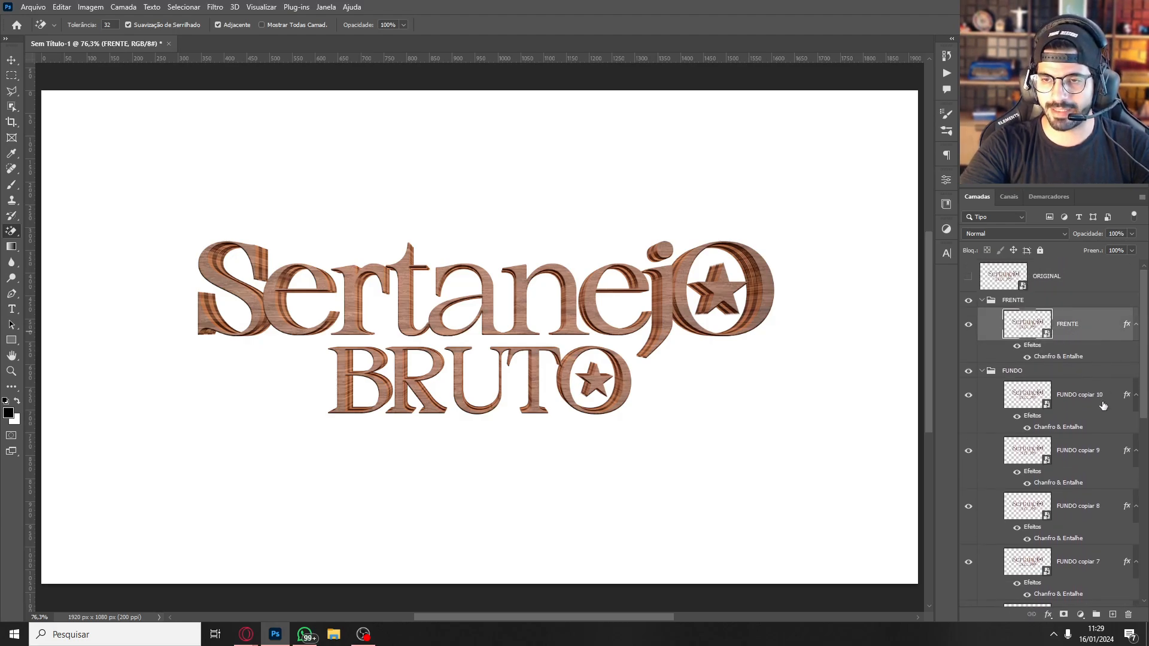
pyautogui.click(1015, 301)
pyautogui.click(981, 300)
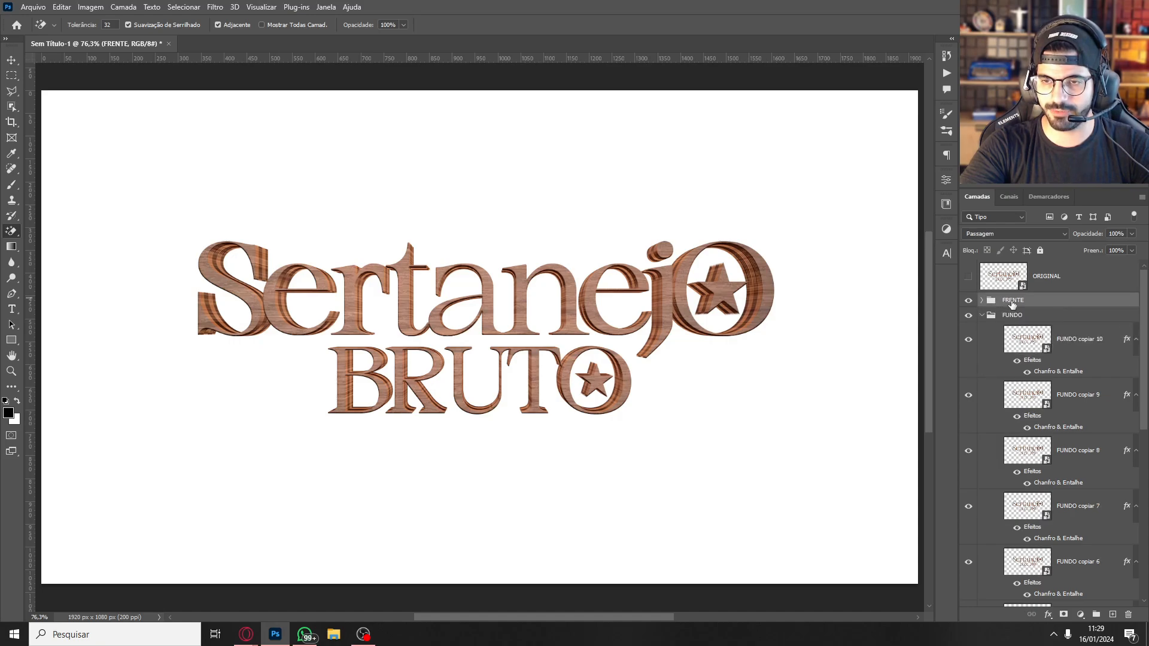
pyautogui.click(1047, 615)
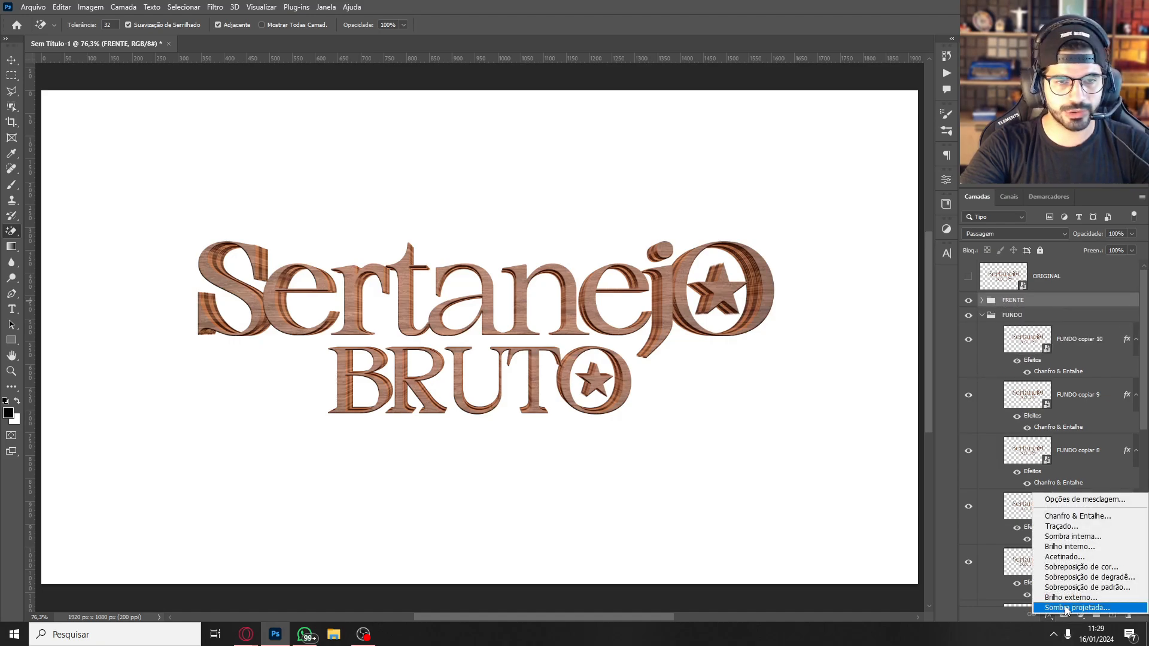
pyautogui.click(1066, 607)
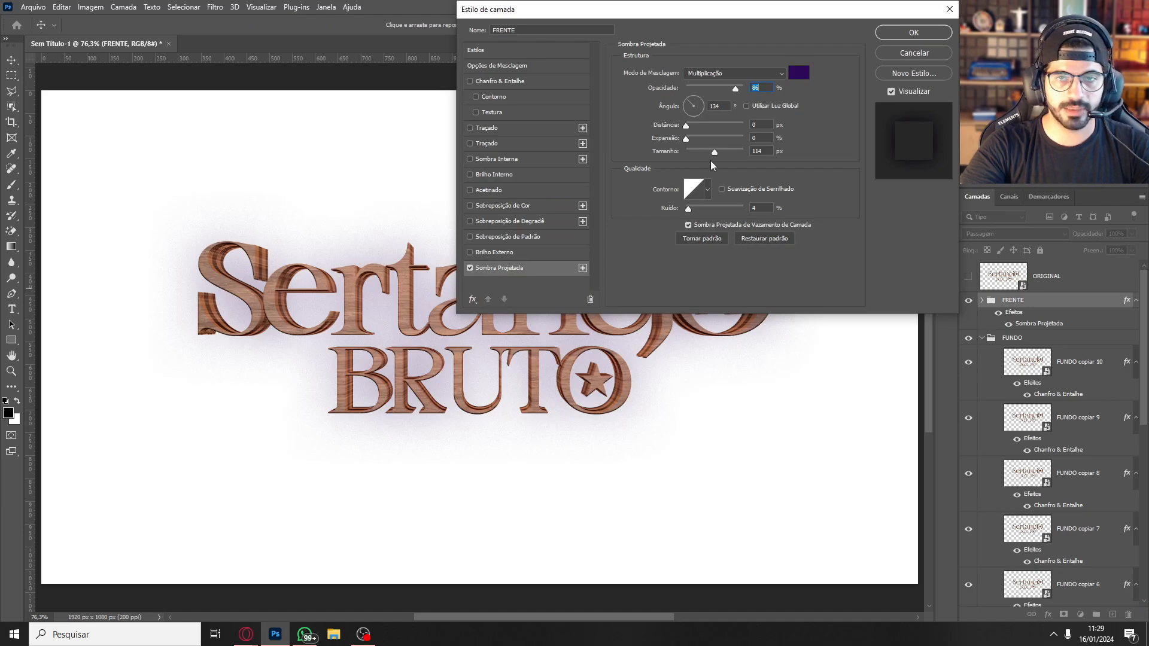
pyautogui.click(709, 76)
pyautogui.click(709, 82)
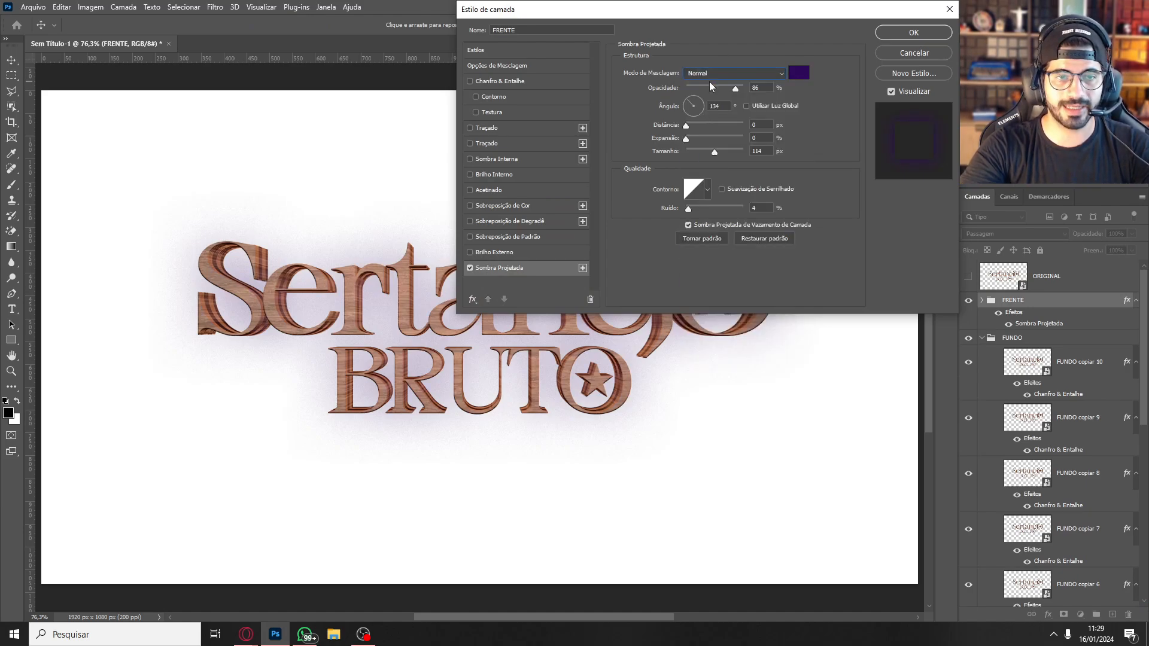
# Set the FRENTE group's shadow colour to dark brown 382419, sampled from the wood lettering
pyautogui.click(798, 73)
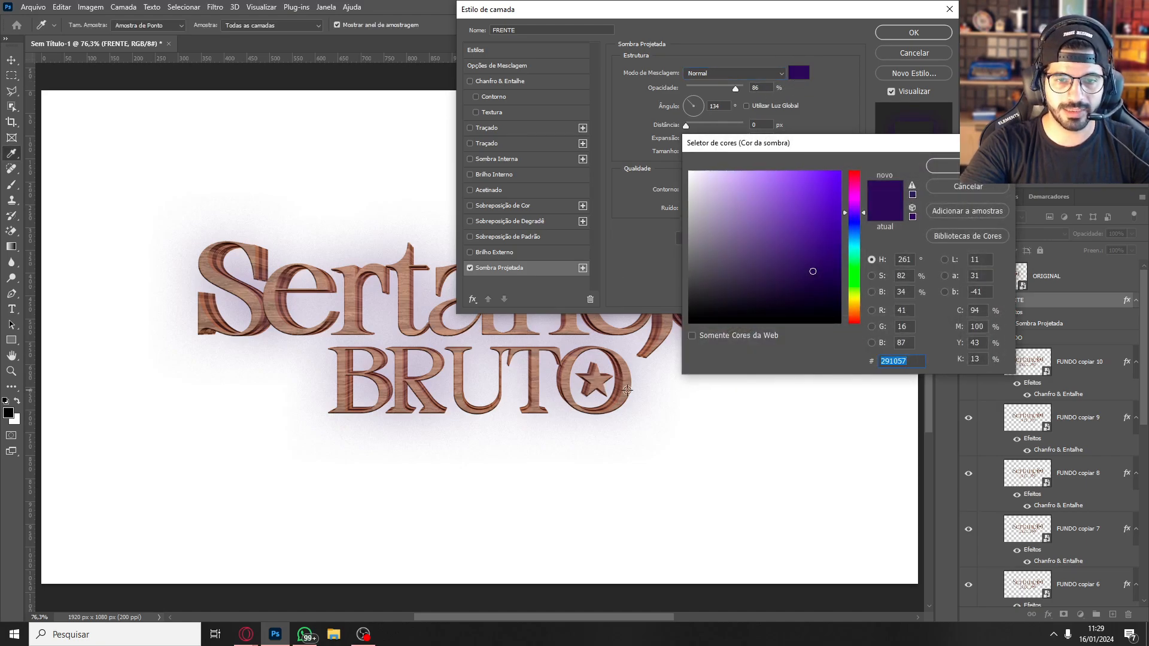
pyautogui.write('0e0e0e')
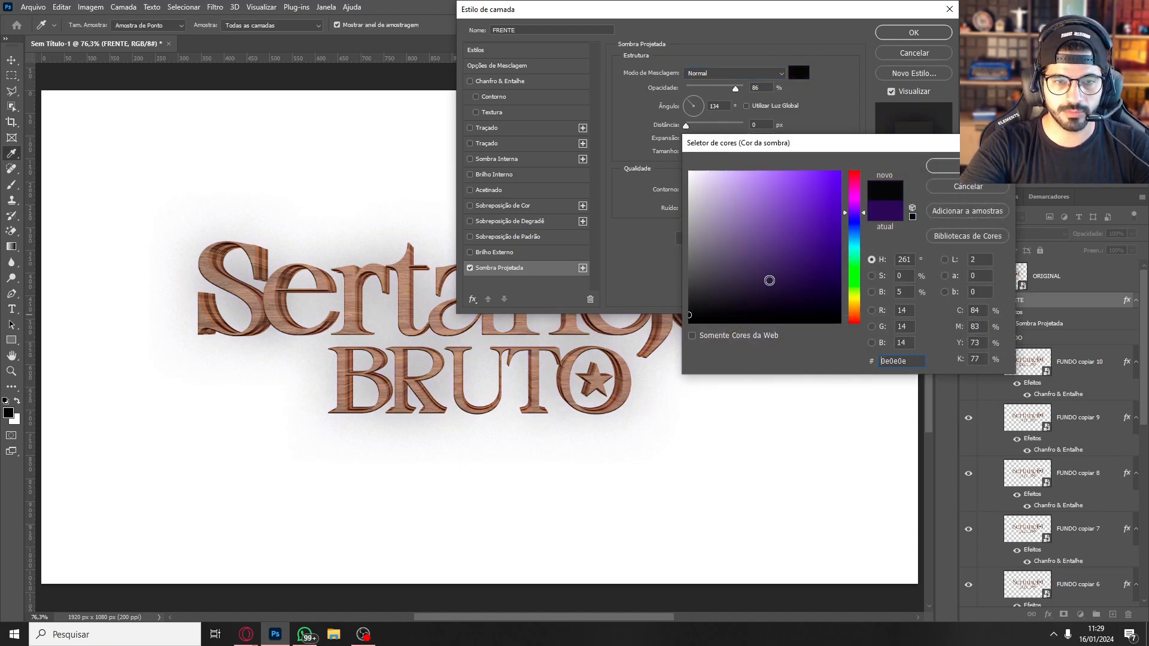
pyautogui.click(618, 398)
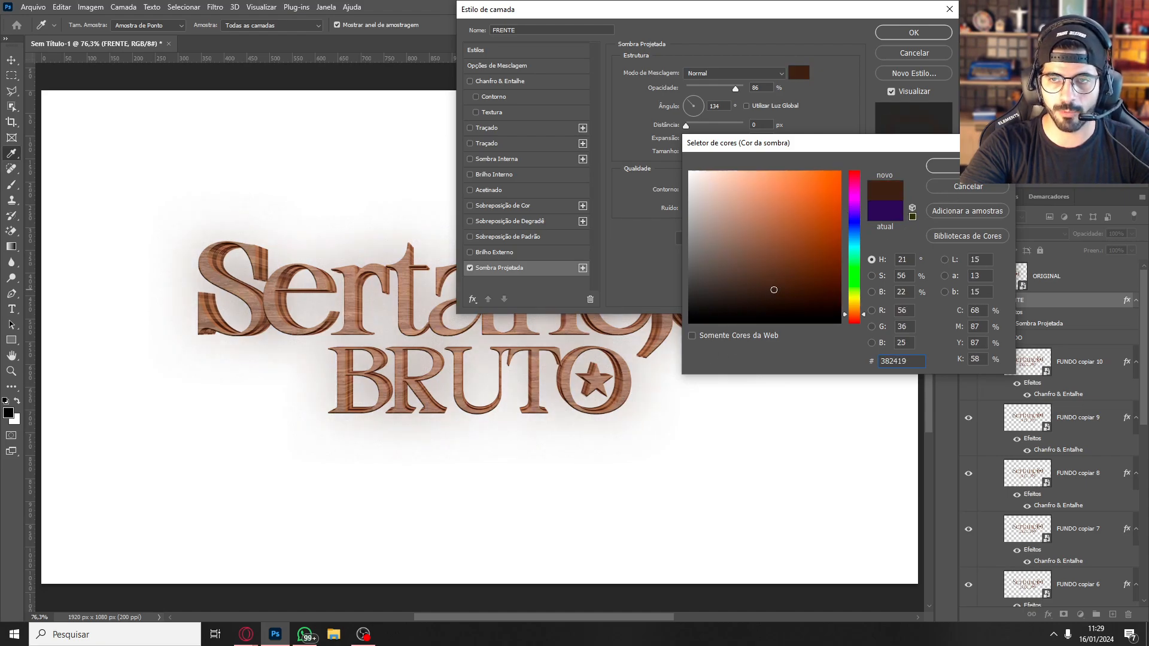
pyautogui.press('Return')
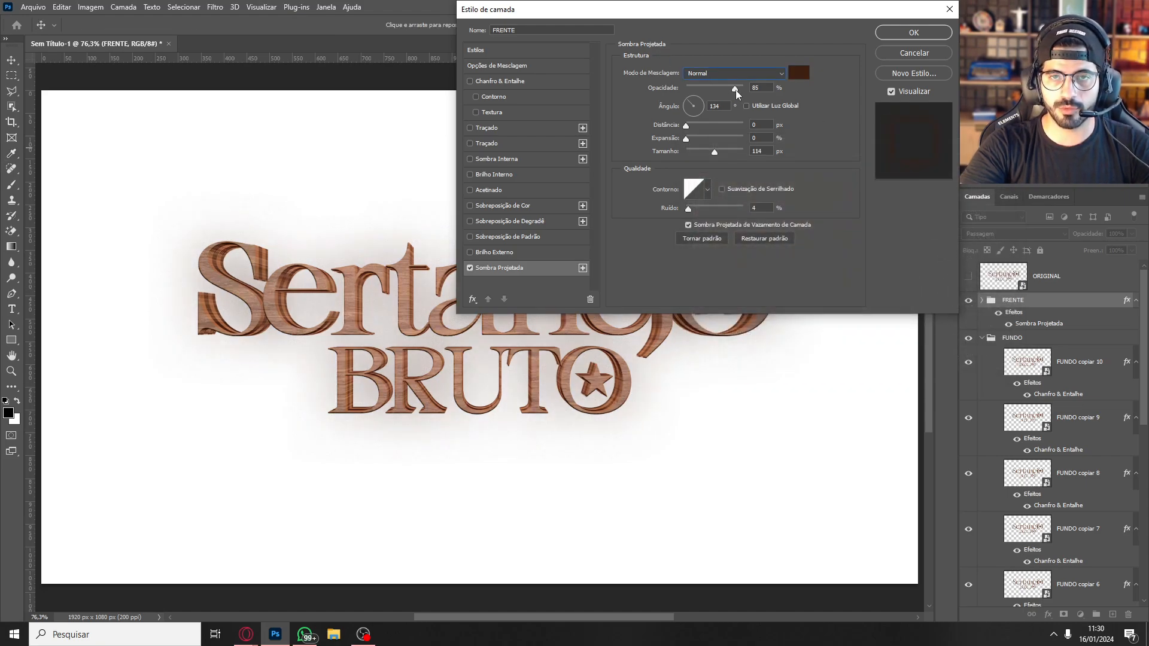
# Set the FRENTE group's drop shadow to 100% opacity and a size of 8 px
pyautogui.moveTo(736, 90); pyautogui.dragTo(751, 90)
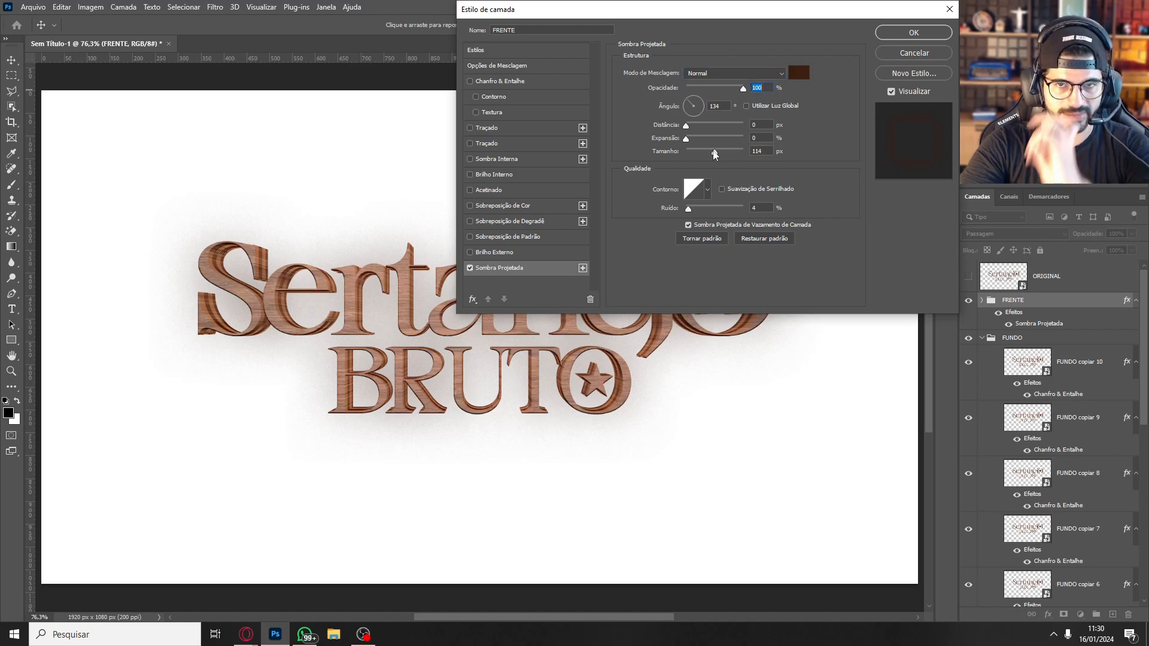
pyautogui.moveTo(712, 153); pyautogui.dragTo(693, 156)
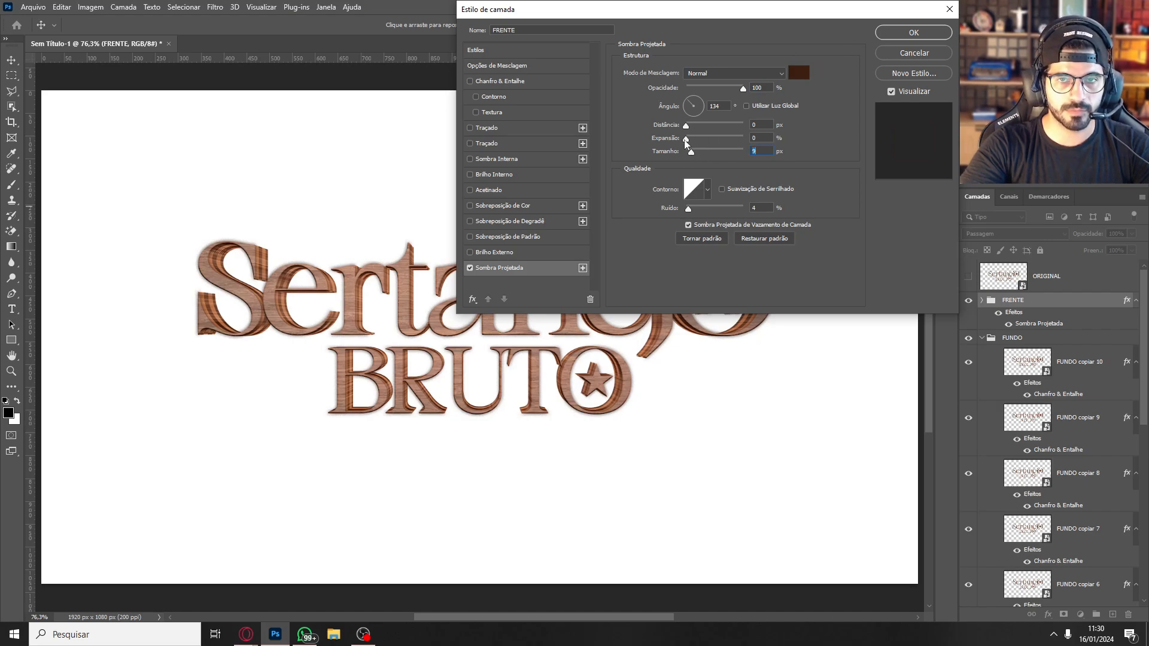
pyautogui.moveTo(689, 150); pyautogui.dragTo(693, 158)
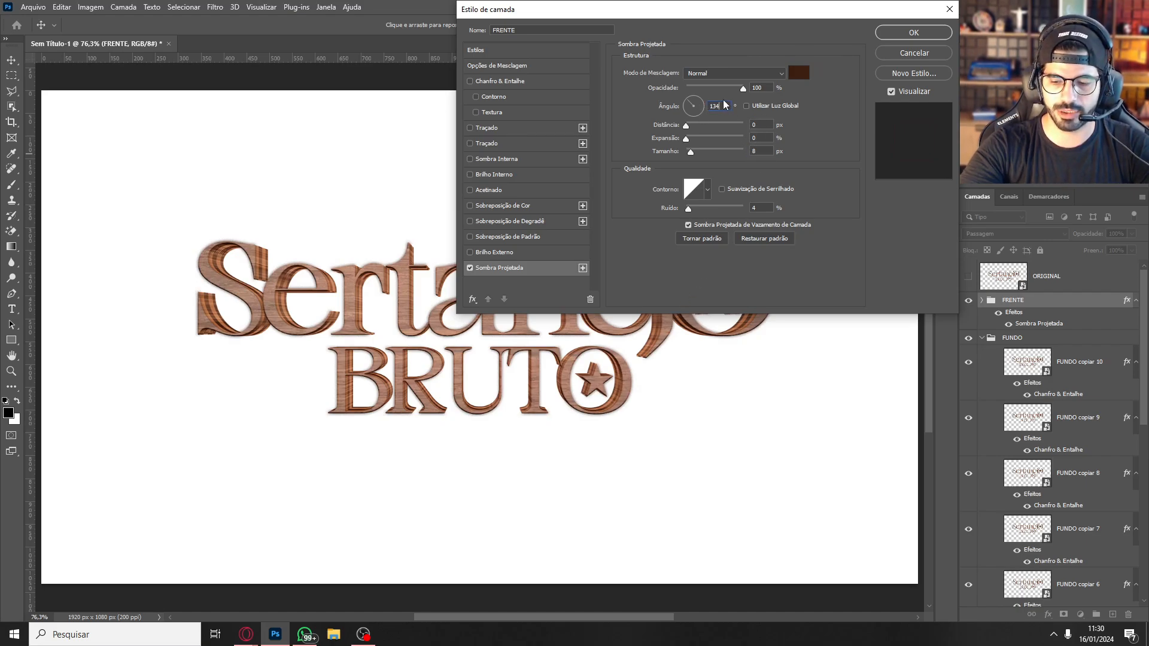
# Apply the FRENTE drop shadow with a 90° angle, 2 px distance and 0% noise, and compare the logo with and without it
pyautogui.doubleClick(723, 106)
pyautogui.write('90')
pyautogui.moveTo(686, 128); pyautogui.dragTo(688, 130)
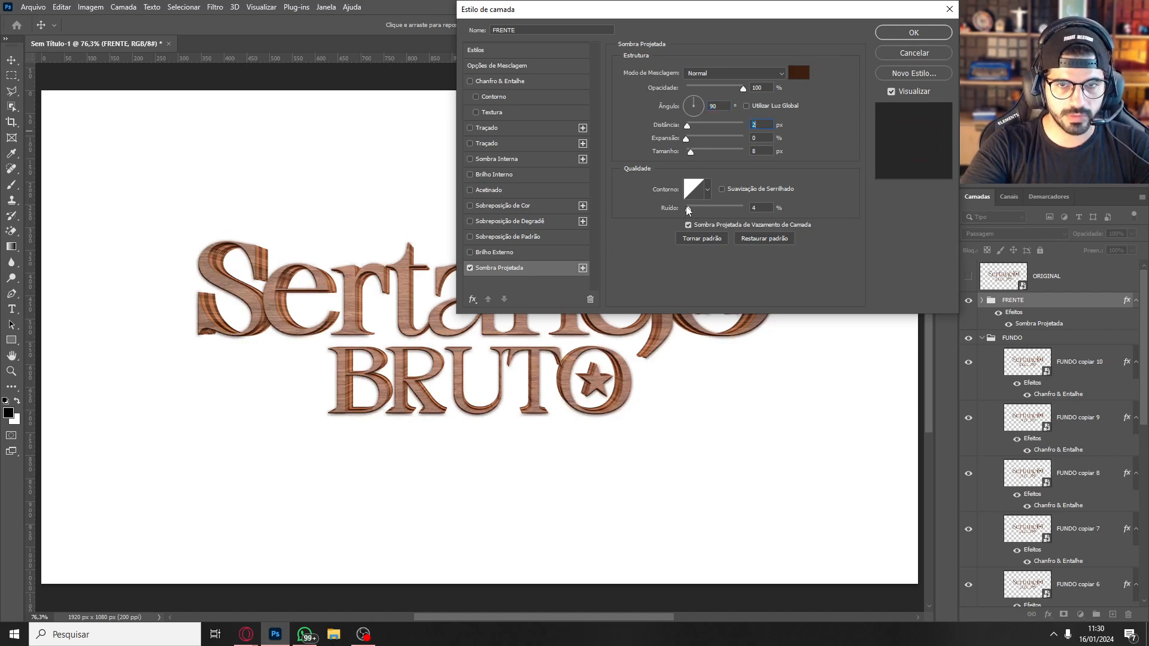
pyautogui.press('Return')
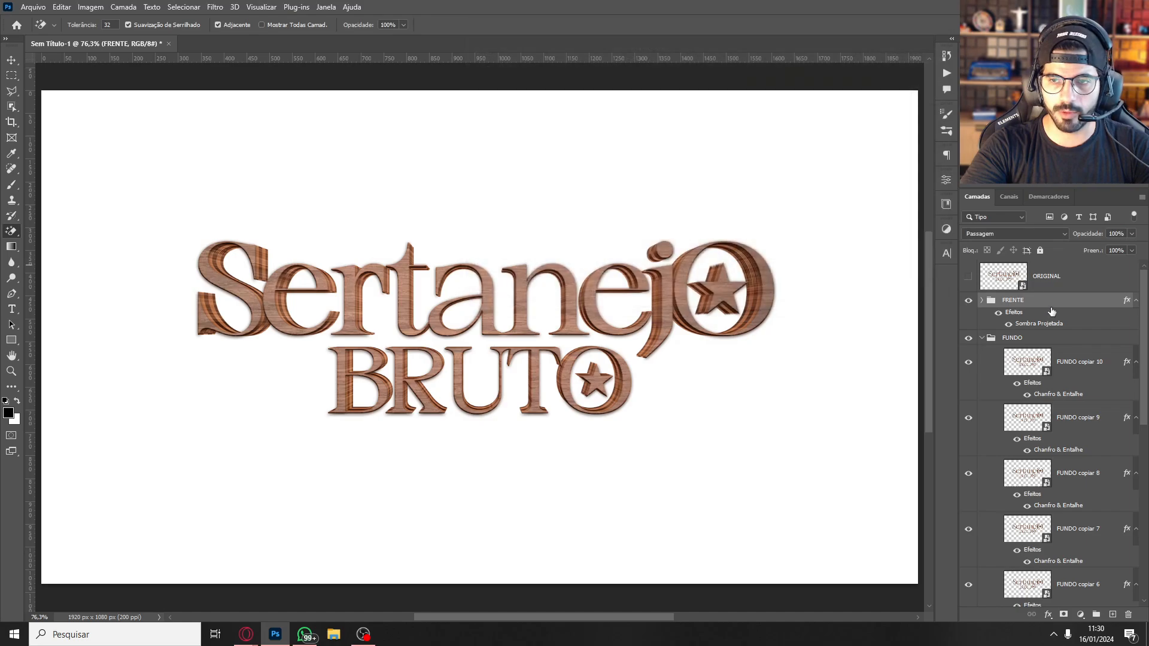
pyautogui.click(1009, 325)
pyautogui.click(1009, 324)
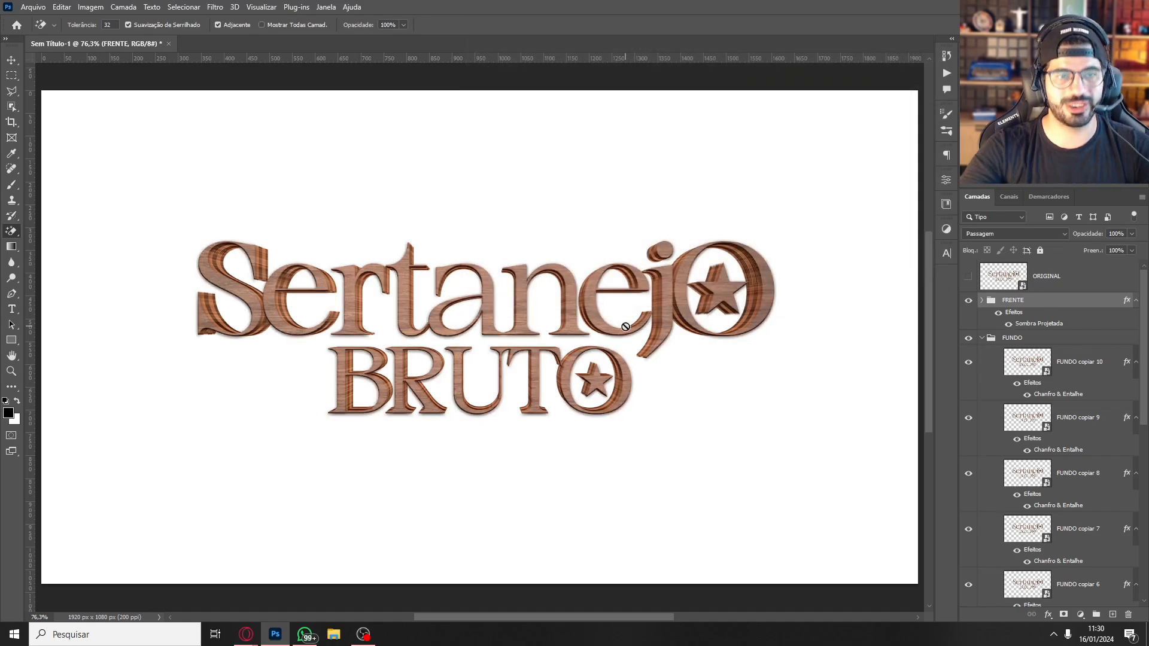
# Collapse the FUNDO group and add a Bevel & Emboss (Chanfro & Entalhe) effect with the linear gloss contour
pyautogui.click(982, 338)
pyautogui.click(1013, 339)
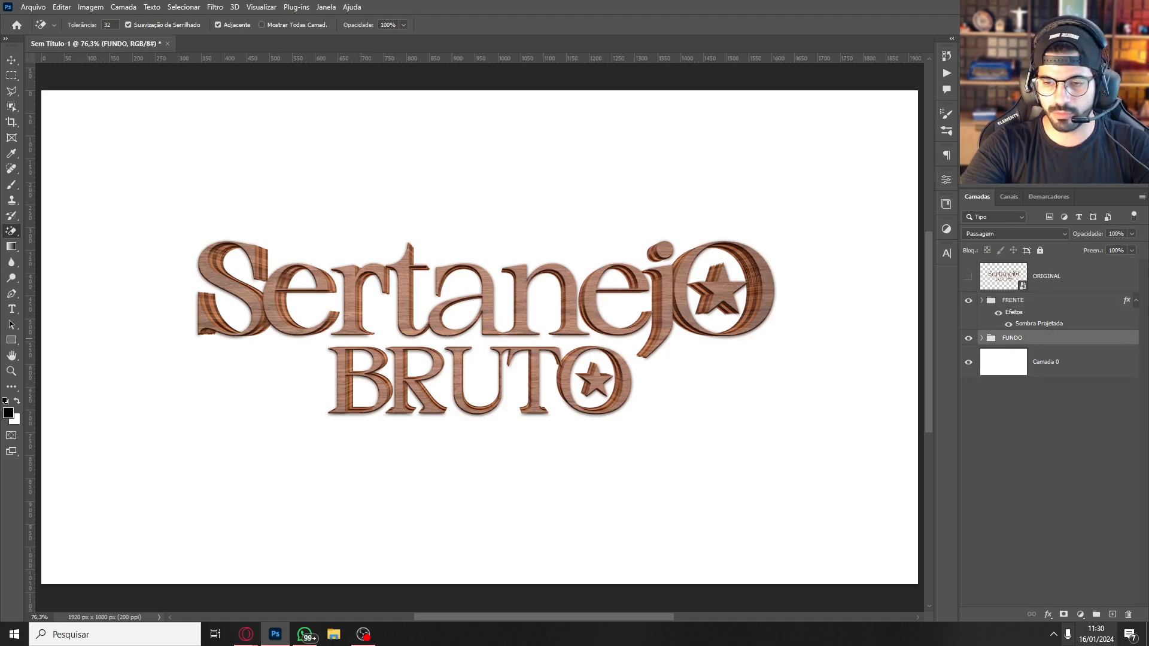
pyautogui.click(1047, 615)
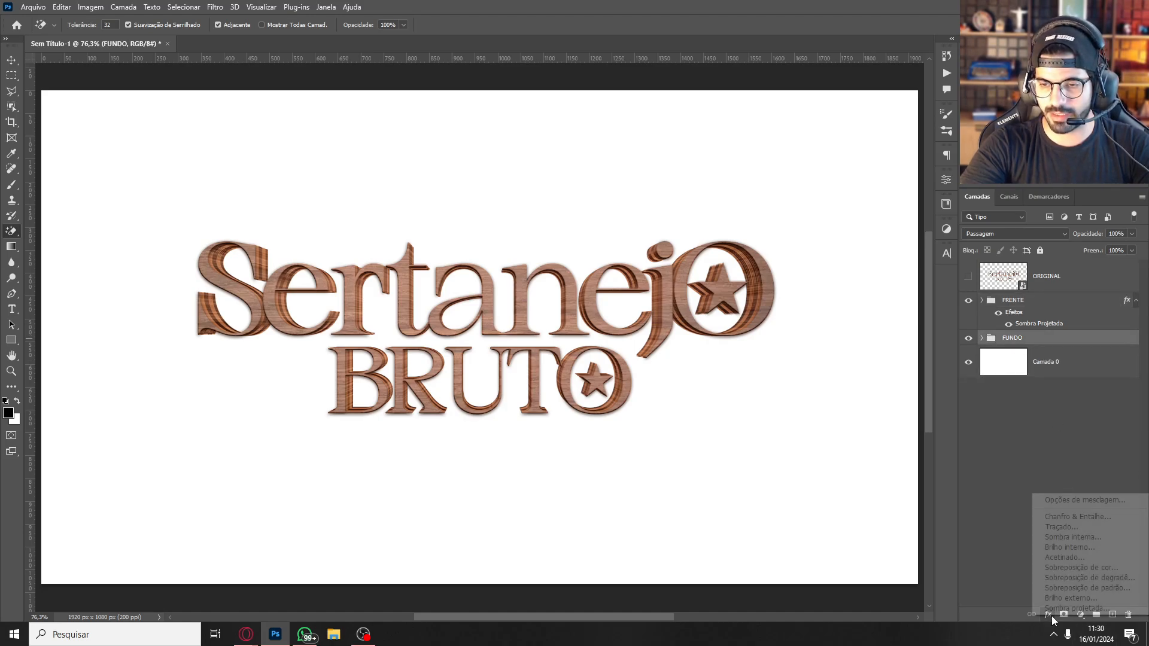
pyautogui.click(1089, 518)
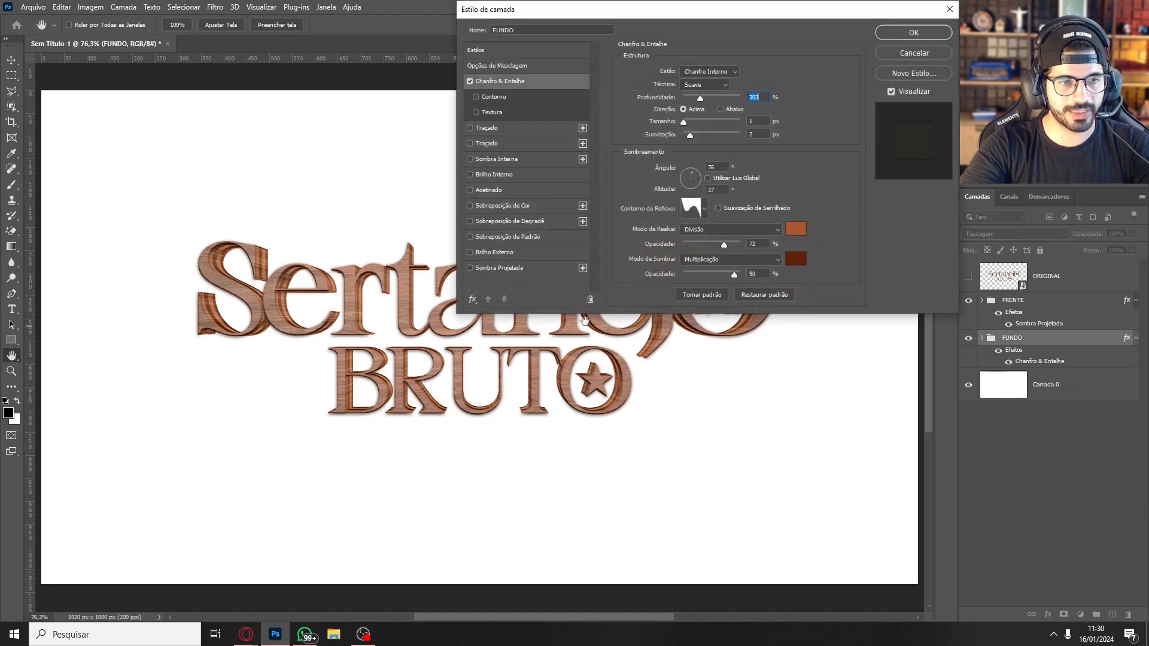
pyautogui.click(704, 208)
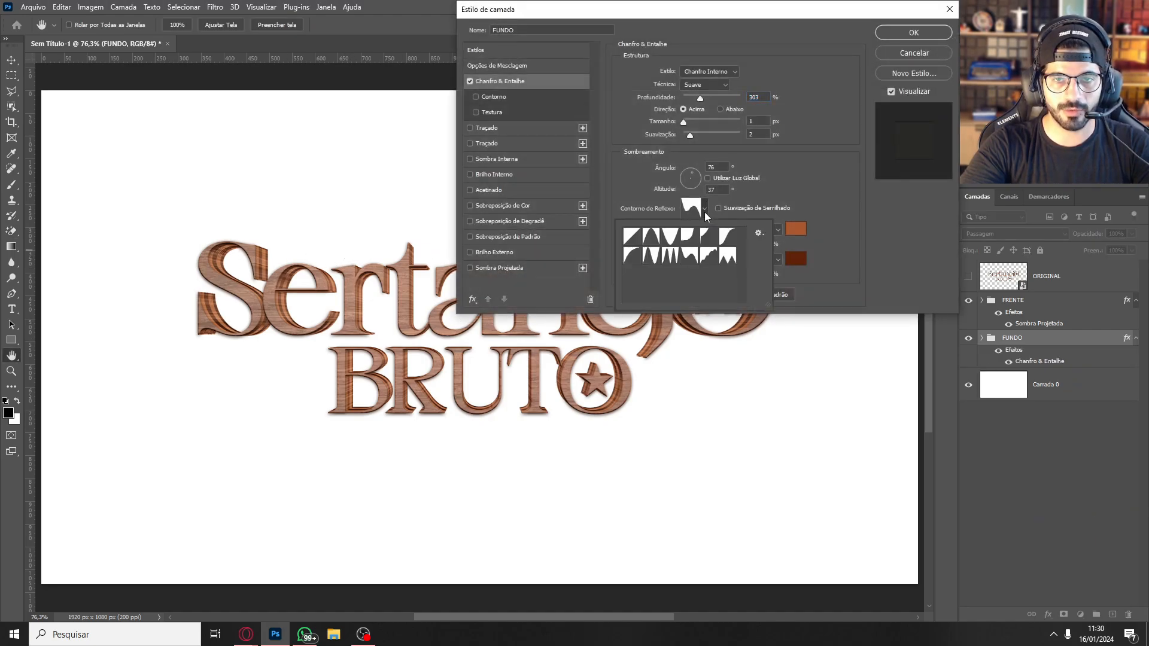
pyautogui.click(646, 240)
pyautogui.click(631, 240)
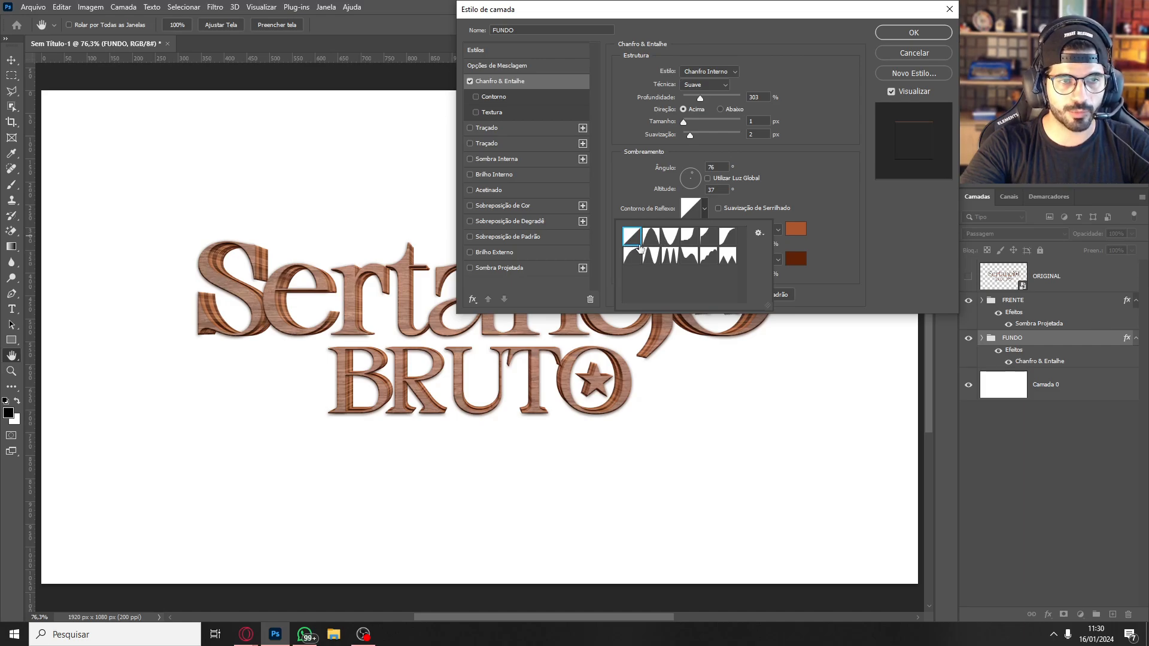
pyautogui.click(821, 185)
# Set the FUNDO group's bevel size to 109 px and its shadow mode opacity to 47%
pyautogui.moveTo(695, 123)
pyautogui.mouseDown()
pyautogui.moveTo(723, 122)
pyautogui.moveTo(697, 123)
pyautogui.moveTo(712, 124)
pyautogui.mouseUp()
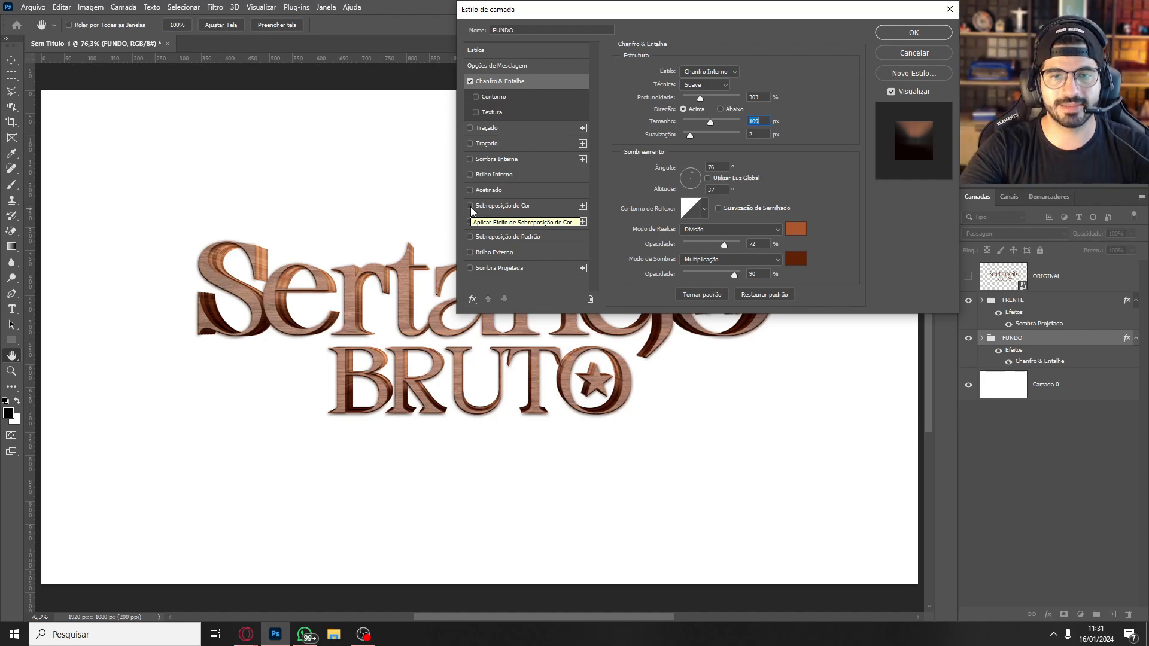
pyautogui.moveTo(740, 279); pyautogui.dragTo(710, 277)
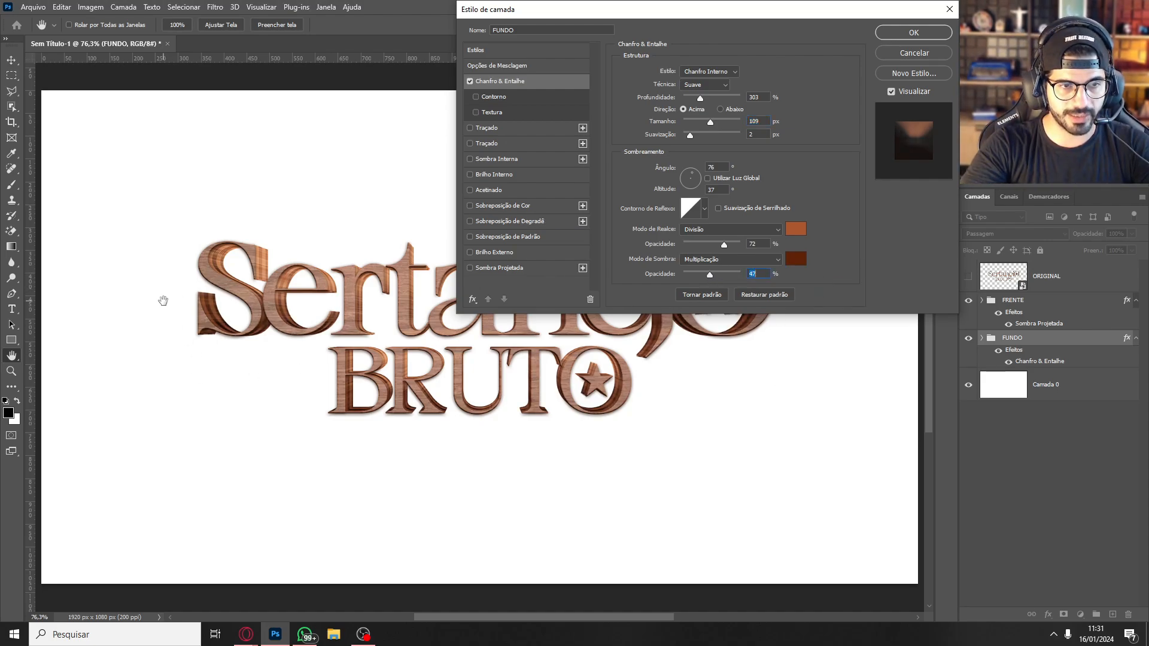
pyautogui.moveTo(810, 22); pyautogui.dragTo(873, 64)
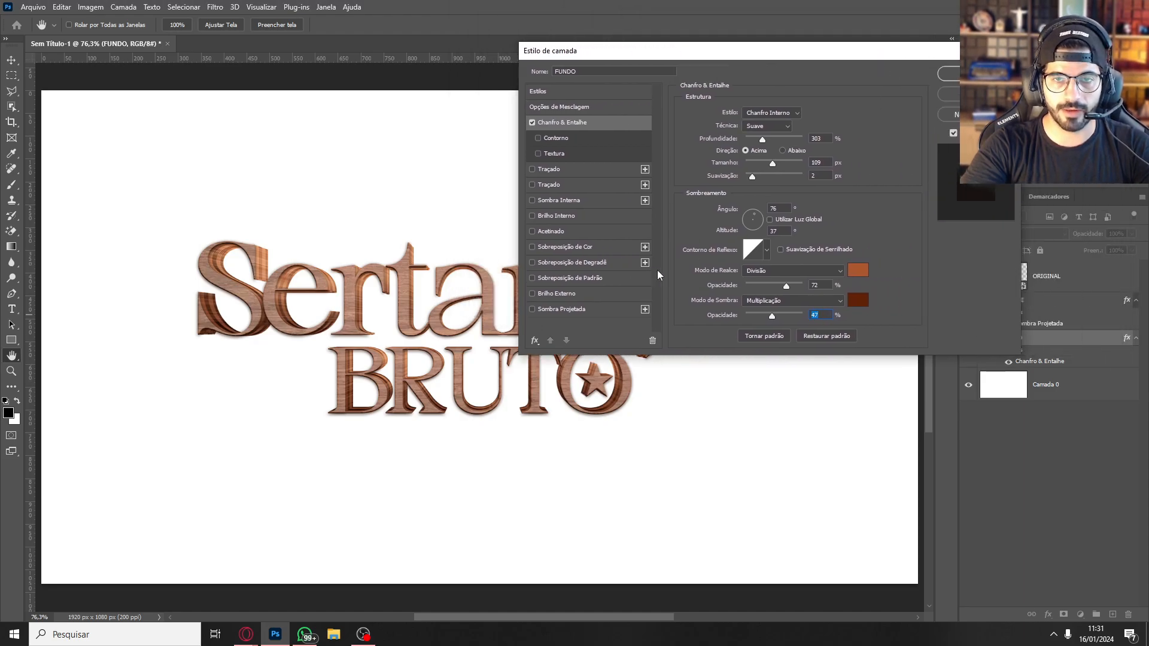
# Add a Drop Shadow to the FUNDO group with 11 px distance, 16 px size and 38% opacity, and apply the styles
pyautogui.click(530, 309)
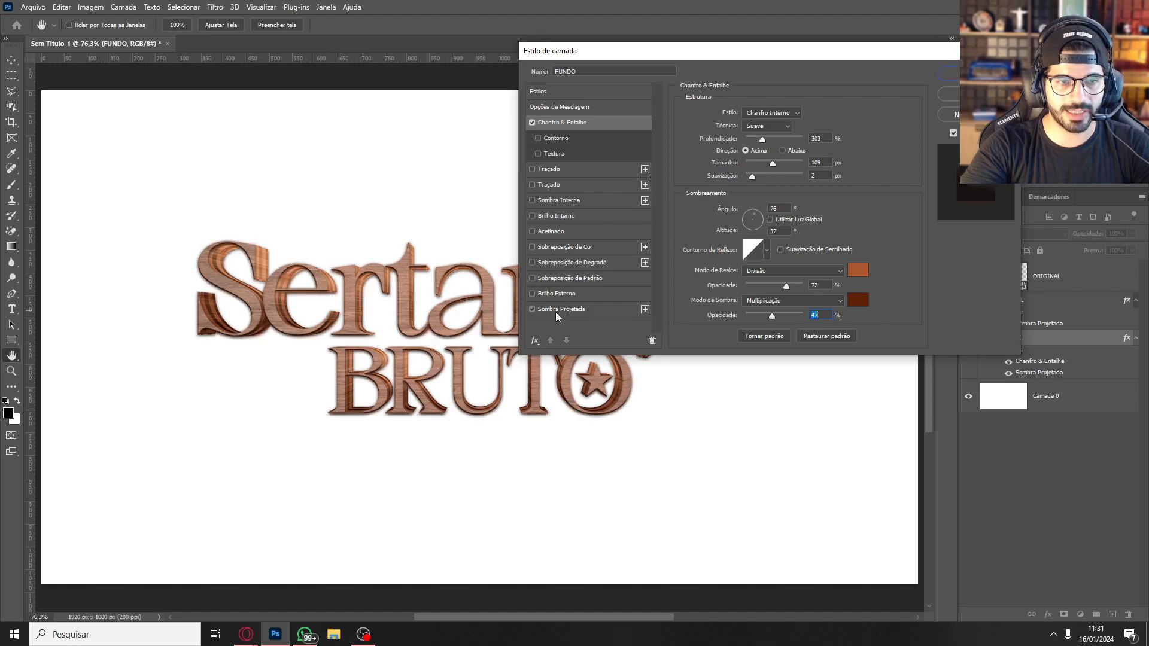
pyautogui.click(555, 311)
pyautogui.moveTo(757, 171); pyautogui.dragTo(756, 170)
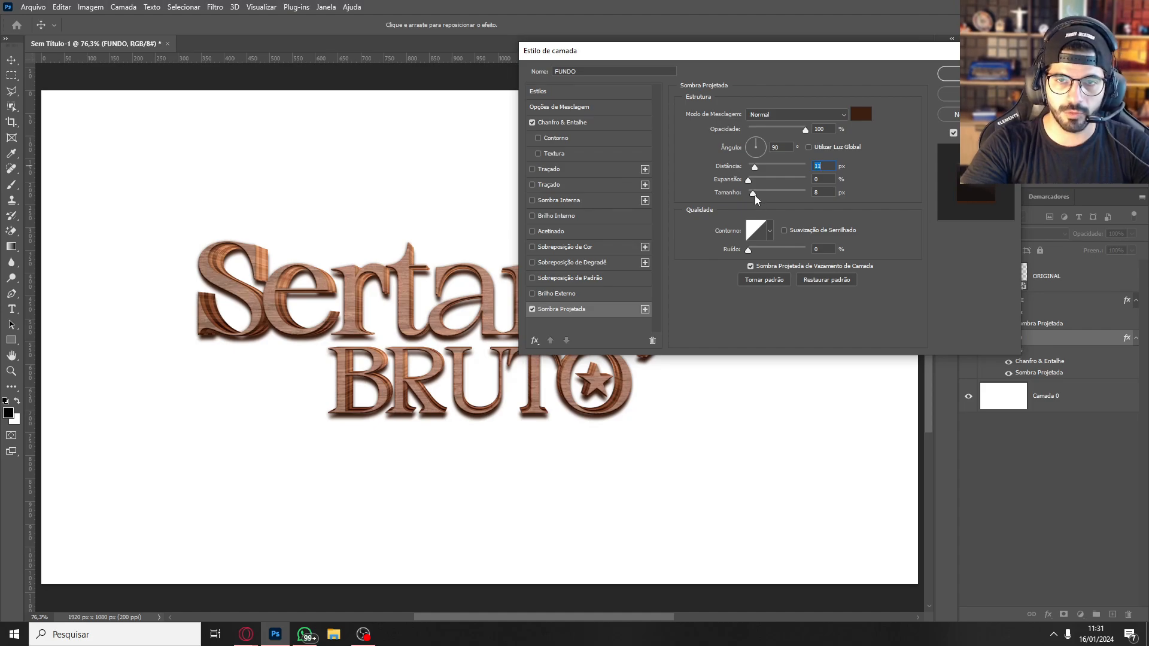
pyautogui.moveTo(756, 199); pyautogui.dragTo(757, 195)
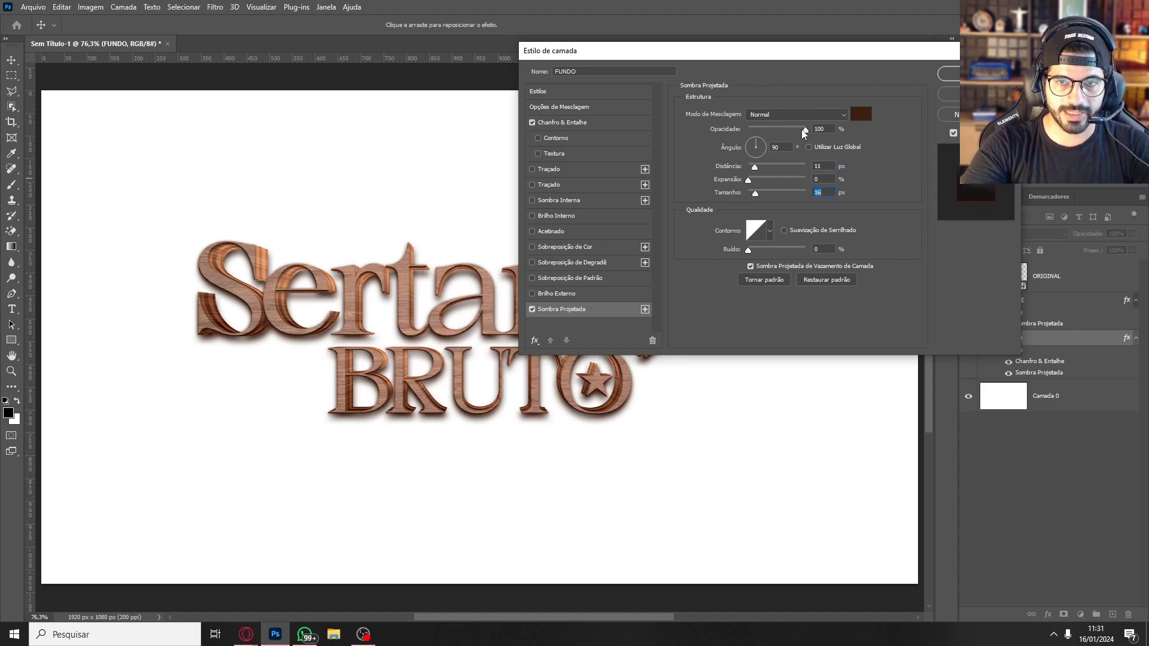
pyautogui.moveTo(804, 133); pyautogui.dragTo(782, 132)
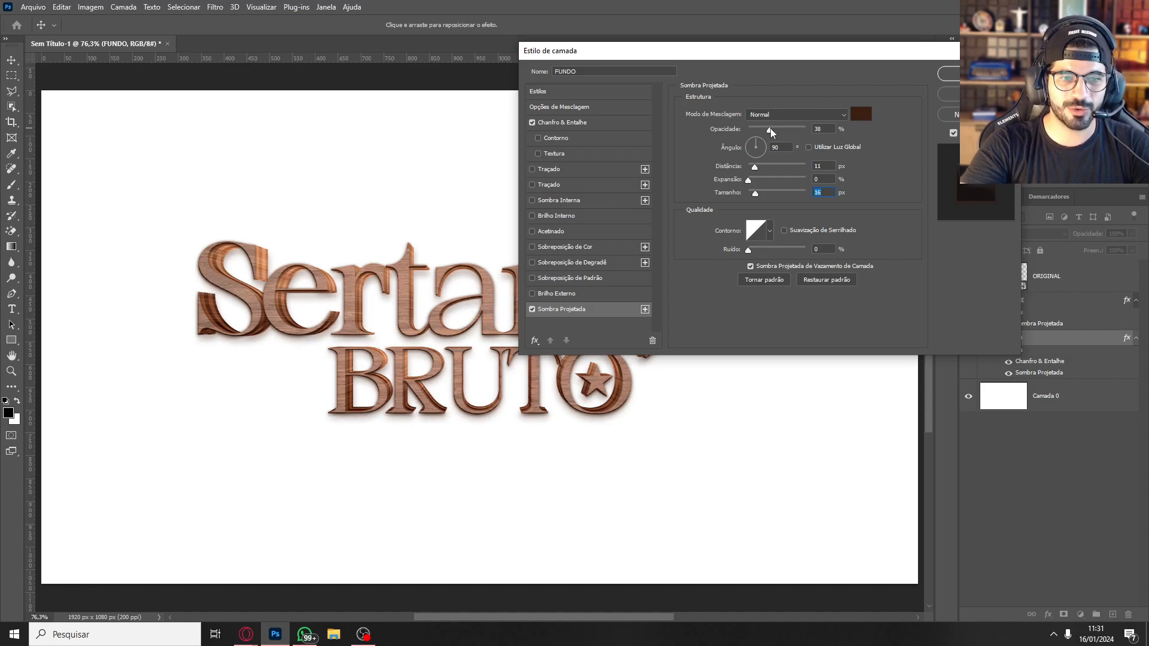
pyautogui.click(952, 76)
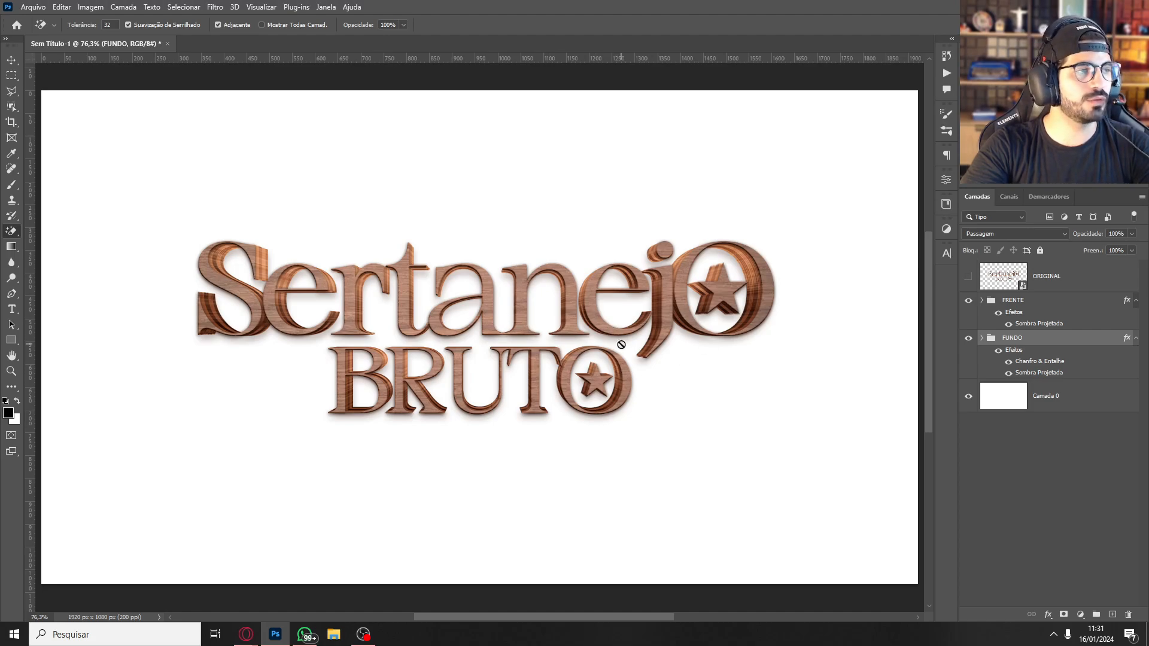
# Add a solid colour fill layer in light peach ffd5a4 above Camada 0 as the logo's background
pyautogui.click(1006, 410)
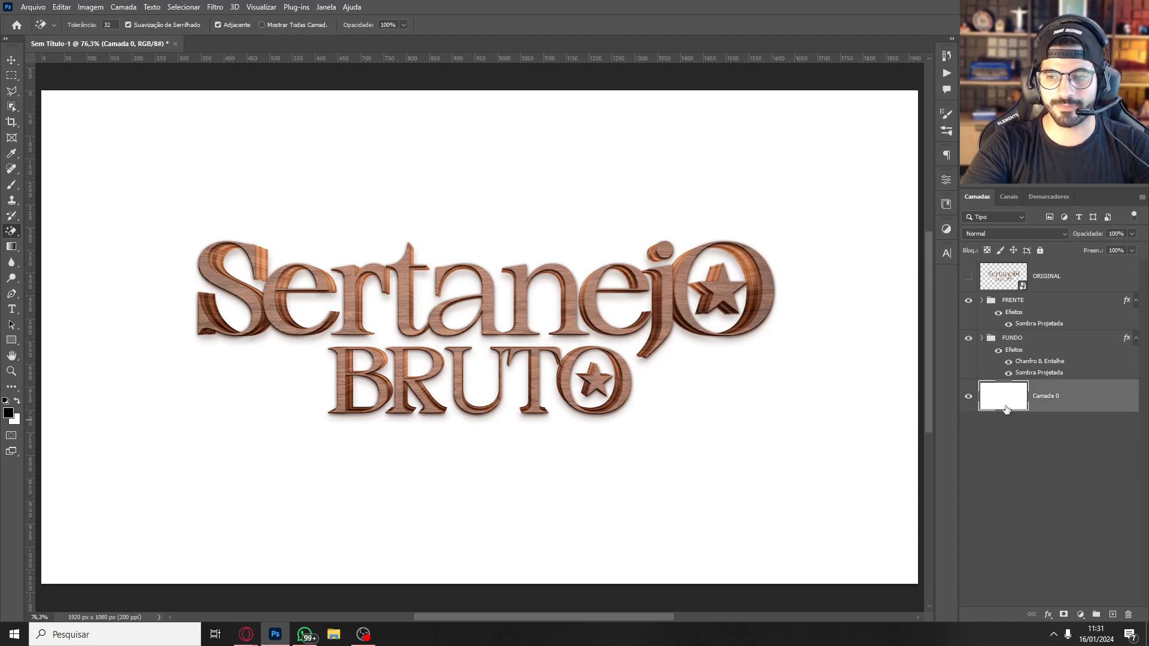
pyautogui.click(1080, 614)
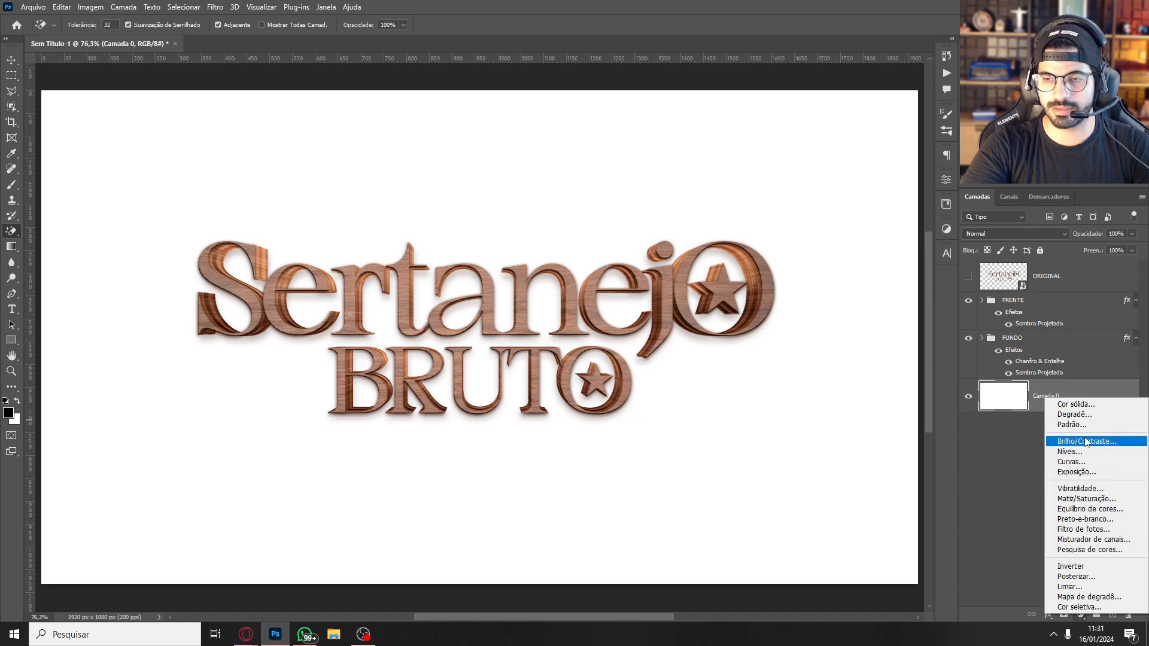
pyautogui.click(1070, 402)
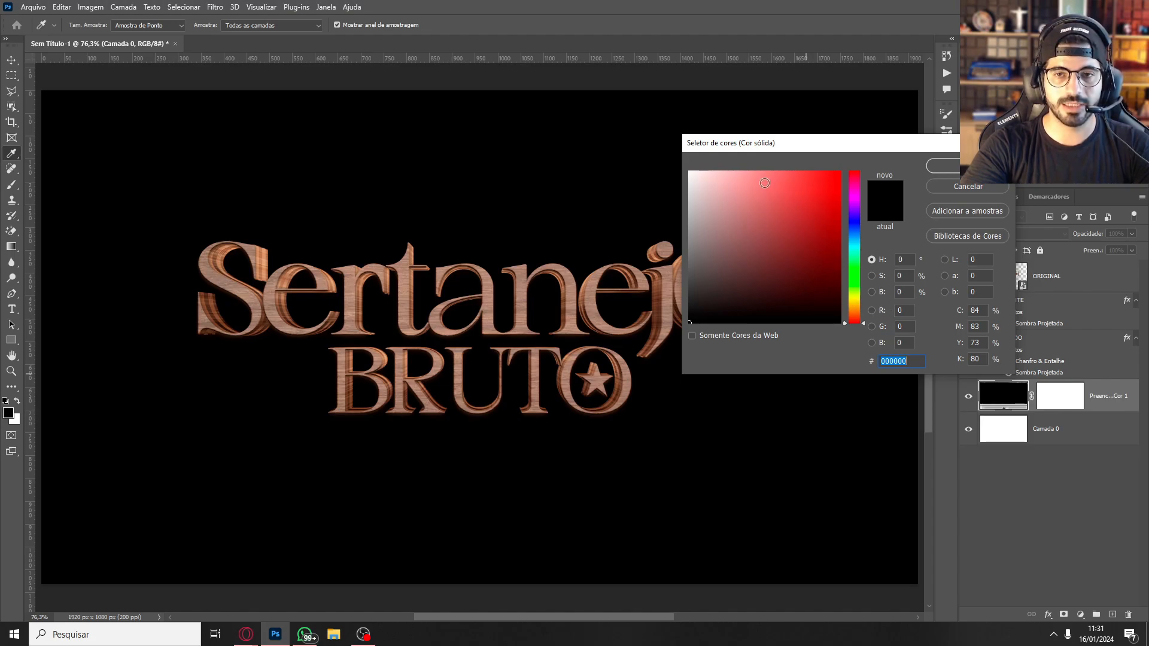
pyautogui.click(850, 310)
pyautogui.click(742, 177)
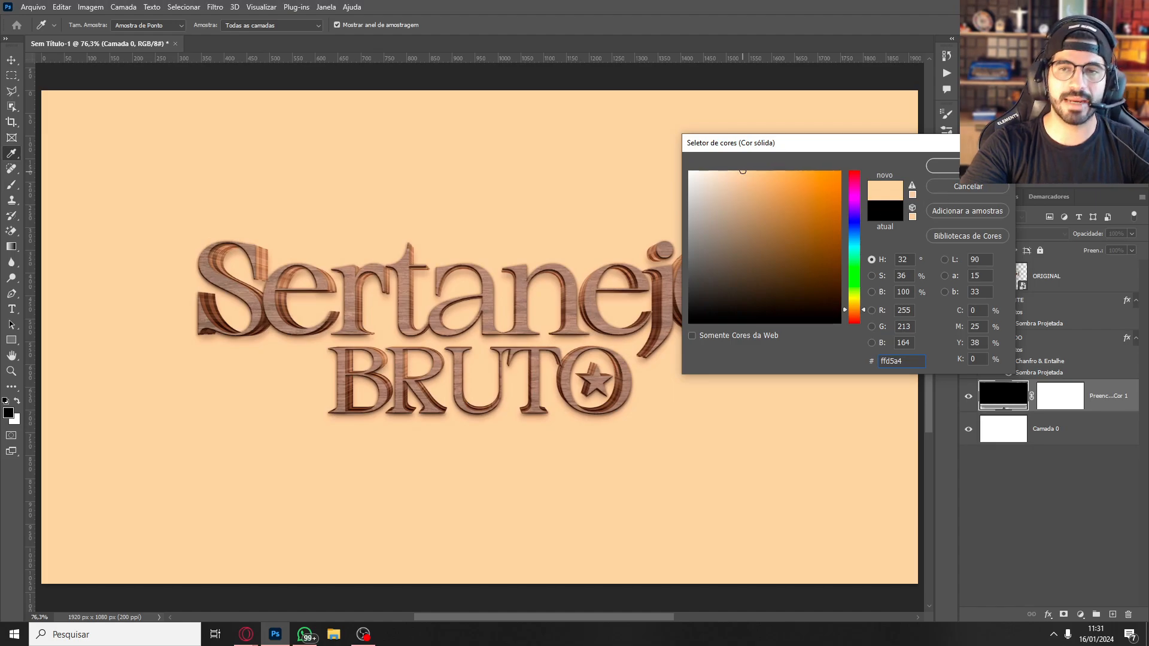
pyautogui.click(943, 165)
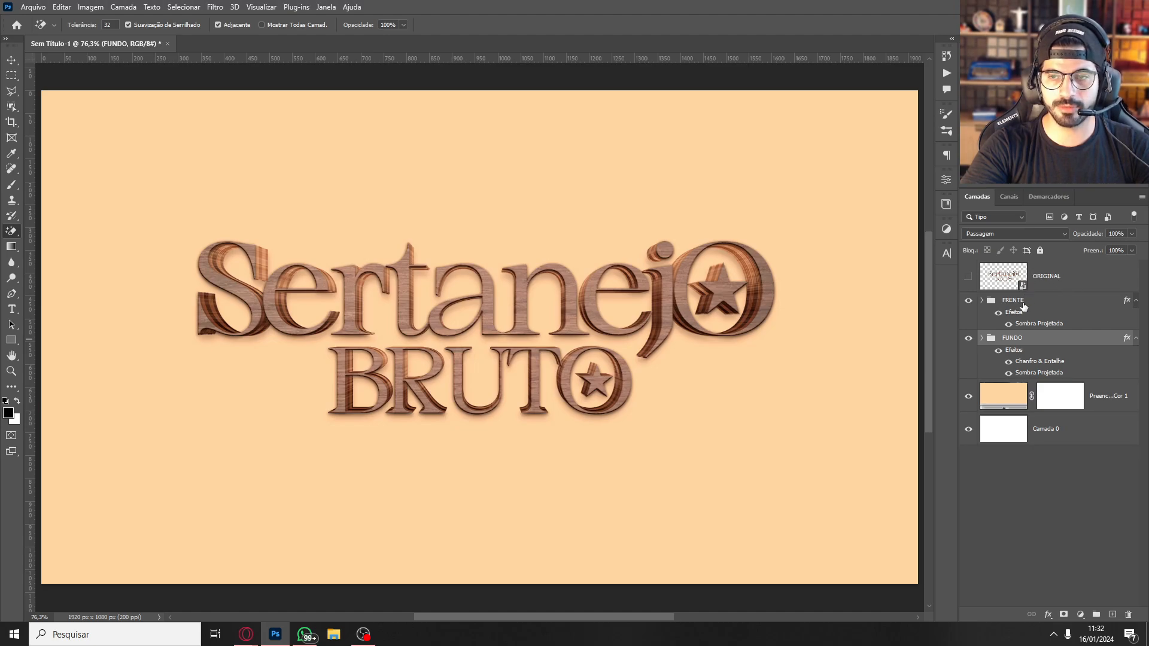
# Open the ORIGINAL smart object's contents without colour management and select its SertanejO text for editing
pyautogui.doubleClick(1024, 286)
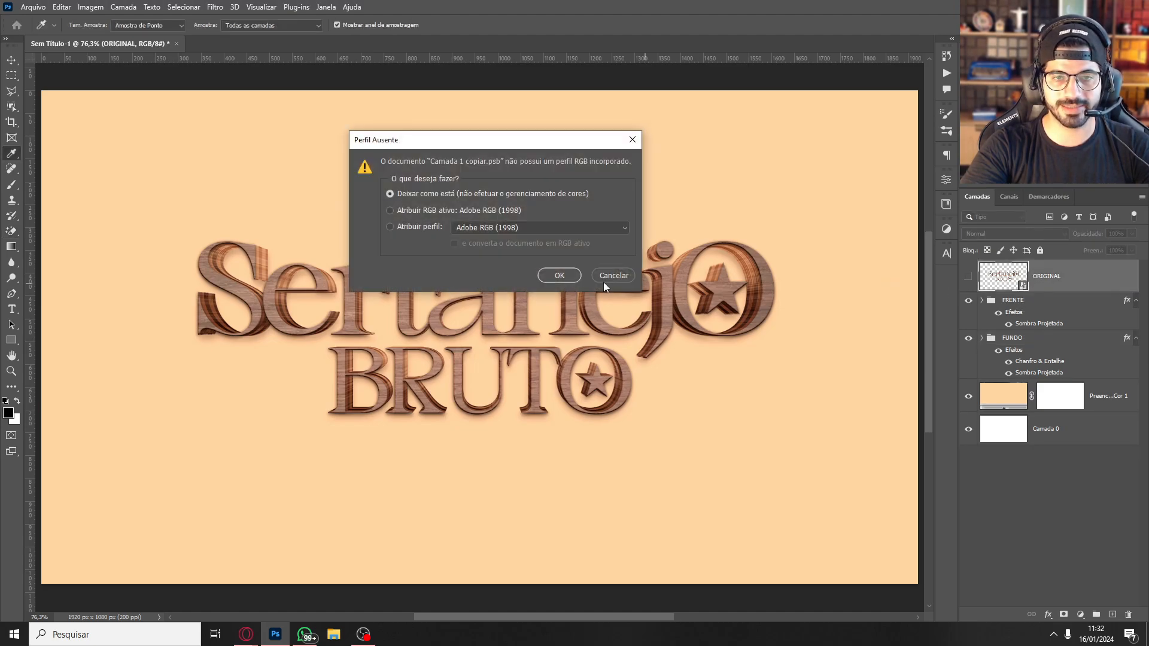
pyautogui.click(562, 274)
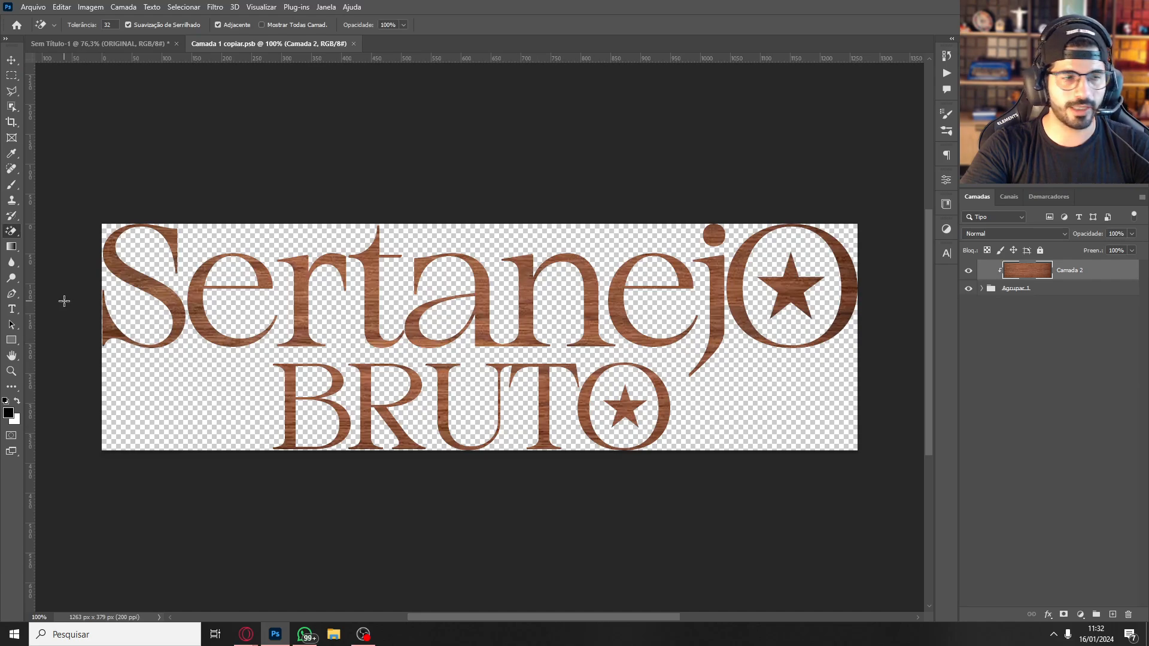
pyautogui.press('t')
pyautogui.doubleClick(360, 304)
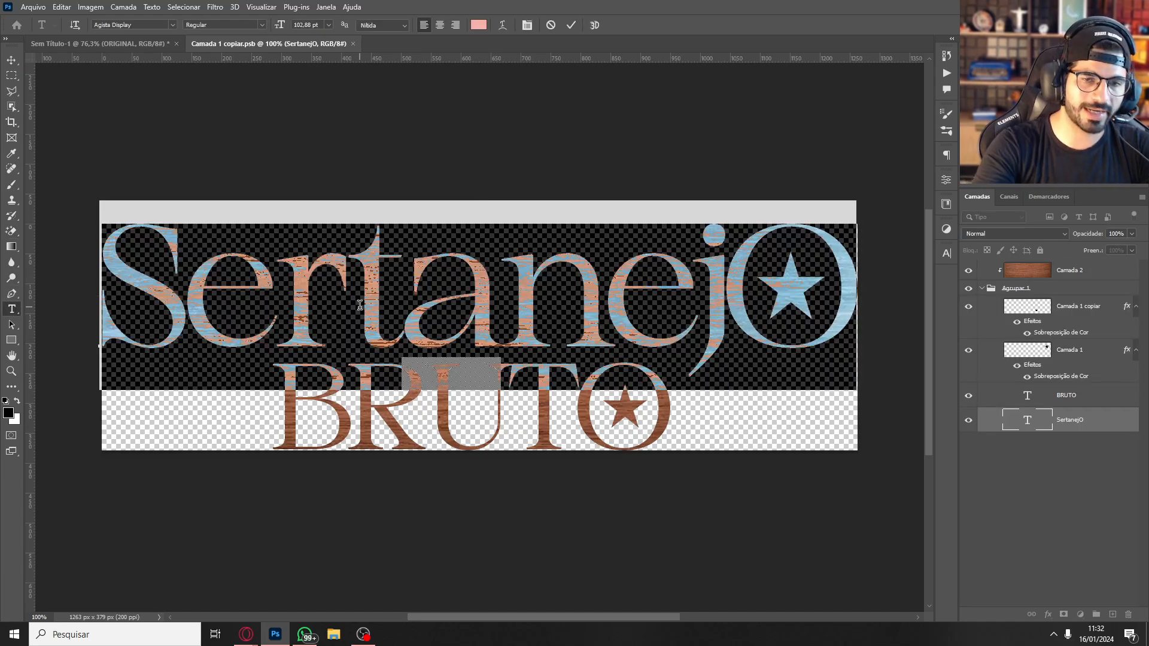
# Replace the SertanejO text with "Sextaneja" in the smart object
pyautogui.click(1057, 428)
pyautogui.click(567, 412)
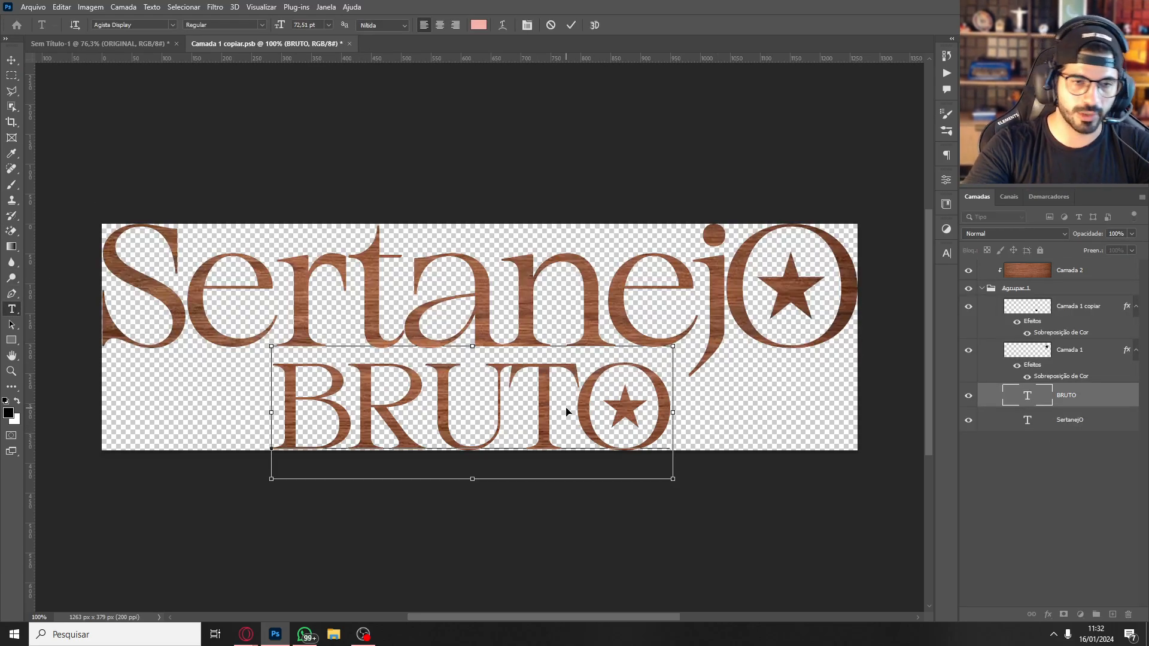
pyautogui.hotkey('ctrl', 'a')
pyautogui.click(1051, 427)
pyautogui.click(686, 303)
pyautogui.hotkey('ctrl', 'a')
pyautogui.write('sEX')
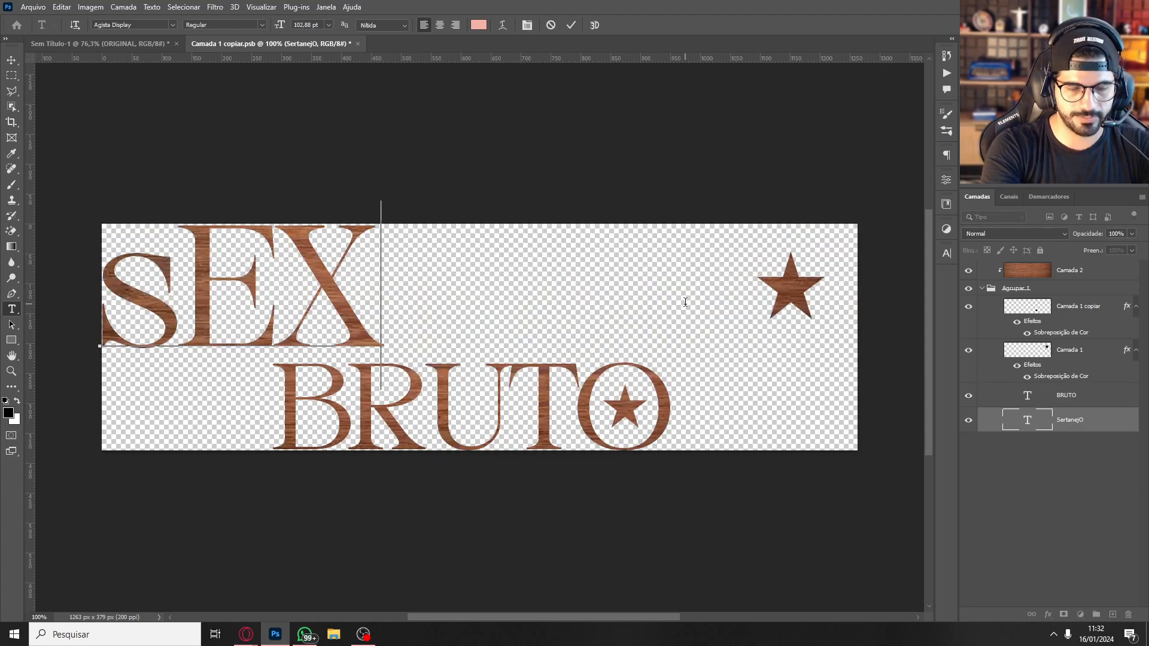
pyautogui.write('TA')
pyautogui.hotkey('ctrl', 'a')
pyautogui.write('Sextaneja')
# Hide the BRUTO text layer and both star layers, Camada 1 and Camada 1 copiar
pyautogui.click(1011, 400)
pyautogui.moveTo(969, 395); pyautogui.dragTo(975, 315)
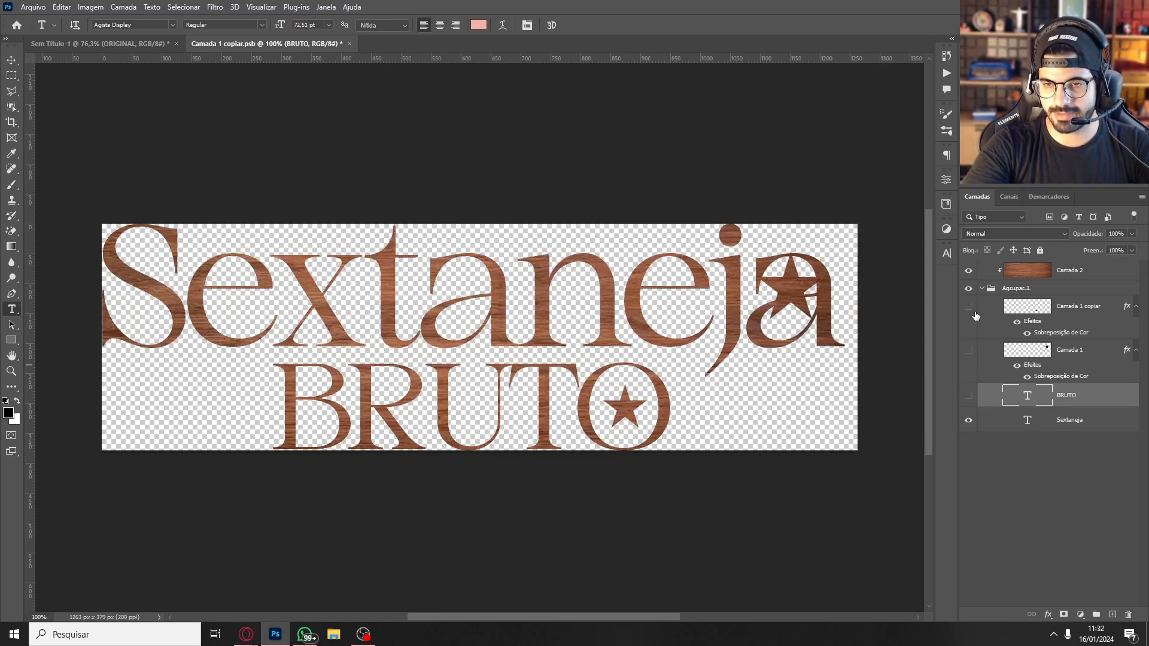
# Move the Sextaneja text slightly down and right on the canvas and close the smart object document
pyautogui.click(1040, 419)
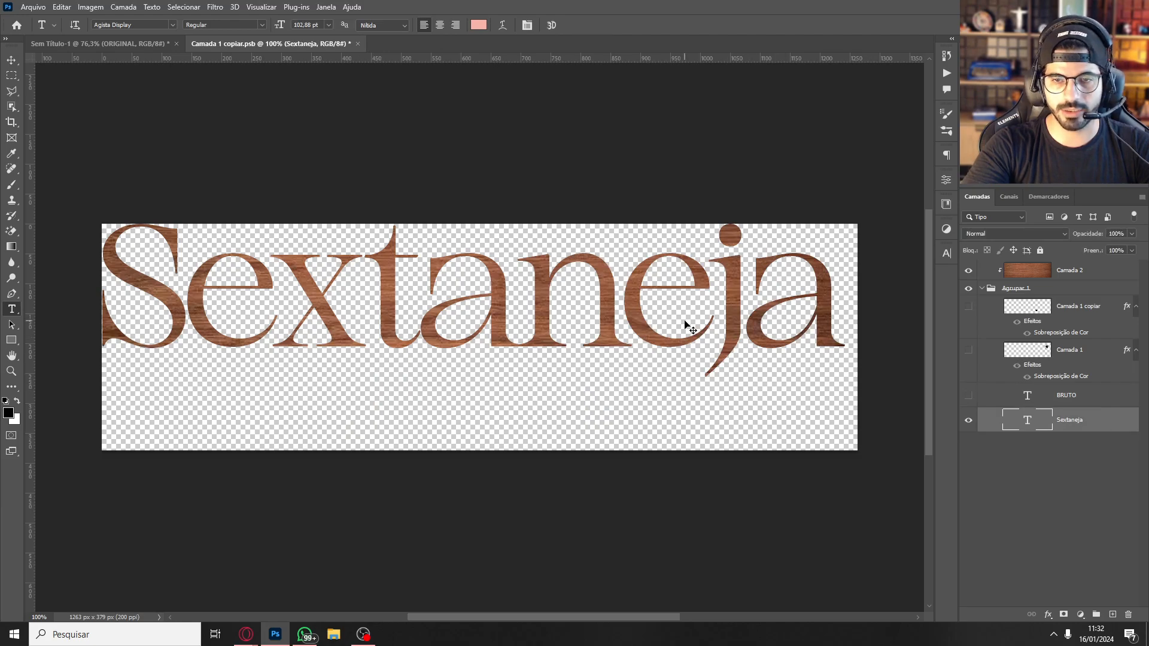
pyautogui.click(358, 44)
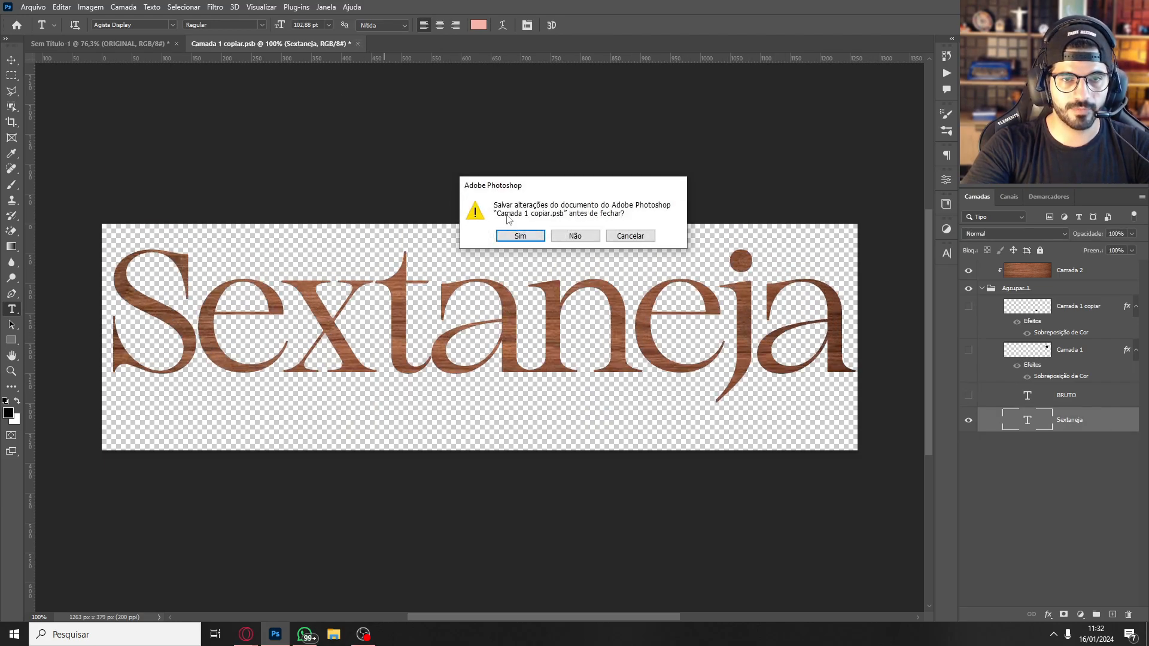